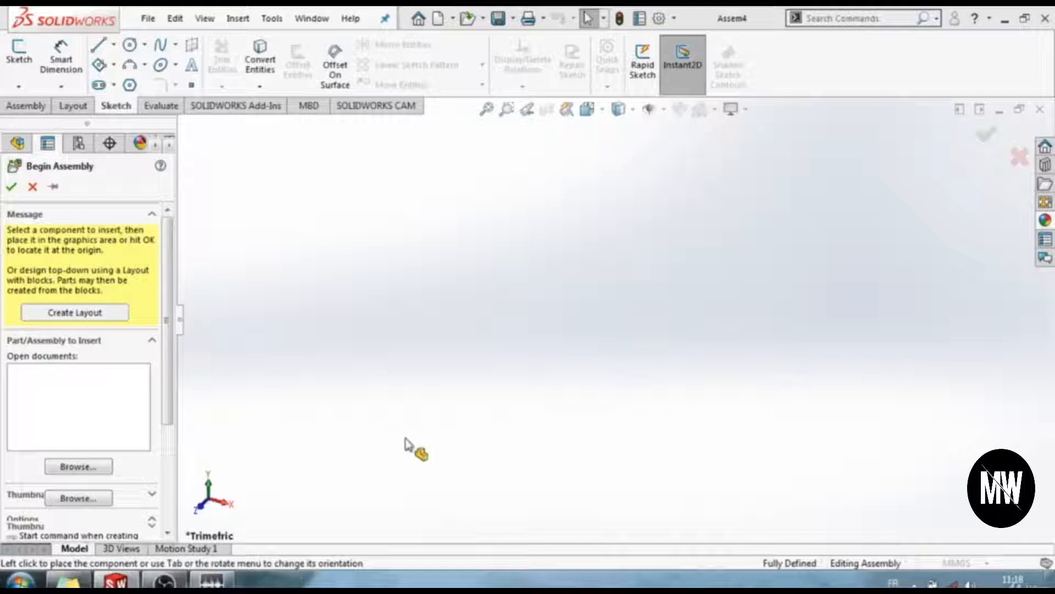
# Insert Clutch disk Assem1 into the new assembly as its first component
pyautogui.click(334, 506)
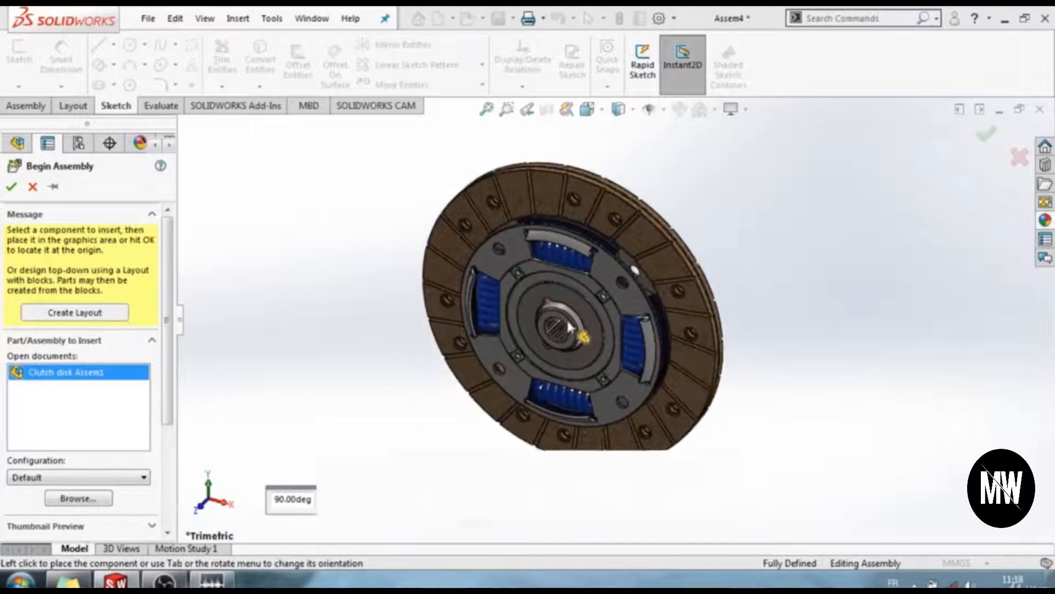
pyautogui.click(566, 318)
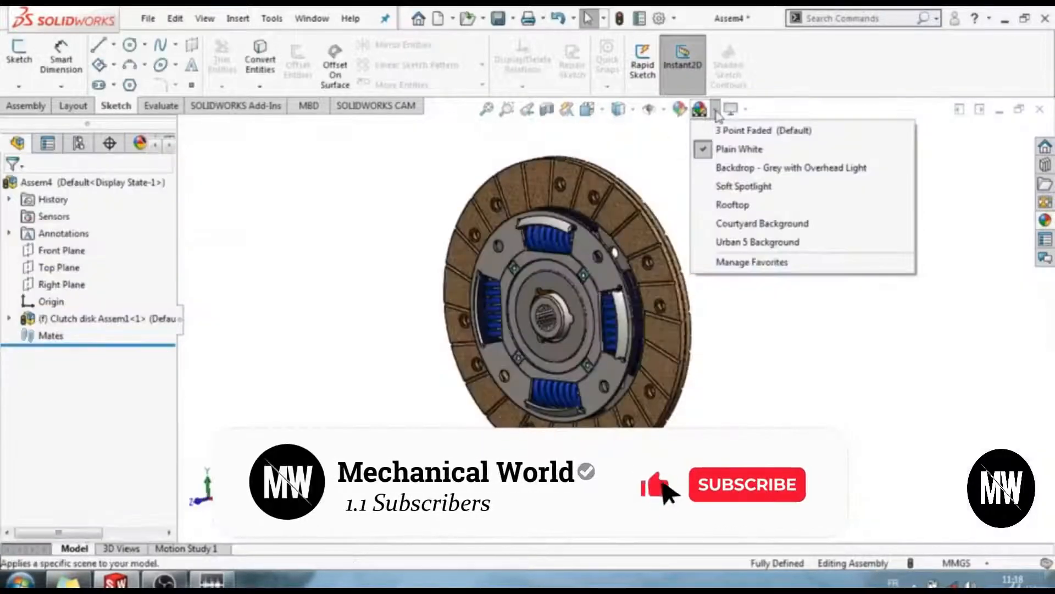
# Apply the Plain White scene to the assembly view
pyautogui.click(716, 110)
pyautogui.click(716, 110)
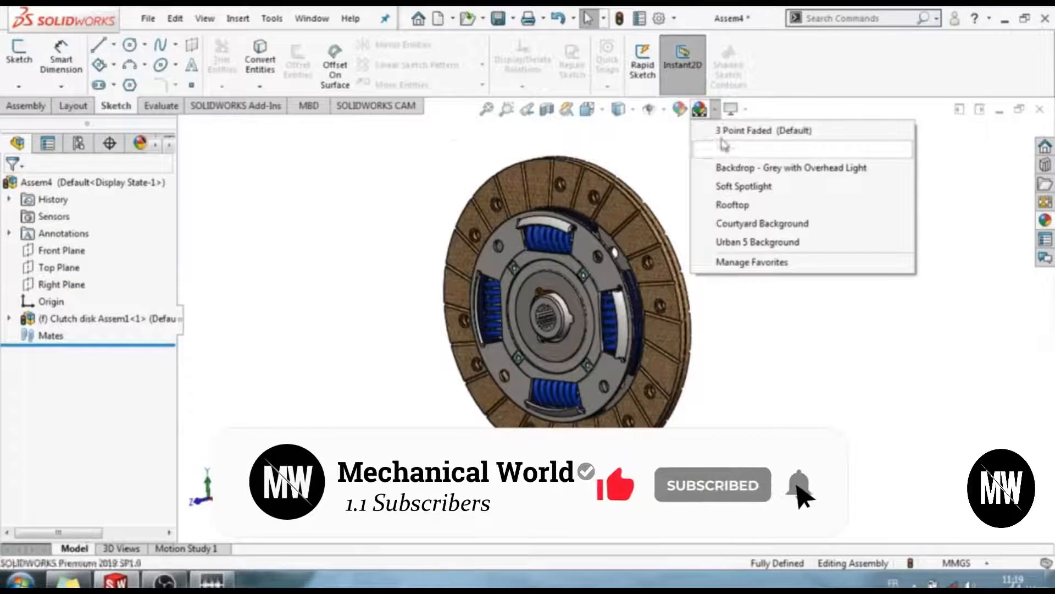
pyautogui.moveTo(734, 159)
pyautogui.click(867, 430)
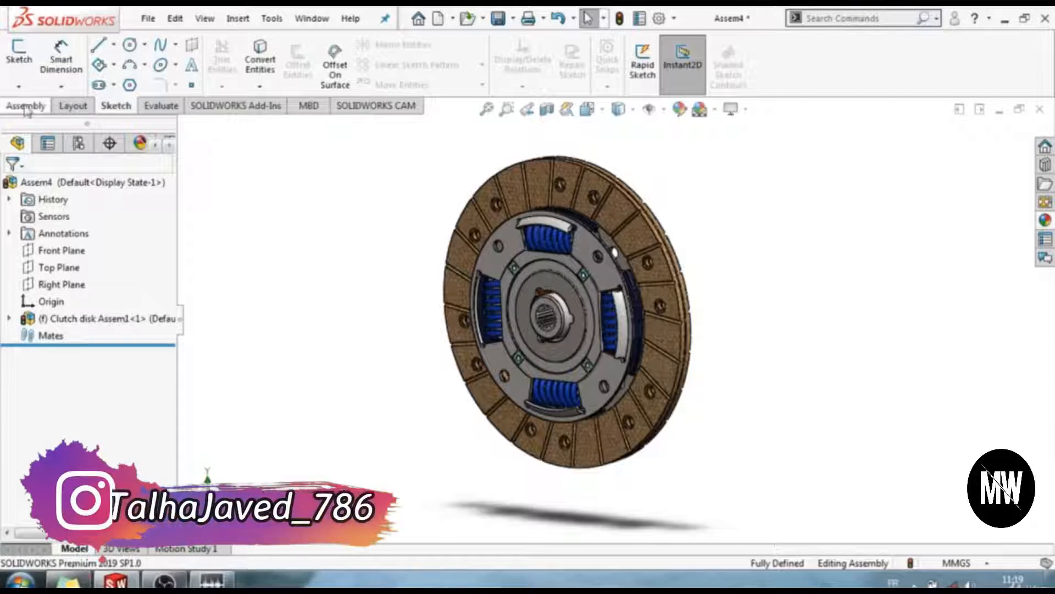
# Insert Part15 from the Parts folder, rotate it about Y in 90° increments, and place it beside the clutch disk
pyautogui.click(26, 107)
pyautogui.click(78, 66)
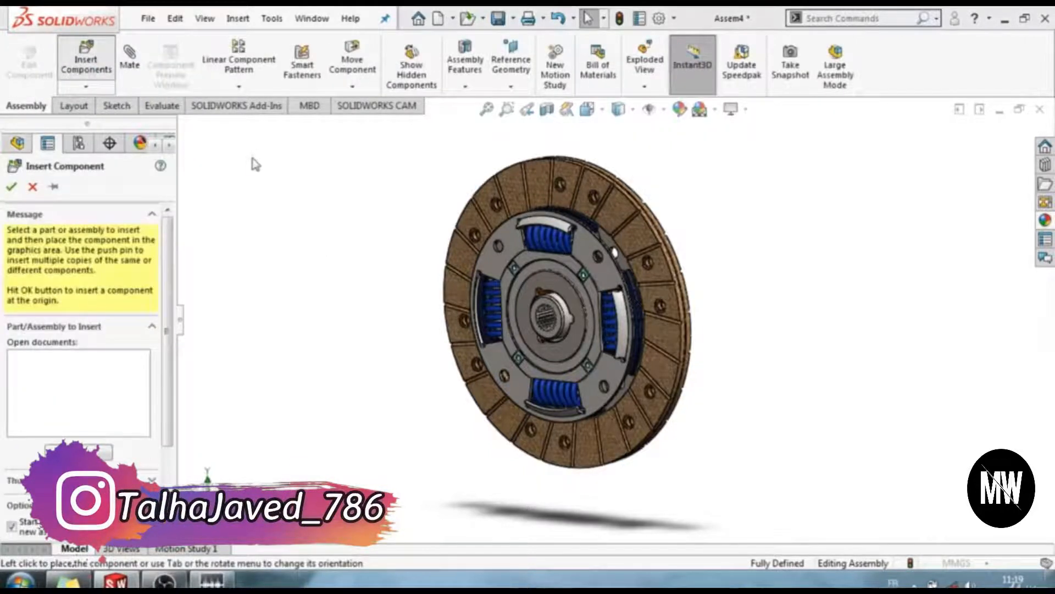
pyautogui.scroll(-3, 377, 226)
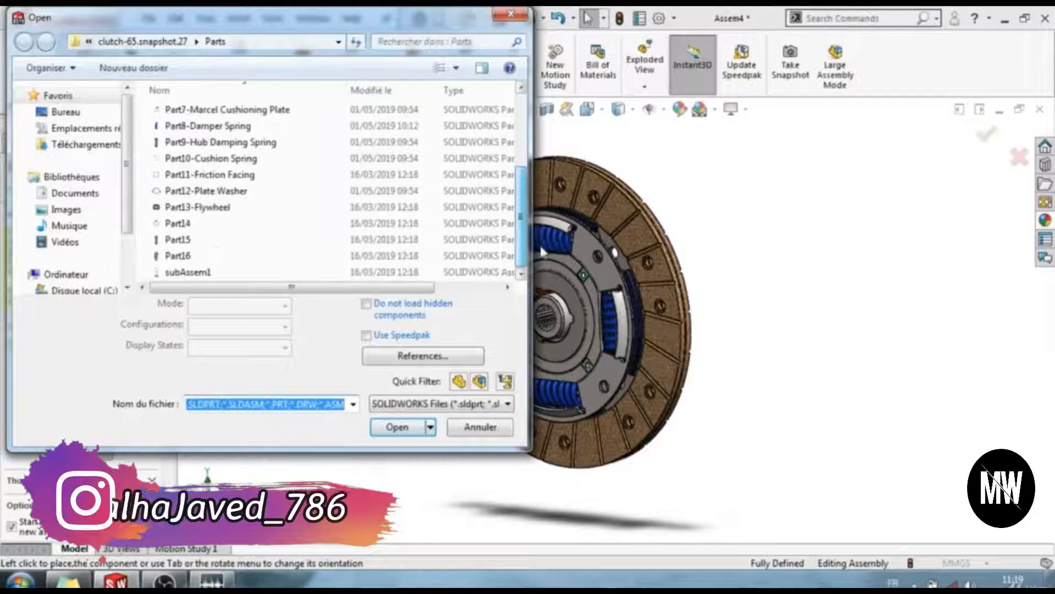
pyautogui.click(377, 242)
pyautogui.click(391, 406)
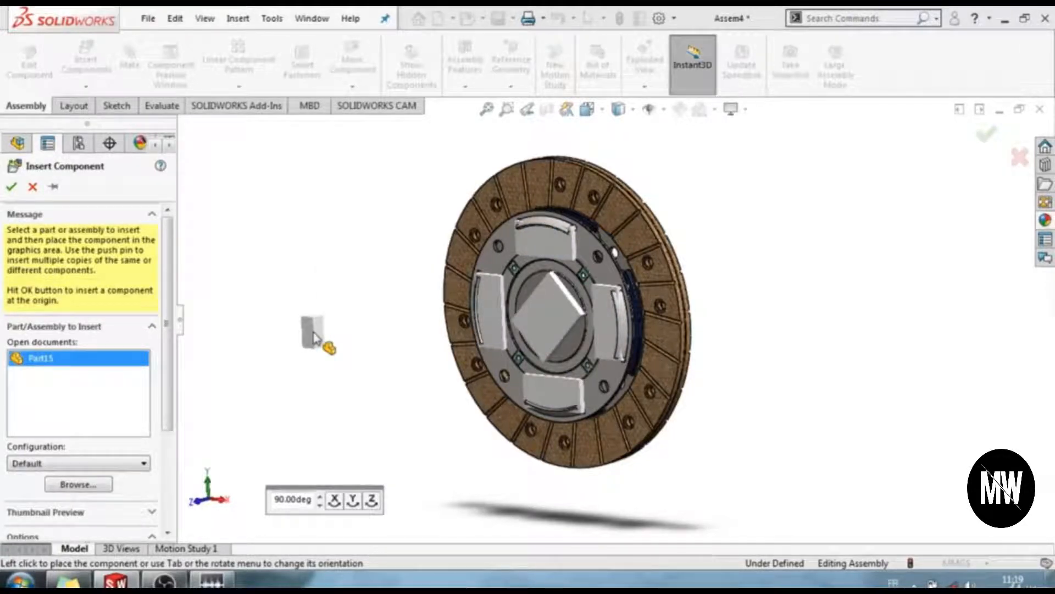
pyautogui.click(353, 501)
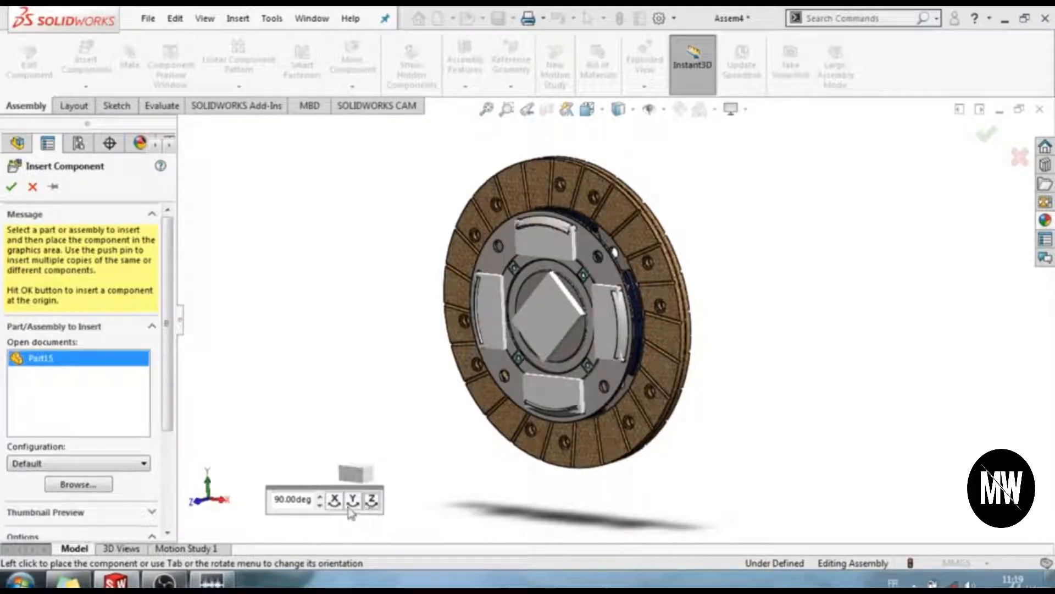
pyautogui.click(348, 508)
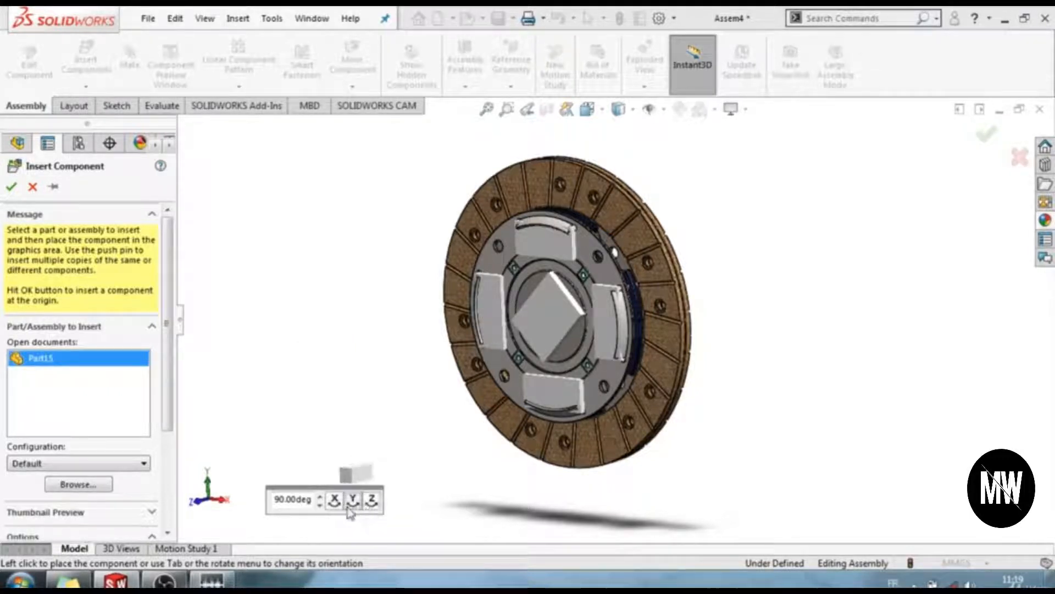
pyautogui.click(349, 316)
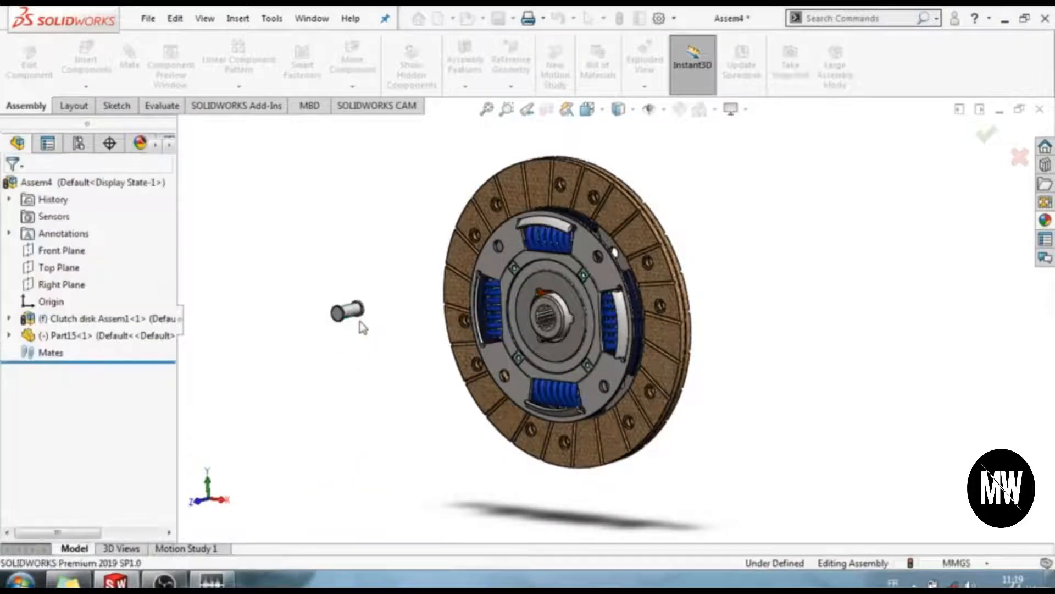
# Add a concentric mate between Part15's cylindrical face and the upper-left rivet hole of the clutch disk's sprung hub plate
pyautogui.scroll(-2, 357, 321)
pyautogui.scroll(-2, 589, 296)
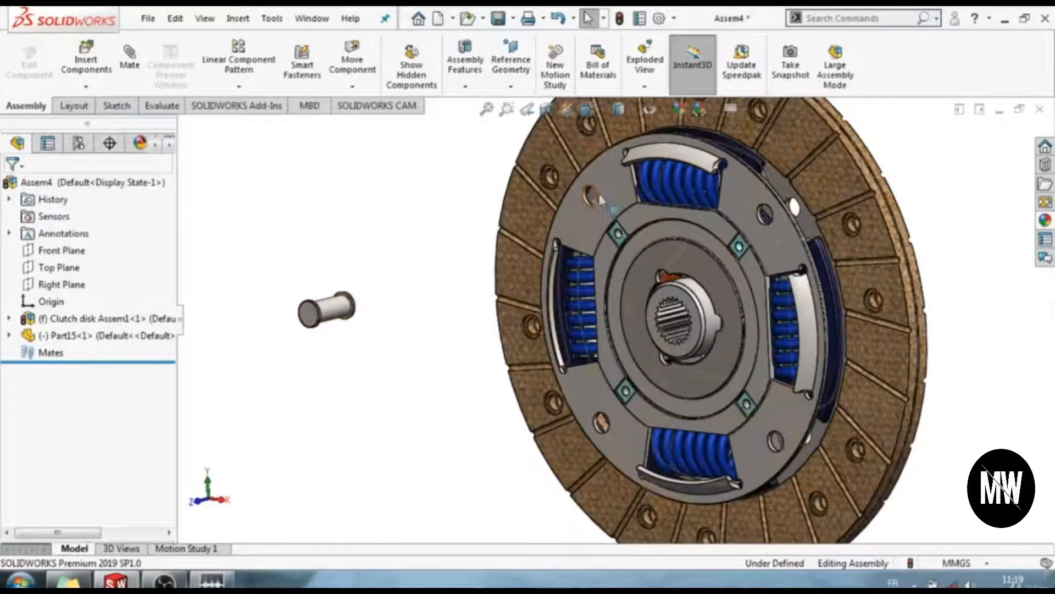
pyautogui.moveTo(598, 192)
pyautogui.mouseDown(button='middle')
pyautogui.moveTo(616, 196)
pyautogui.moveTo(596, 195)
pyautogui.mouseUp(button='middle')
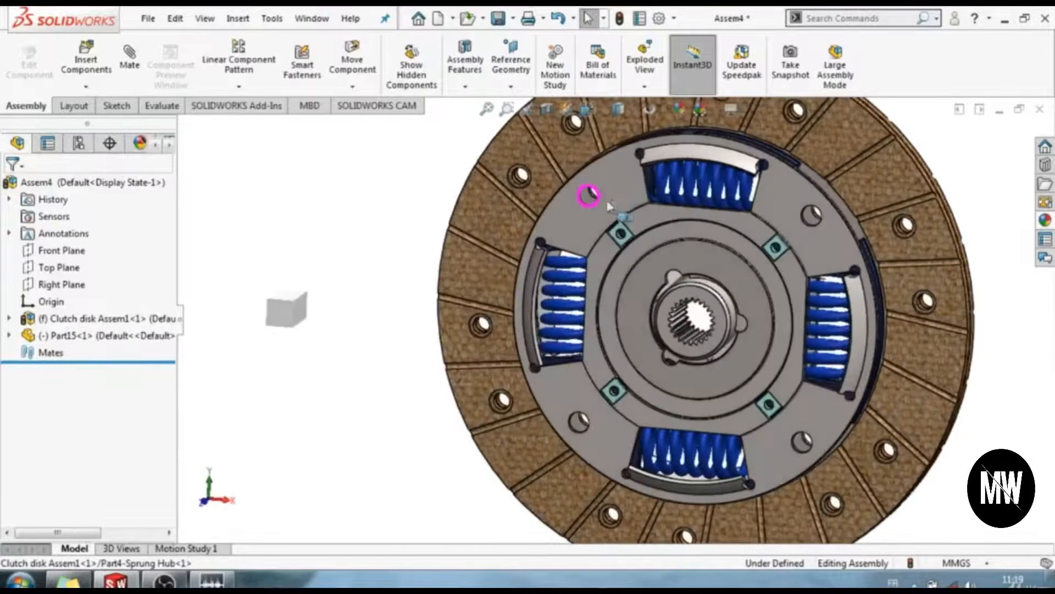
pyautogui.scroll(-2, 310, 321)
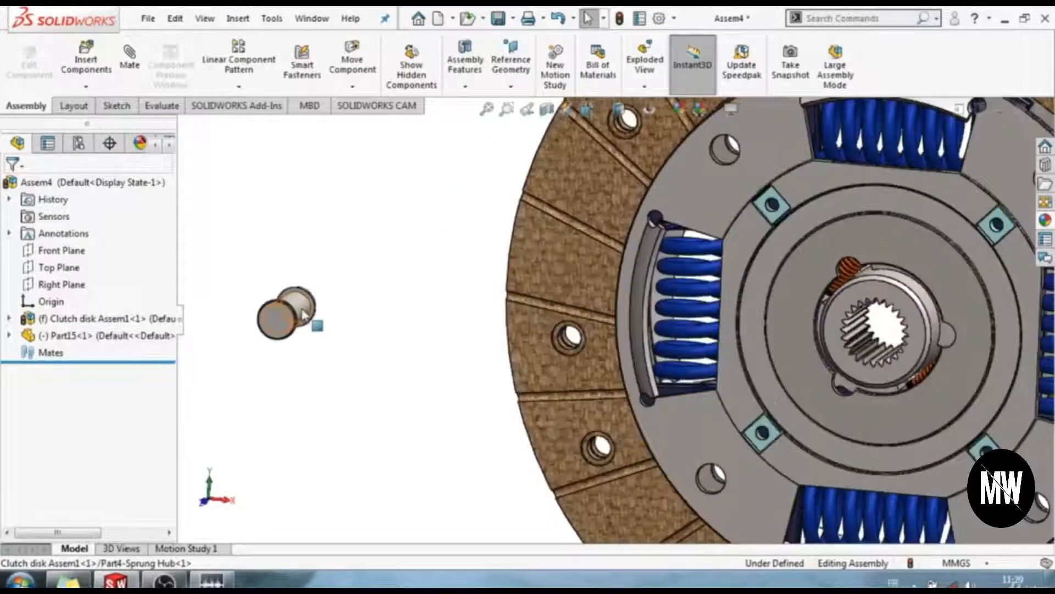
pyautogui.click(303, 317)
pyautogui.scroll(-5, 749, 155)
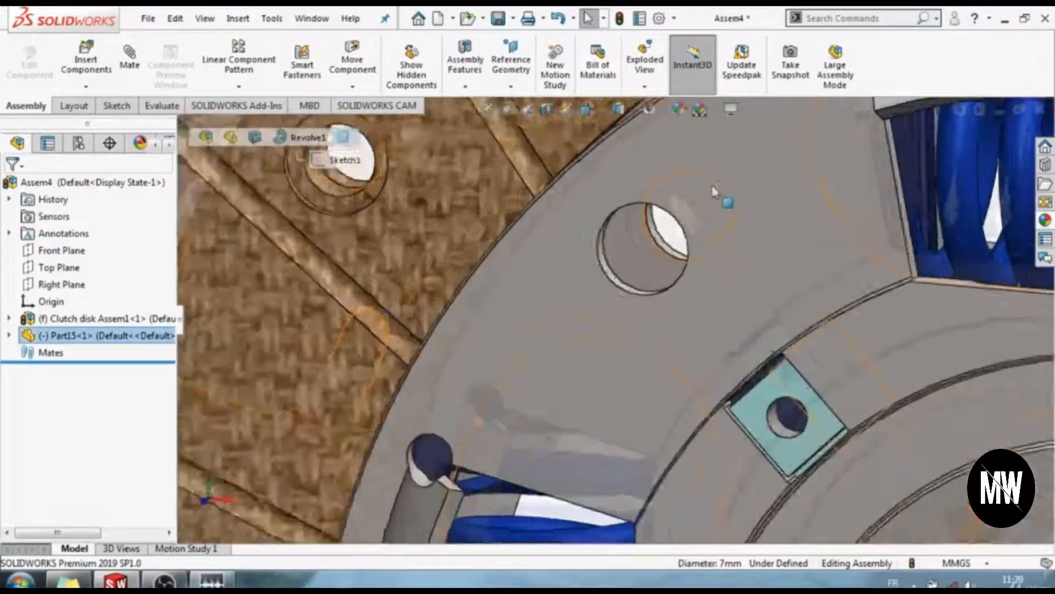
pyautogui.scroll(-2, 714, 191)
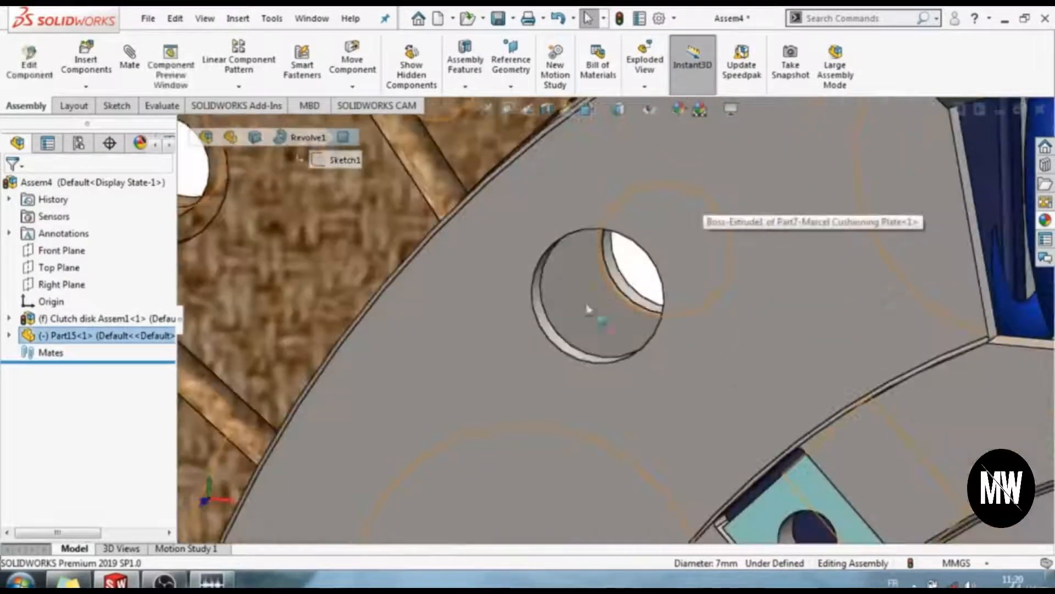
pyautogui.click(562, 350)
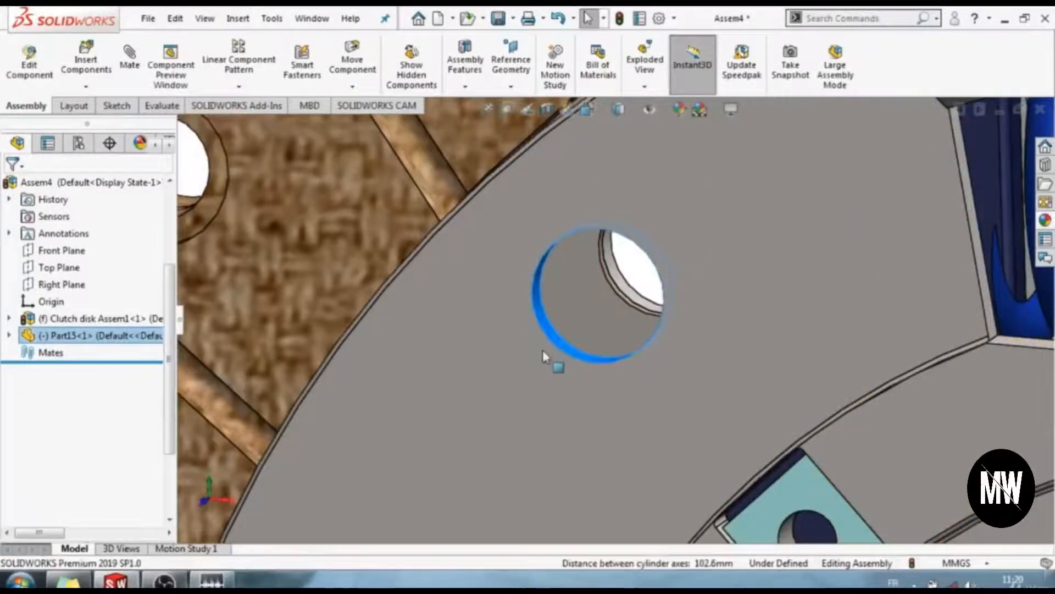
pyautogui.click(140, 73)
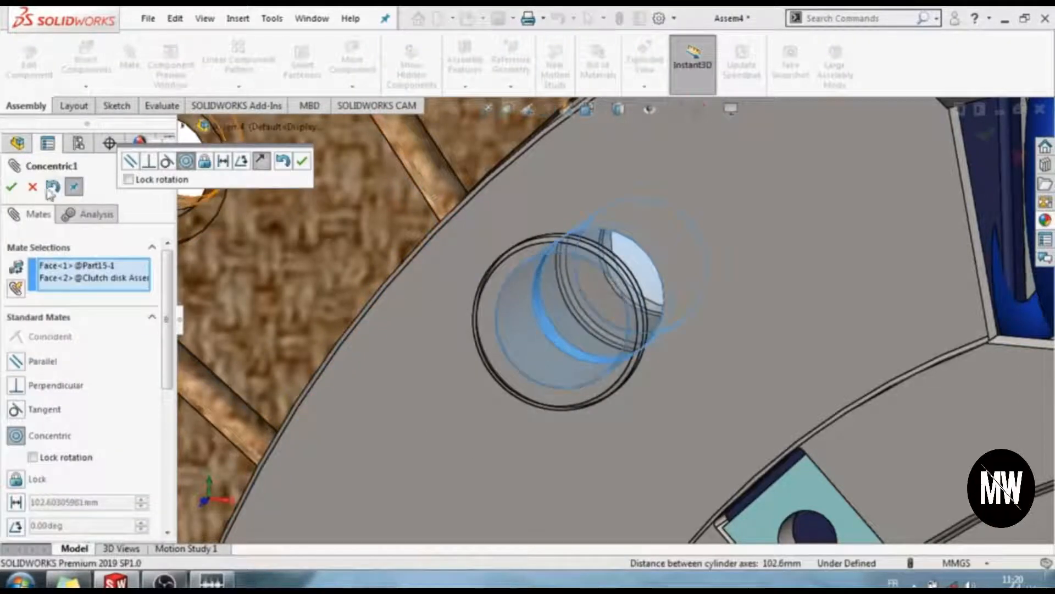
pyautogui.click(11, 186)
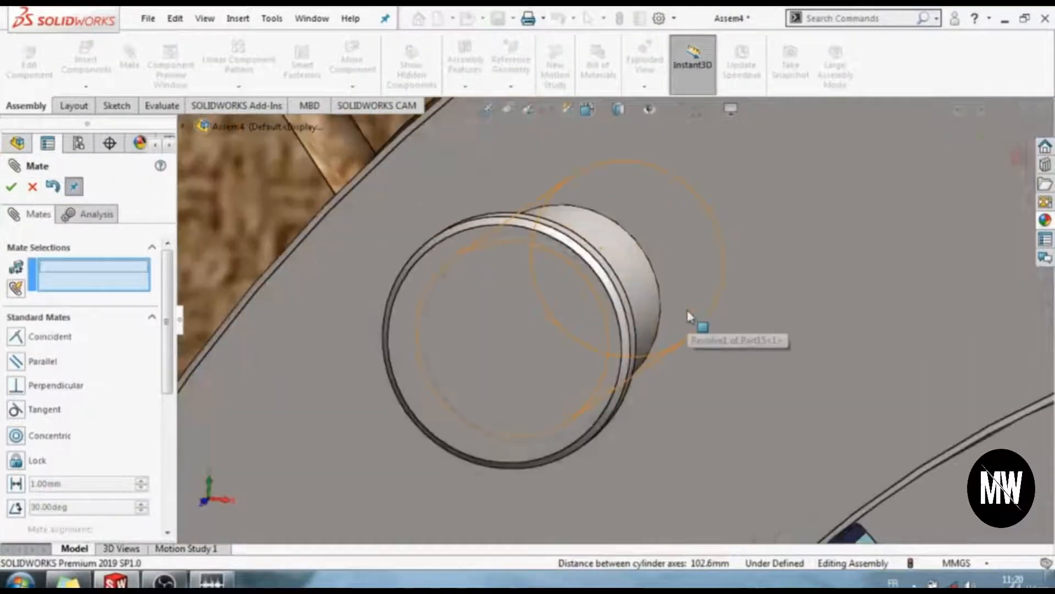
# Add a coincident mate between the sprung hub plate's outer face and the inner face of Part15's head, and finish mating
pyautogui.scroll(3, 713, 334)
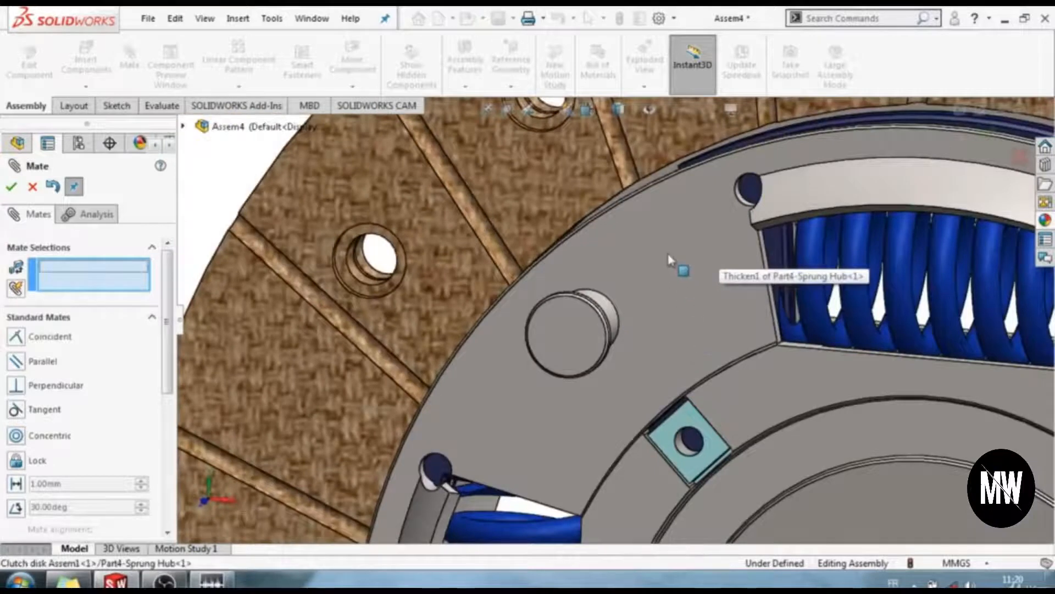
pyautogui.click(674, 281)
pyautogui.moveTo(670, 341); pyautogui.dragTo(591, 361, button='middle')
pyautogui.scroll(-4, 555, 333)
pyautogui.moveTo(569, 301); pyautogui.dragTo(540, 267, button='middle')
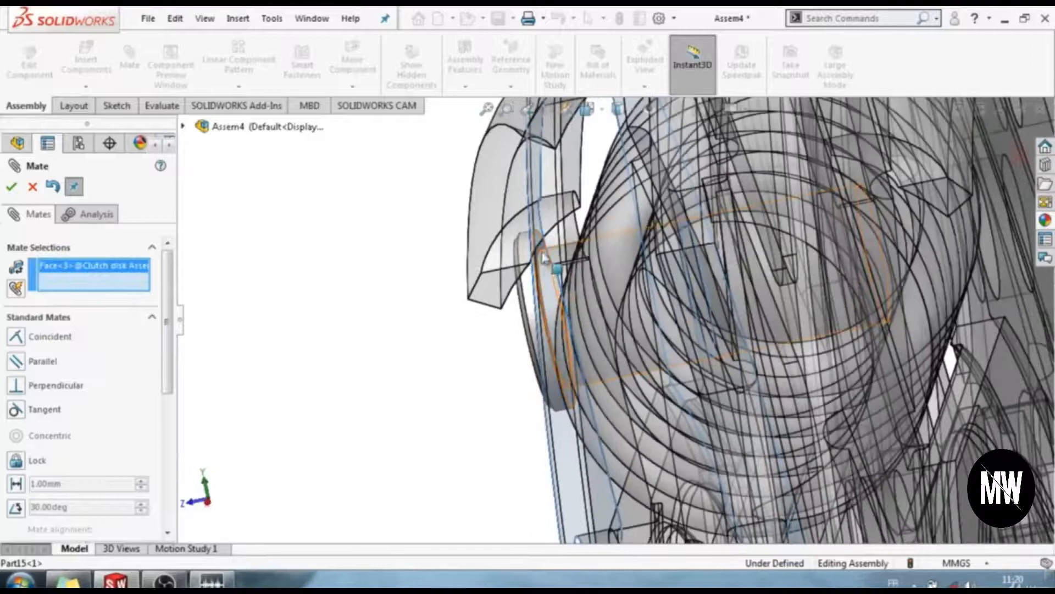
pyautogui.click(544, 253)
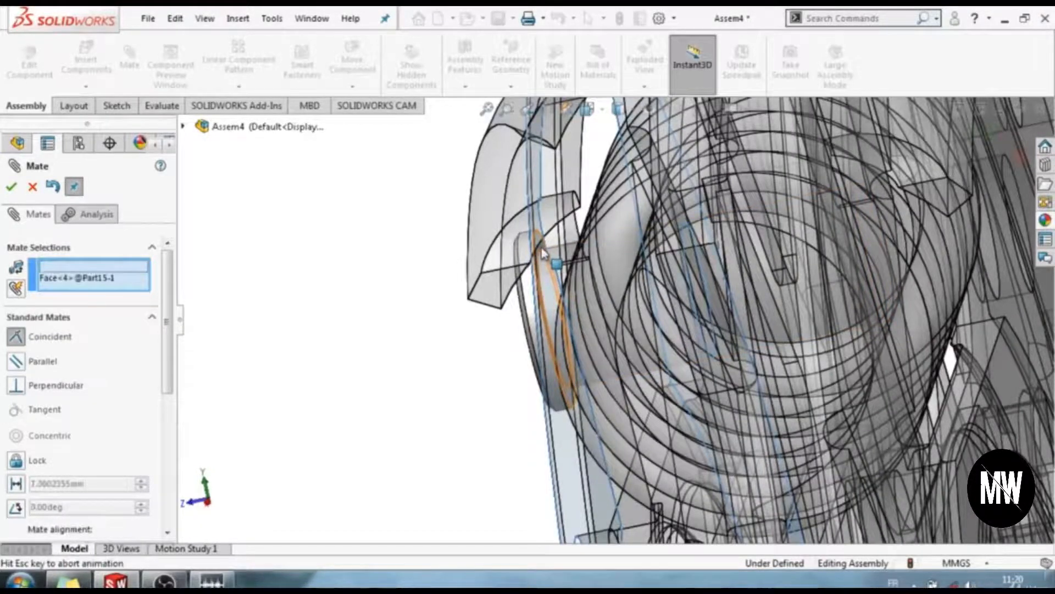
pyautogui.scroll(6, 498, 353)
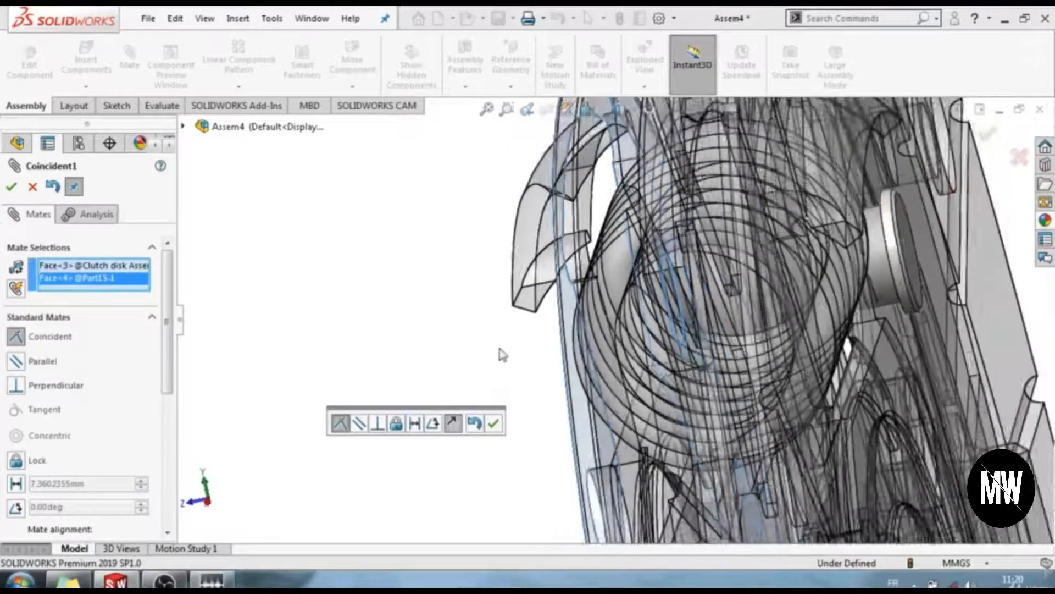
pyautogui.moveTo(497, 355); pyautogui.dragTo(542, 343, button='middle')
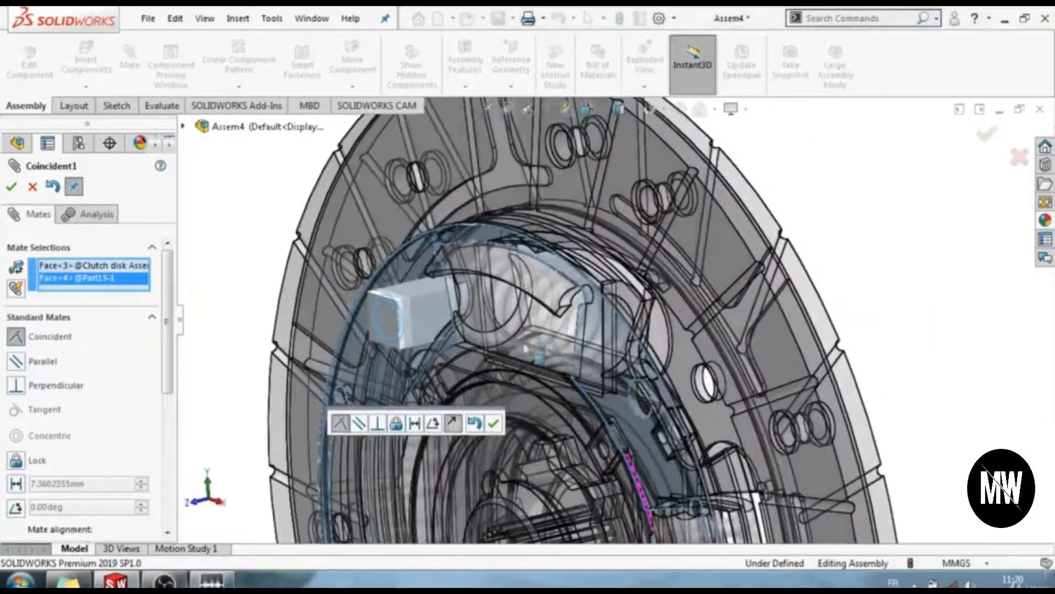
pyautogui.click(11, 187)
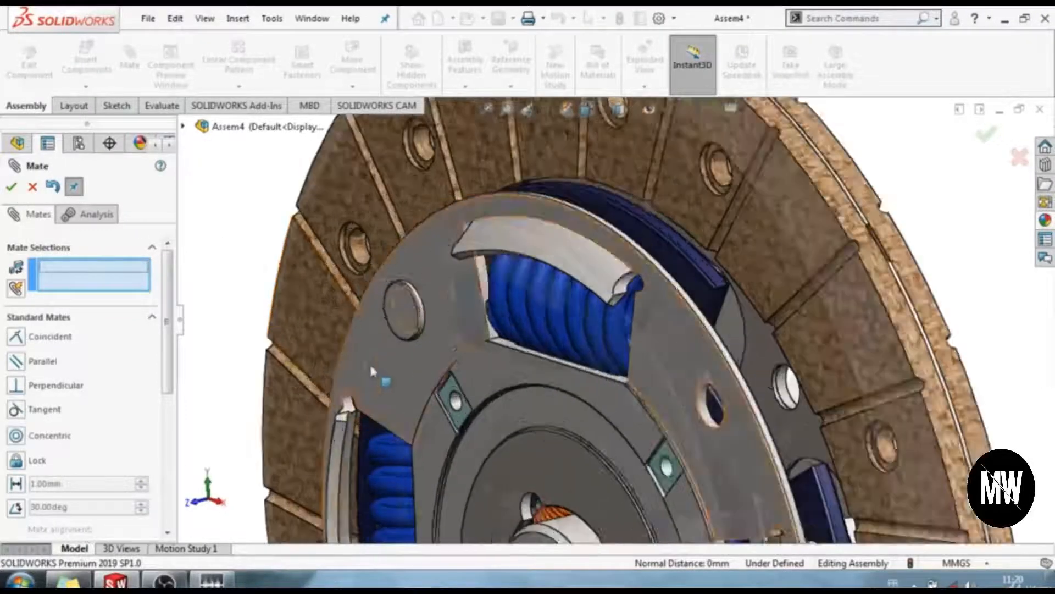
pyautogui.scroll(1, 449, 417)
pyautogui.scroll(-1, 463, 416)
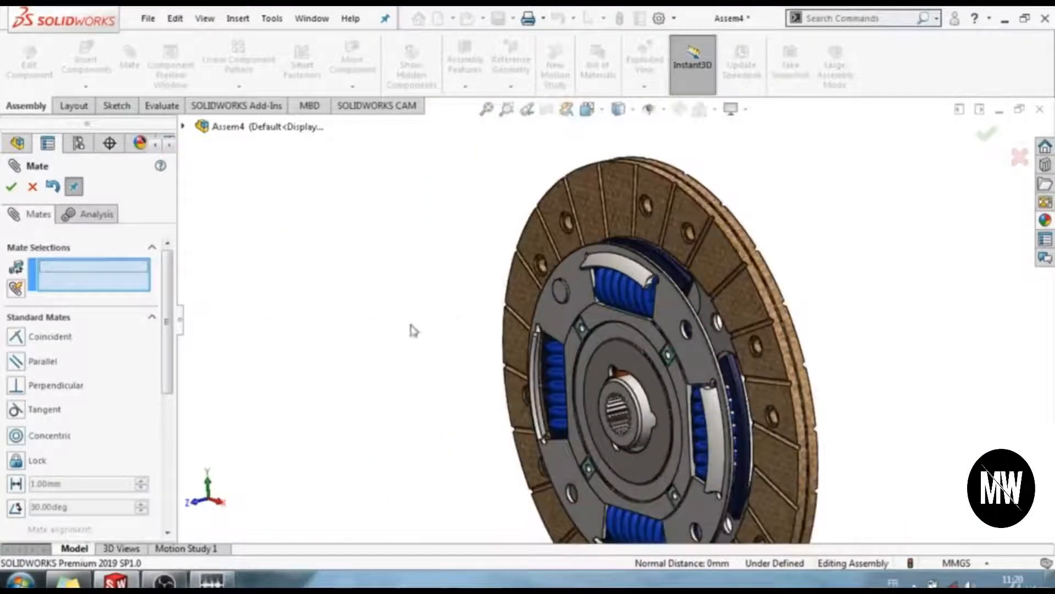
pyautogui.click(33, 188)
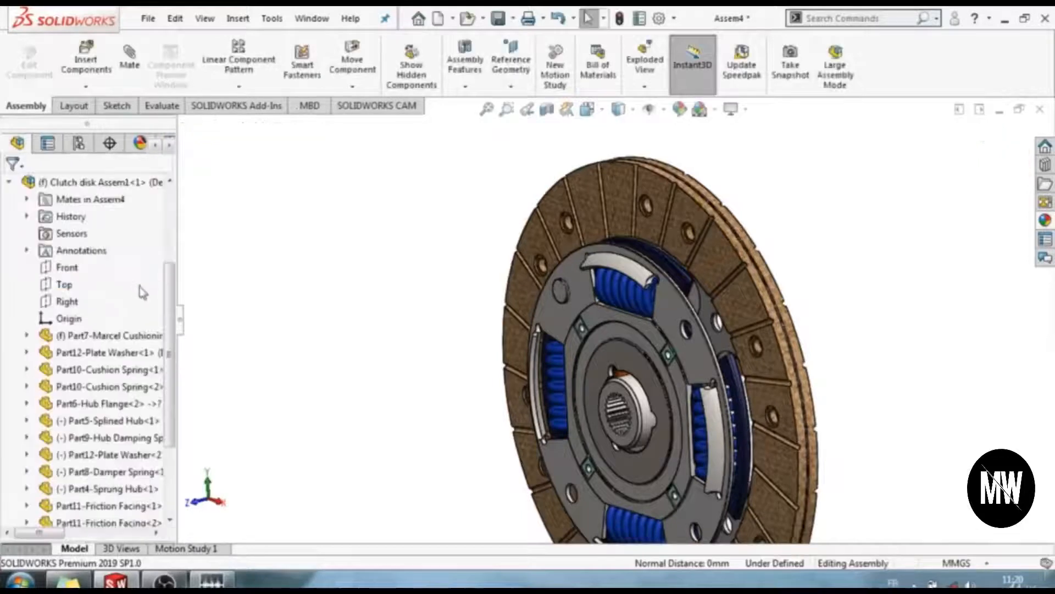
# Circular-pattern Part15 into 4 equally spaced instances over 360° about the clutch disk, using the friction facing's outer edge as the axis reference
pyautogui.click(8, 182)
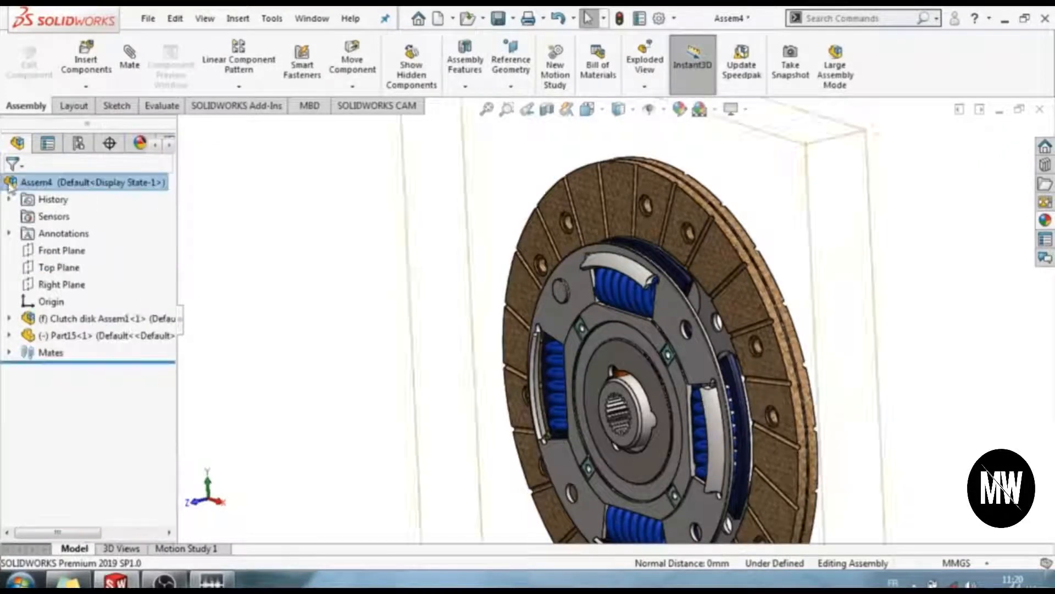
pyautogui.click(132, 334)
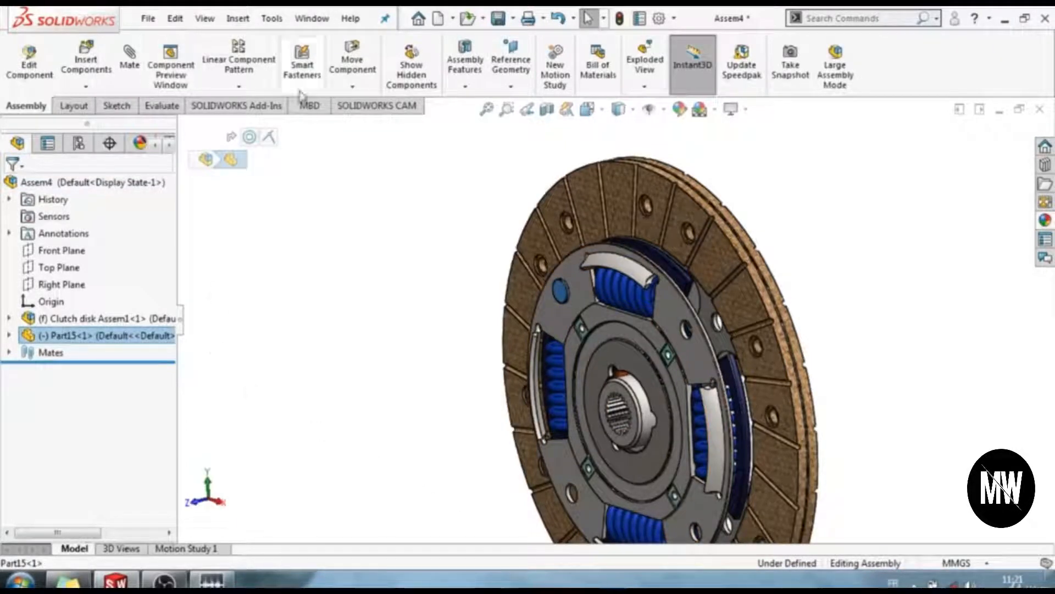
pyautogui.click(239, 86)
pyautogui.click(275, 124)
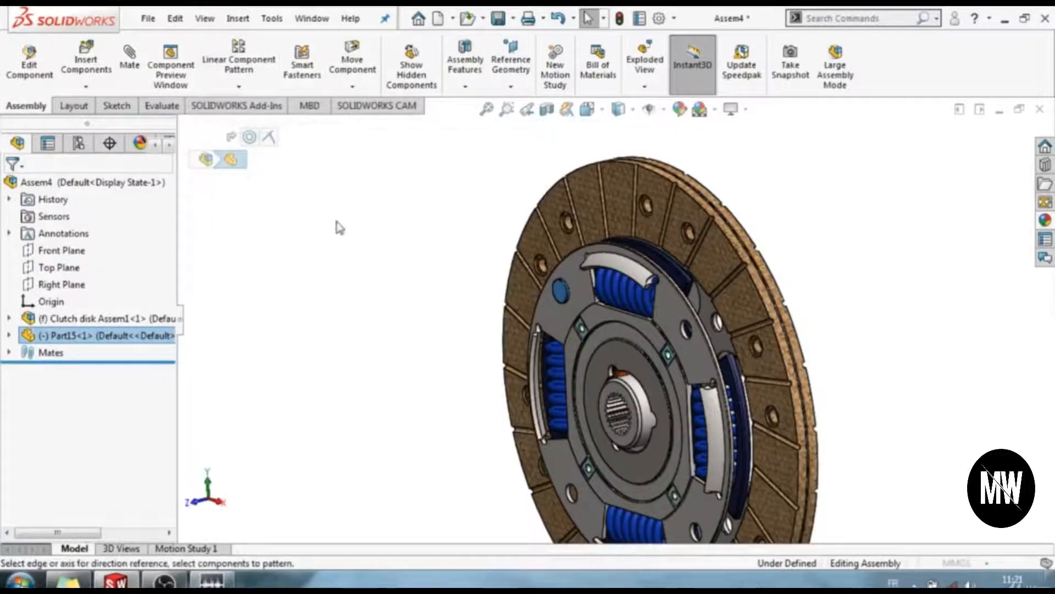
pyautogui.click(62, 374)
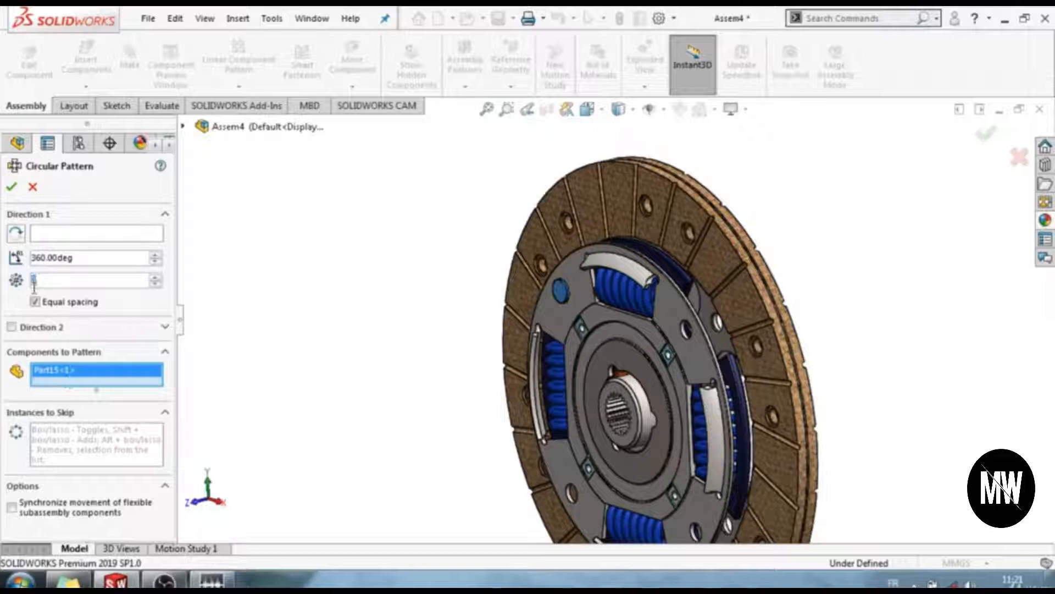
pyautogui.write('4')
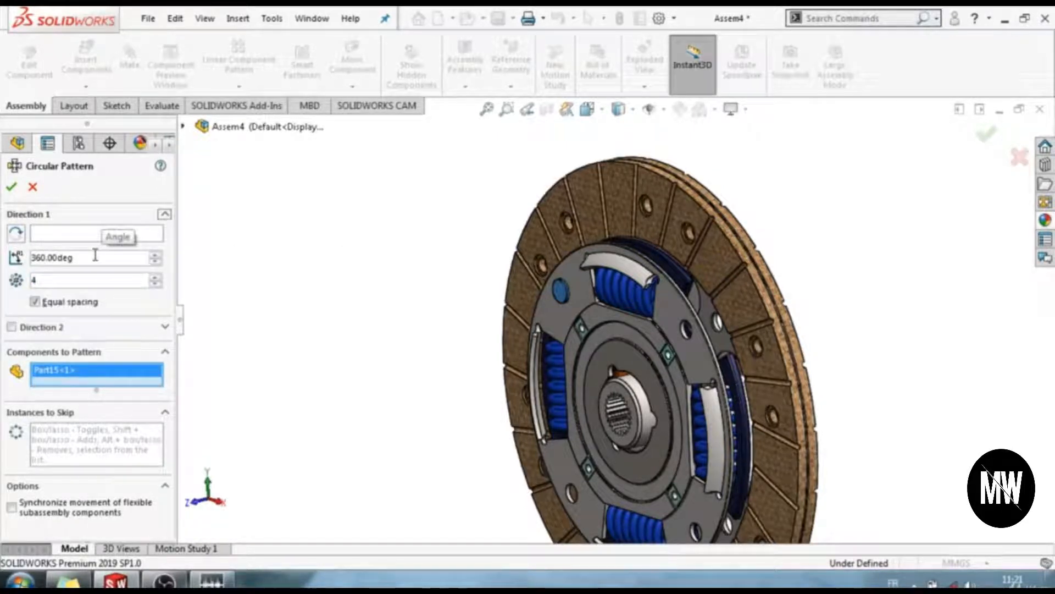
pyautogui.click(11, 188)
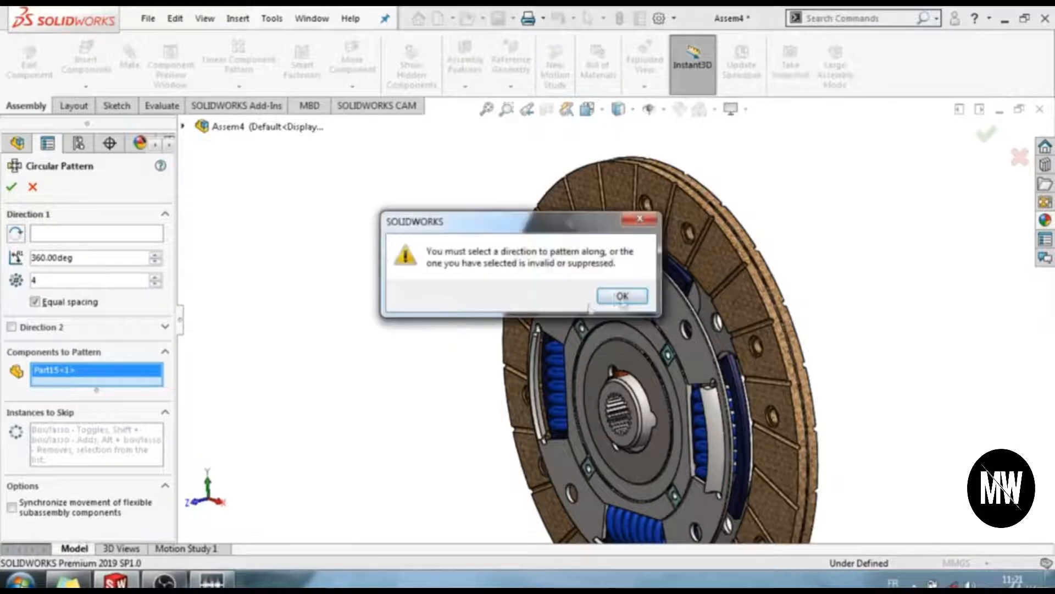
pyautogui.click(618, 294)
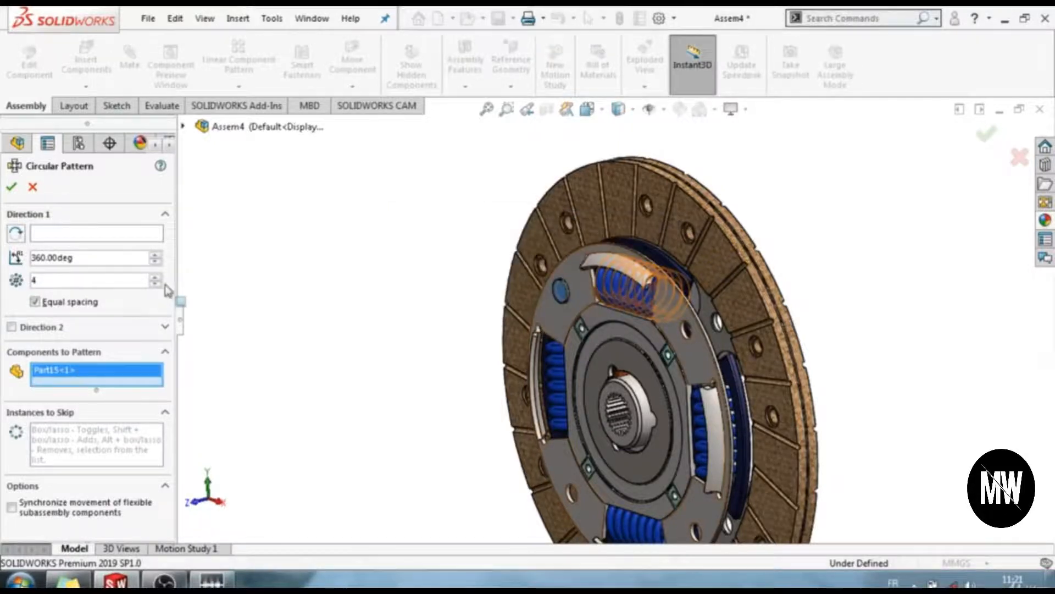
pyautogui.click(113, 240)
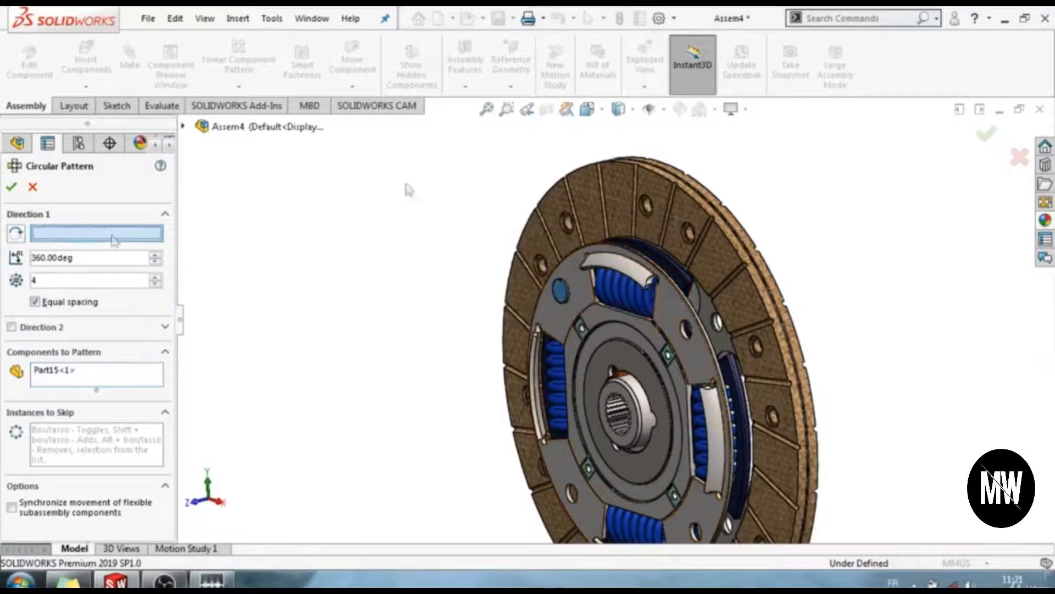
pyautogui.click(724, 238)
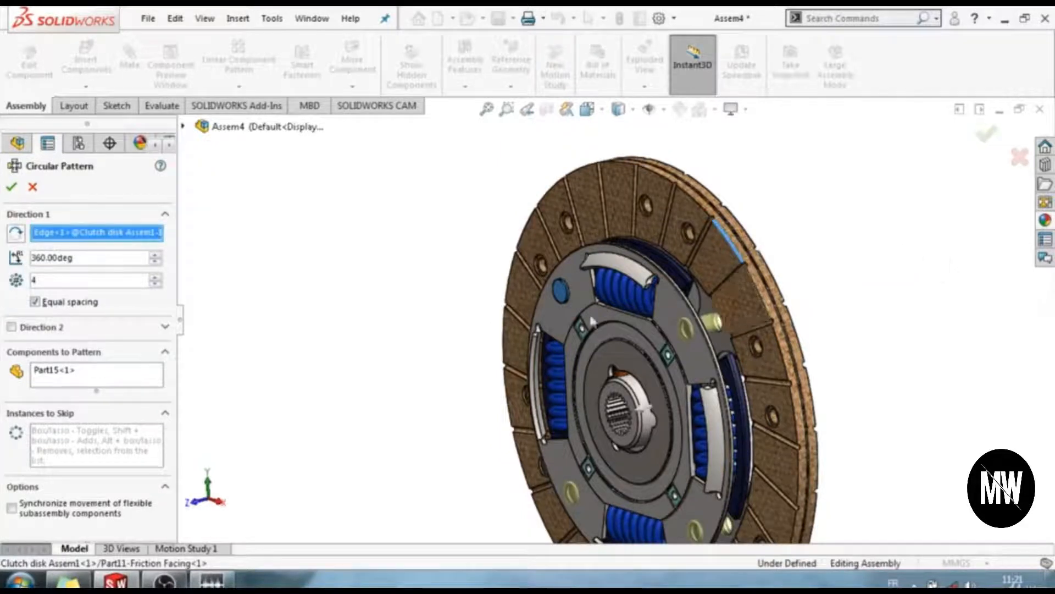
pyautogui.click(17, 192)
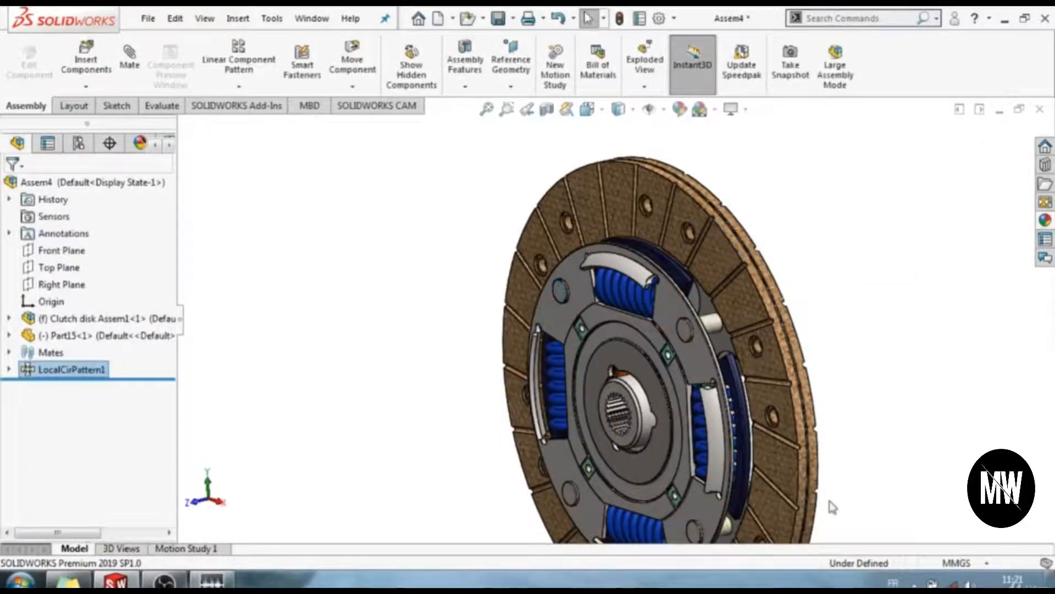
# Examine the patterned Part15 rivets around the sprung hub plate
pyautogui.scroll(-2, 804, 504)
pyautogui.scroll(2, 779, 506)
pyautogui.press('f')
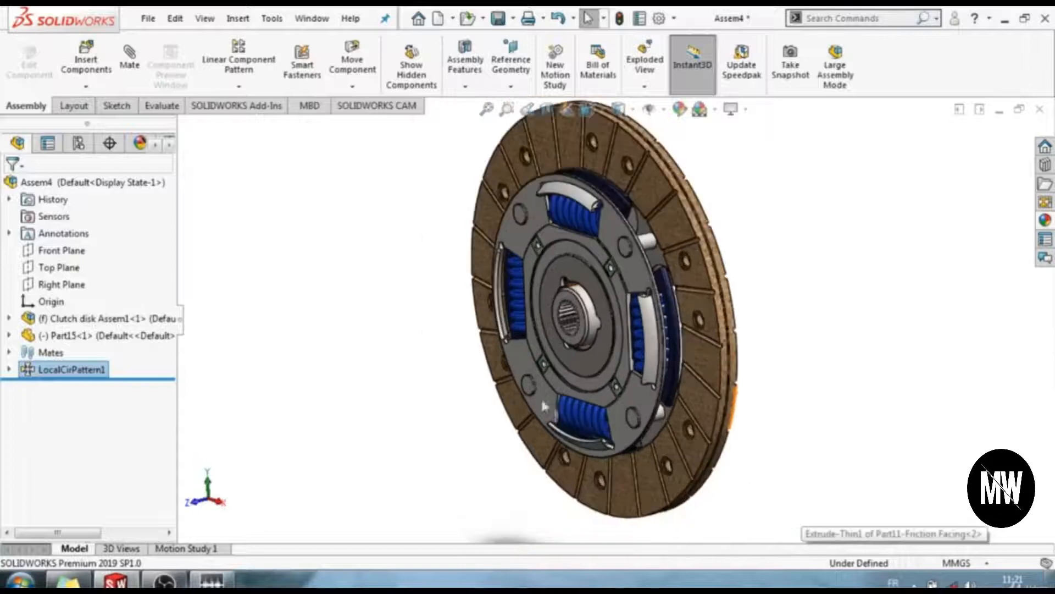
pyautogui.scroll(1, 398, 332)
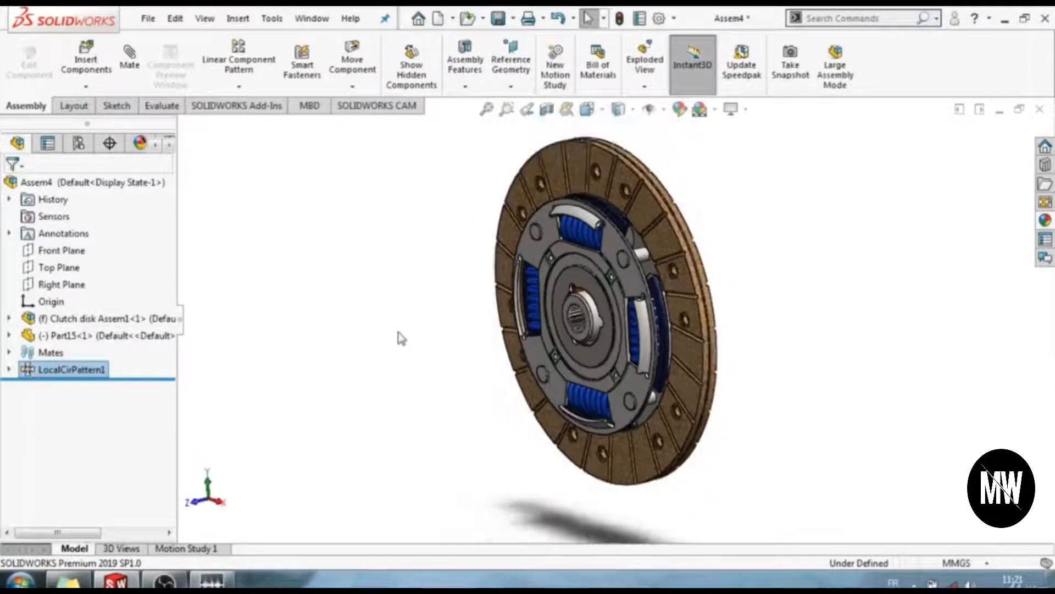
pyautogui.scroll(-1, 398, 332)
pyautogui.scroll(1, 861, 179)
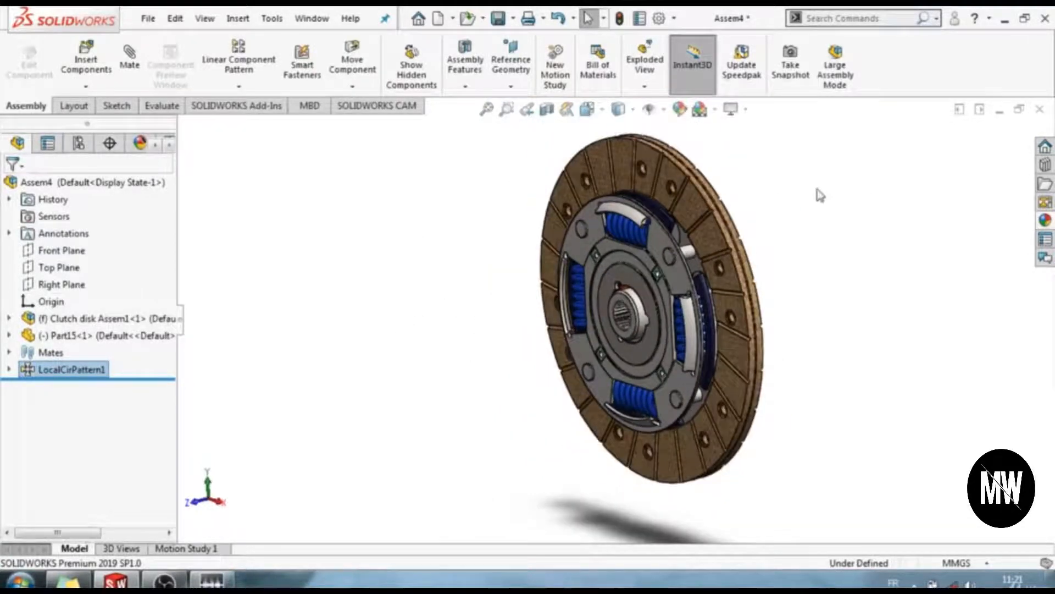
pyautogui.scroll(-1, 817, 189)
pyautogui.click(332, 252)
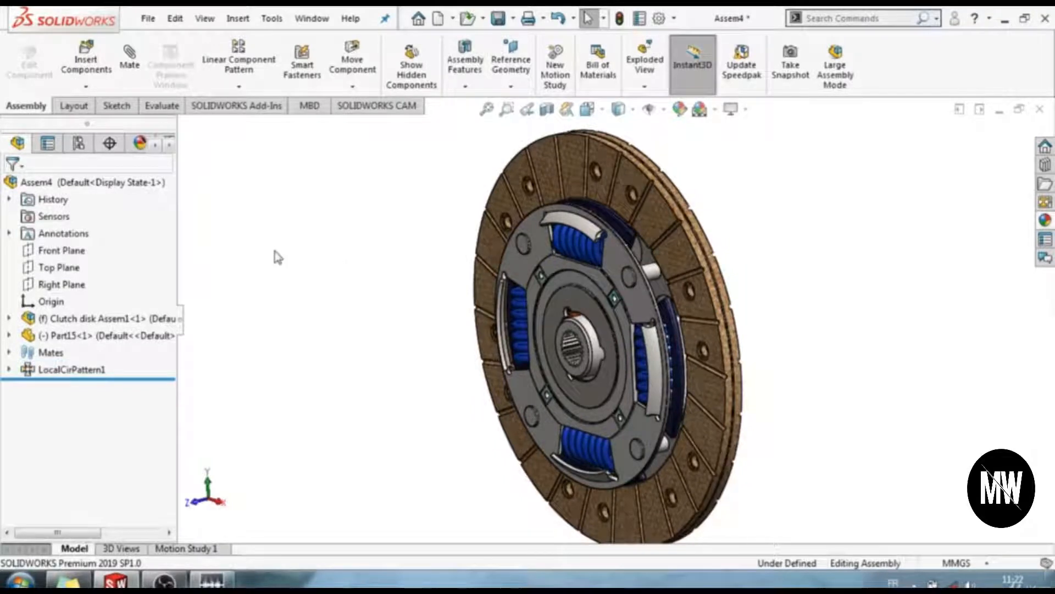
# Insert Part16 from the Parts folder and place it beside the clutch disk
pyautogui.click(78, 67)
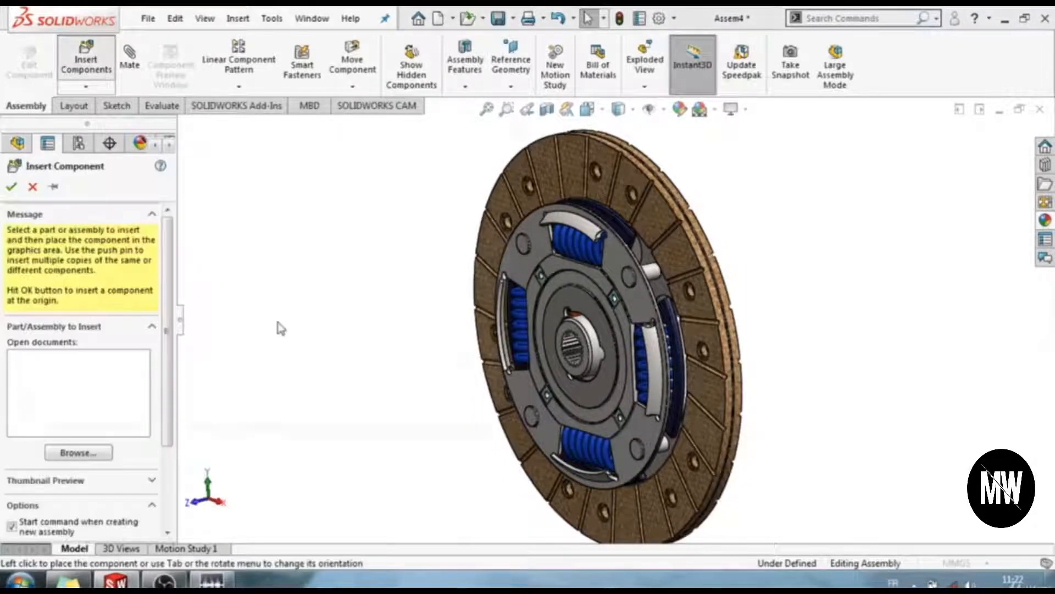
pyautogui.moveTo(522, 150); pyautogui.dragTo(537, 237)
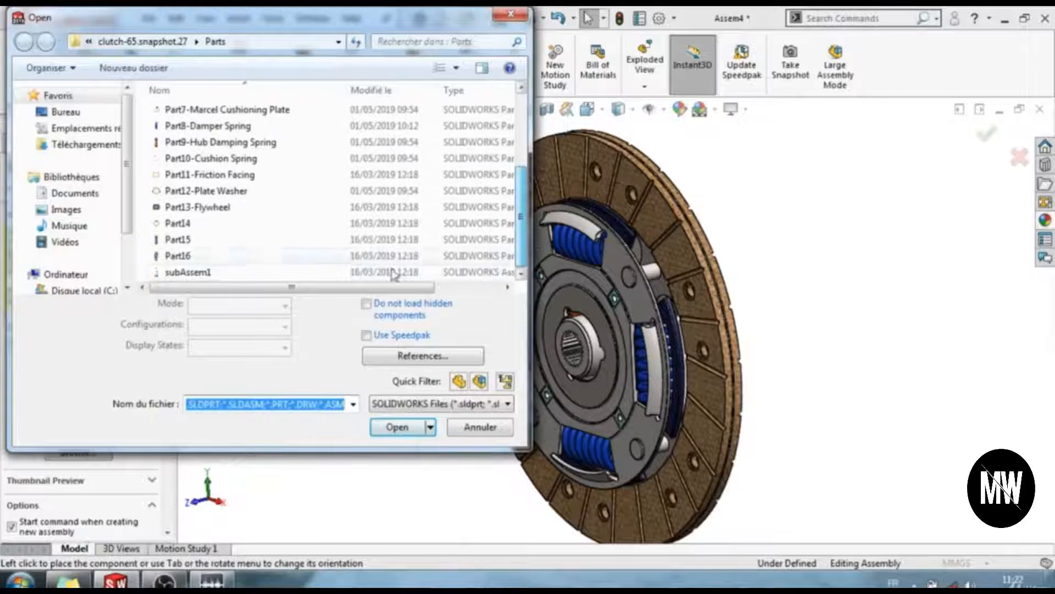
pyautogui.click(286, 256)
pyautogui.click(397, 427)
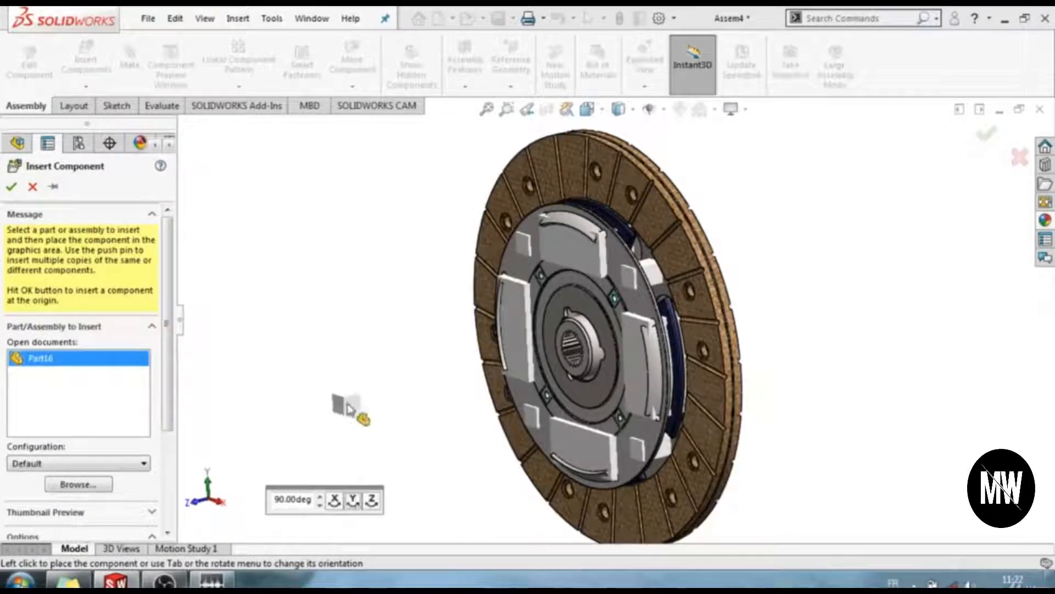
pyautogui.click(348, 410)
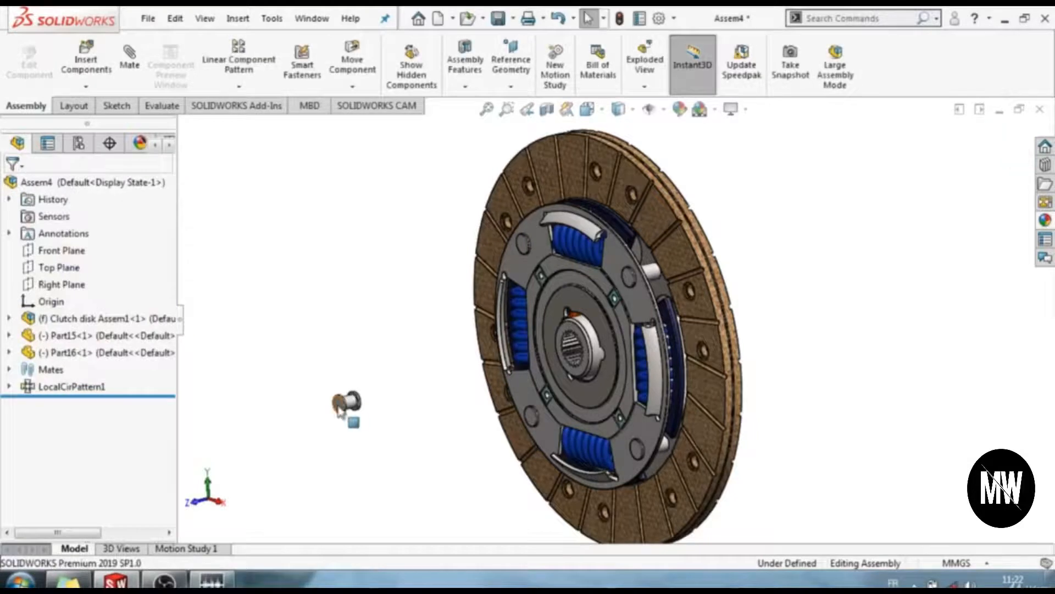
# Add a concentric mate between Part16's cylindrical shank and a rivet hole in the upper part of the clutch disk's friction facing
pyautogui.scroll(-3, 363, 407)
pyautogui.scroll(4, 519, 360)
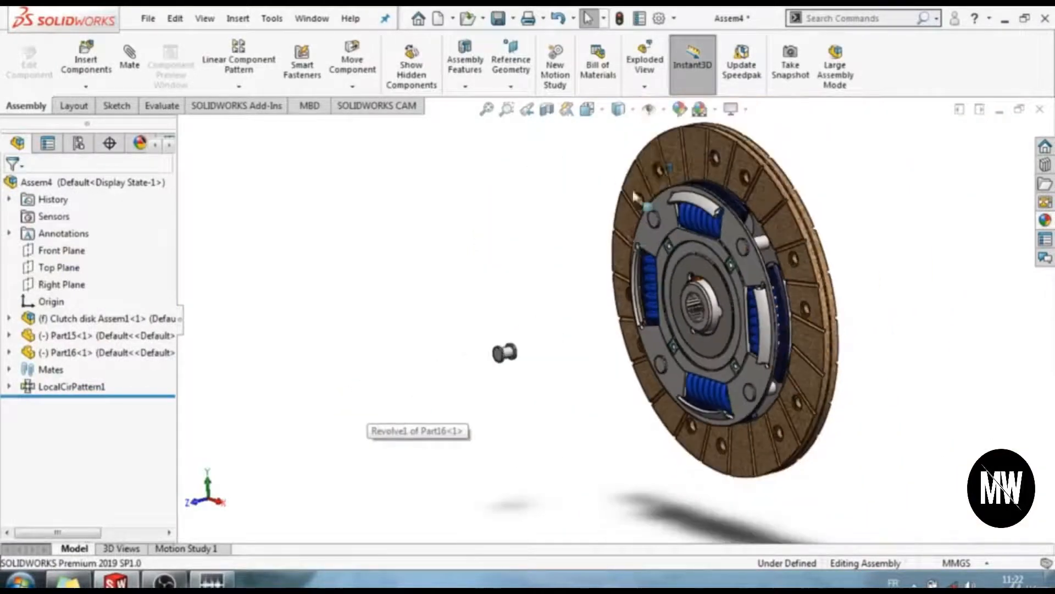
pyautogui.scroll(-2, 542, 340)
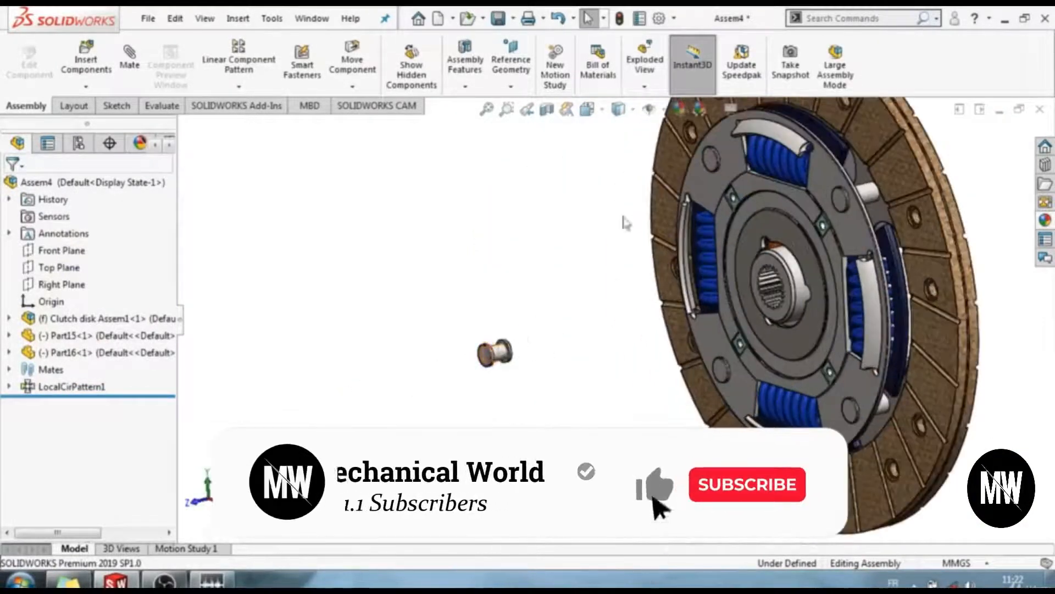
pyautogui.scroll(2, 599, 297)
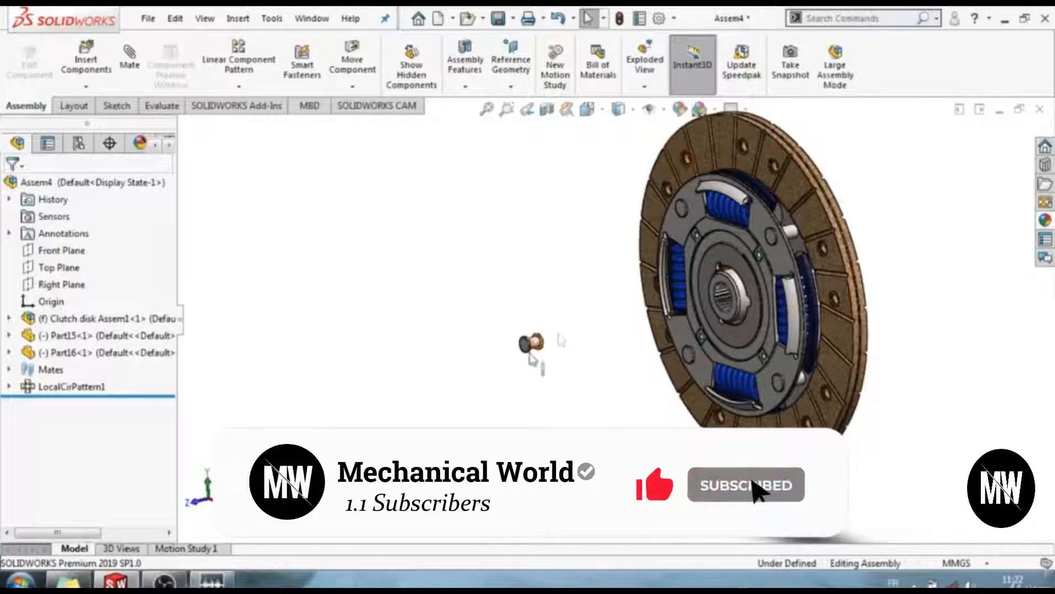
pyautogui.scroll(-3, 560, 341)
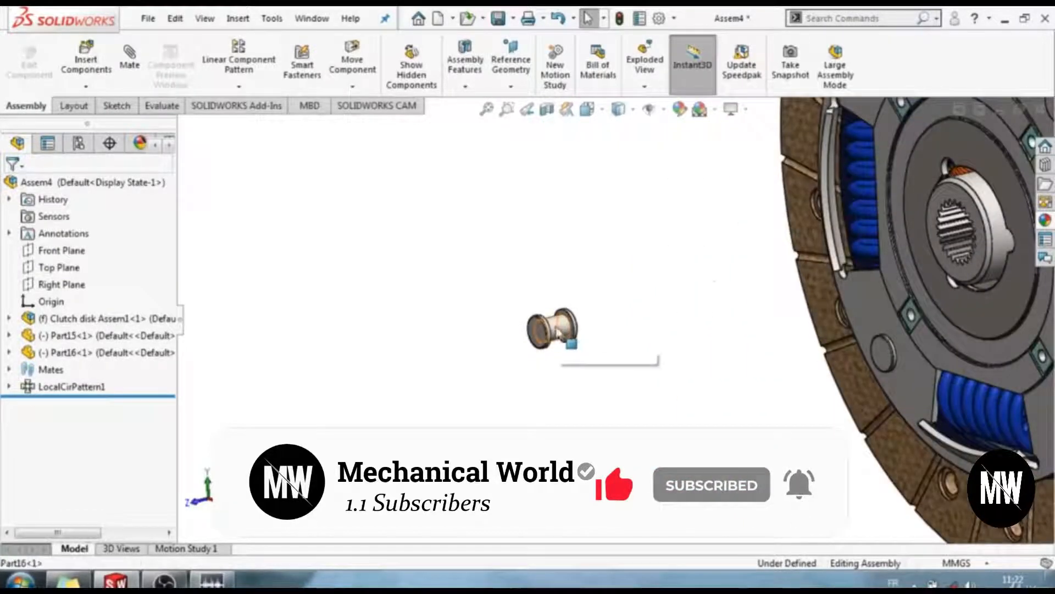
pyautogui.click(558, 329)
pyautogui.scroll(4, 737, 230)
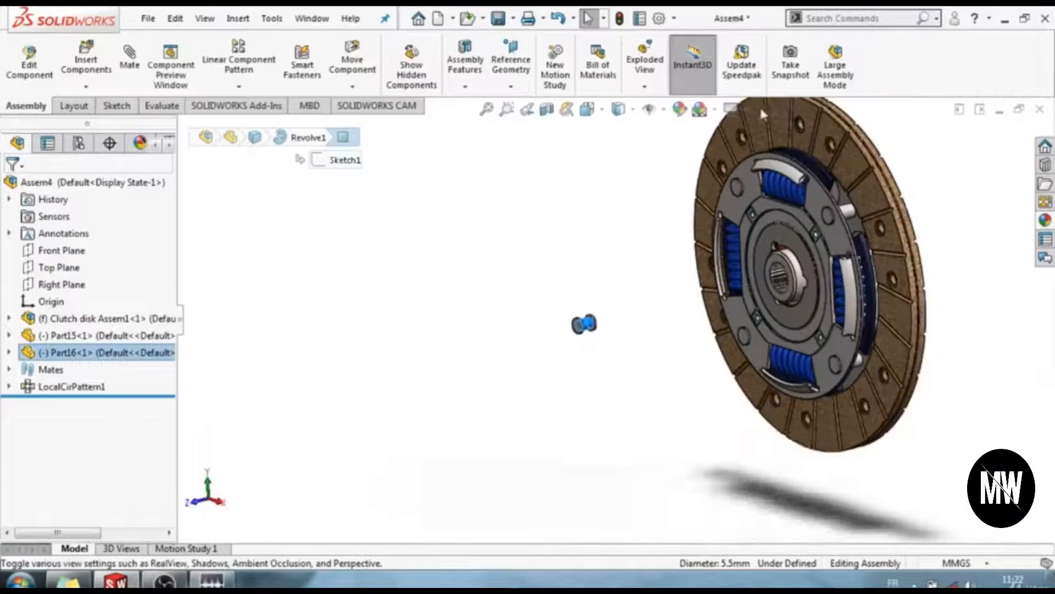
pyautogui.scroll(-6, 793, 144)
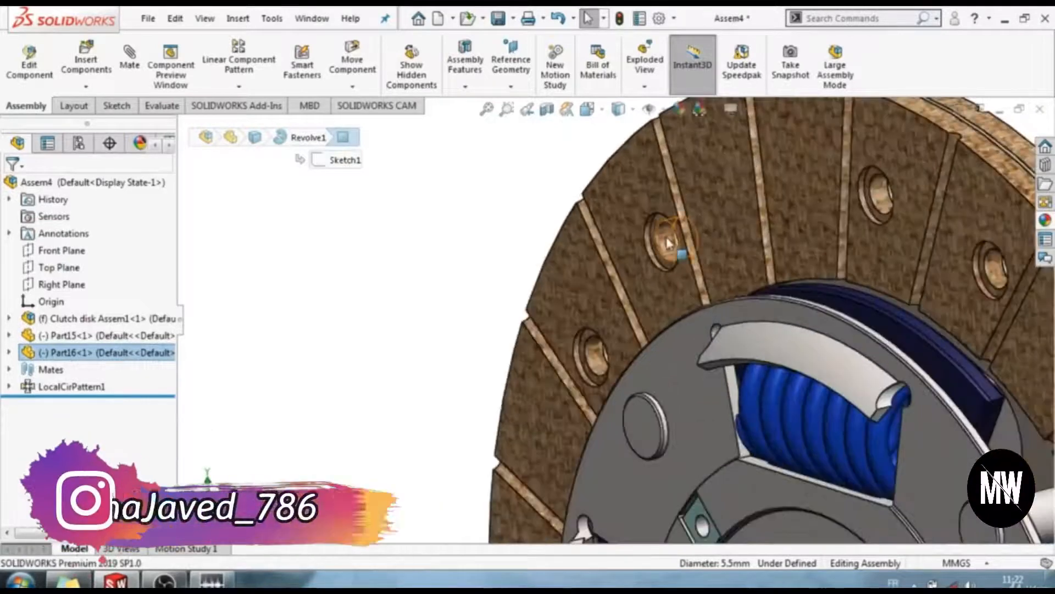
pyautogui.keyDown('ctrl'); pyautogui.click(667, 242); pyautogui.keyUp('ctrl')
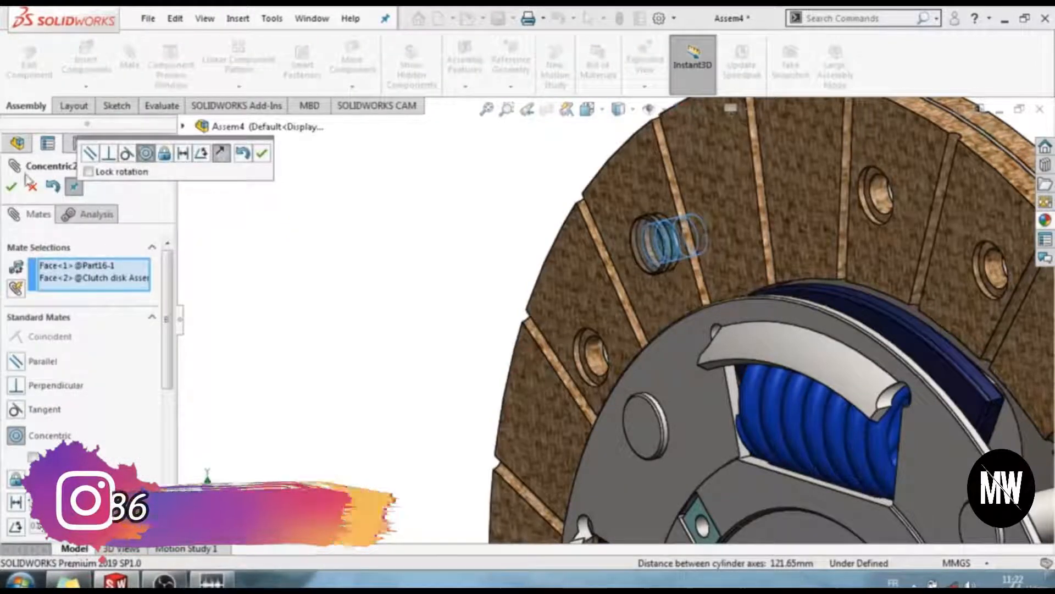
pyautogui.click(12, 186)
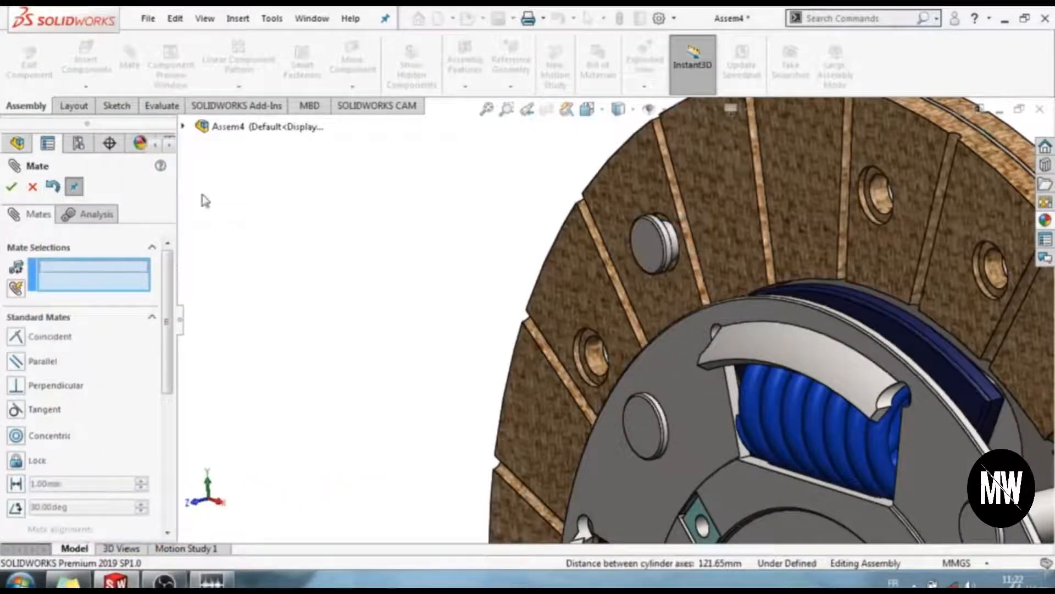
pyautogui.click(33, 187)
# Move Part16 out of its hole and mate the inner face of its head coincident with the counterbore face of the friction facing hole
pyautogui.click(352, 60)
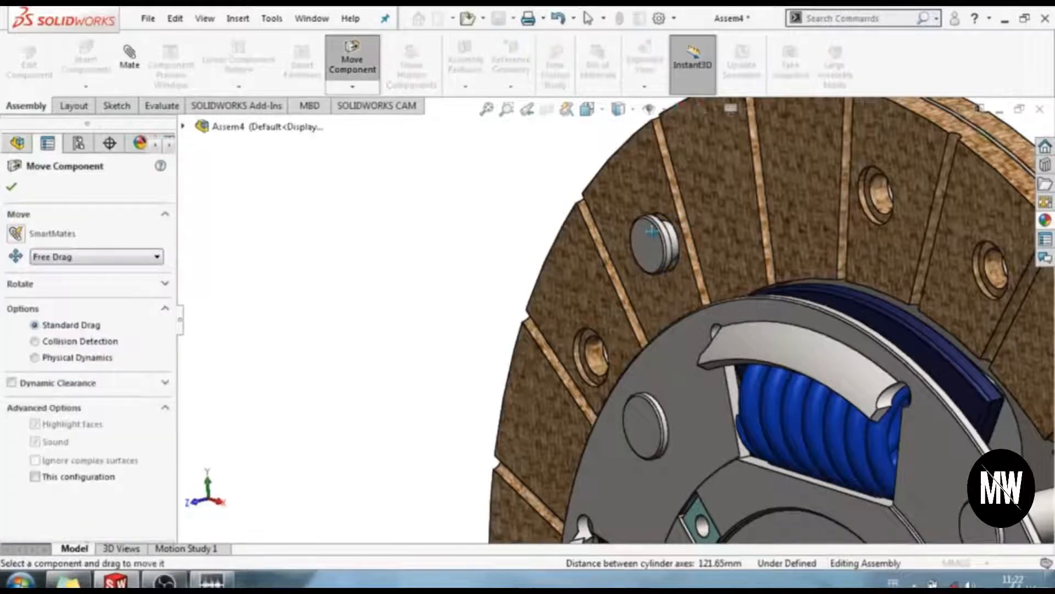
pyautogui.moveTo(652, 245); pyautogui.dragTo(299, 337)
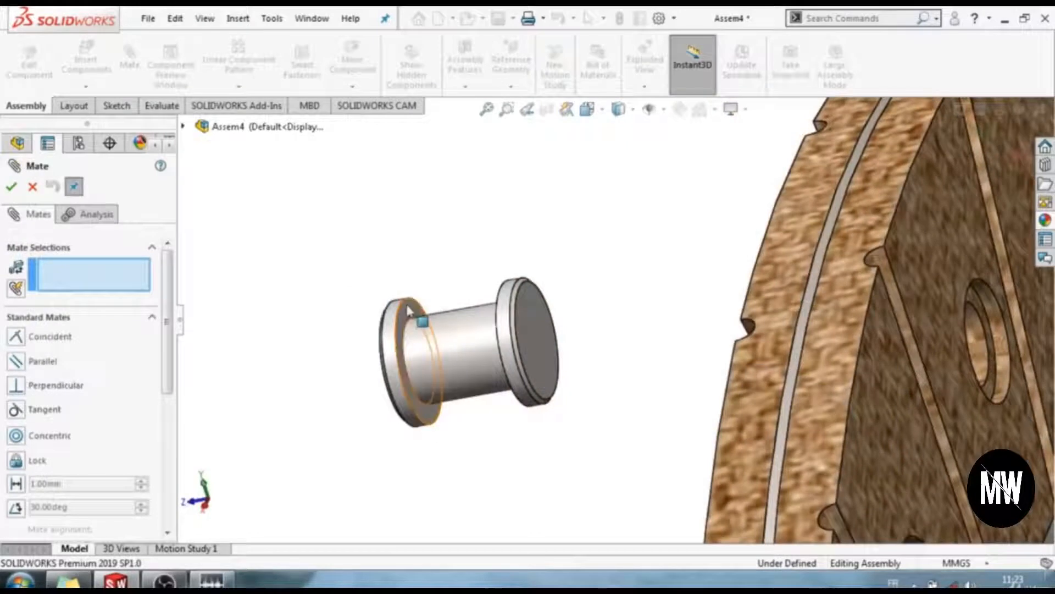
pyautogui.click(407, 312)
pyautogui.moveTo(593, 331); pyautogui.dragTo(691, 337, button='middle')
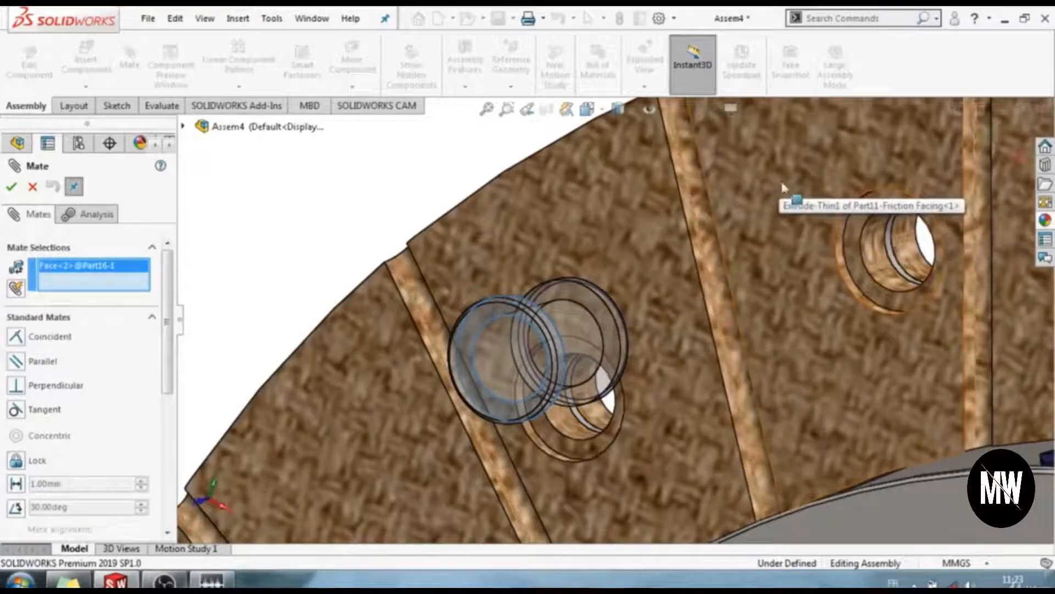
pyautogui.click(858, 220)
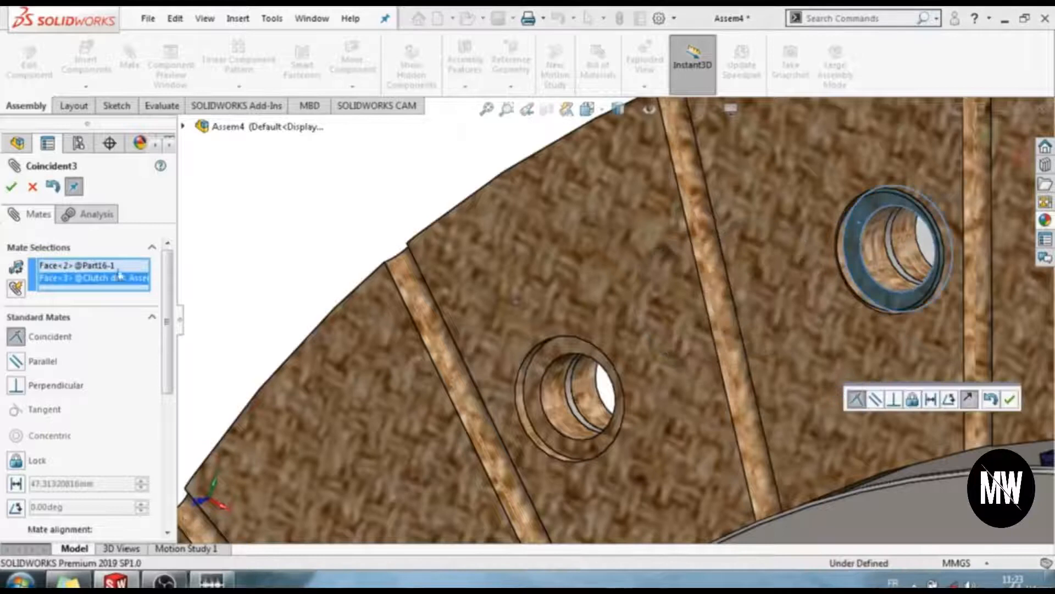
pyautogui.click(12, 188)
# Inspect the seated Part16 rivet from the rim and front of the clutch disk, and finish mating
pyautogui.scroll(6, 494, 235)
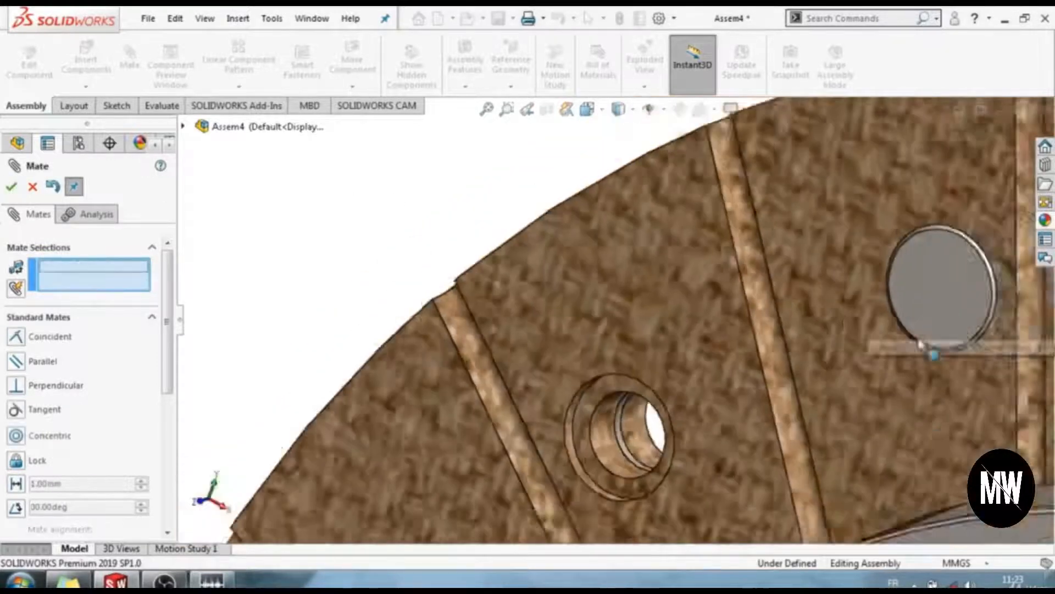
pyautogui.scroll(1, 941, 430)
pyautogui.moveTo(937, 430); pyautogui.dragTo(833, 412, button='middle')
pyautogui.moveTo(959, 408); pyautogui.dragTo(809, 290, button='middle')
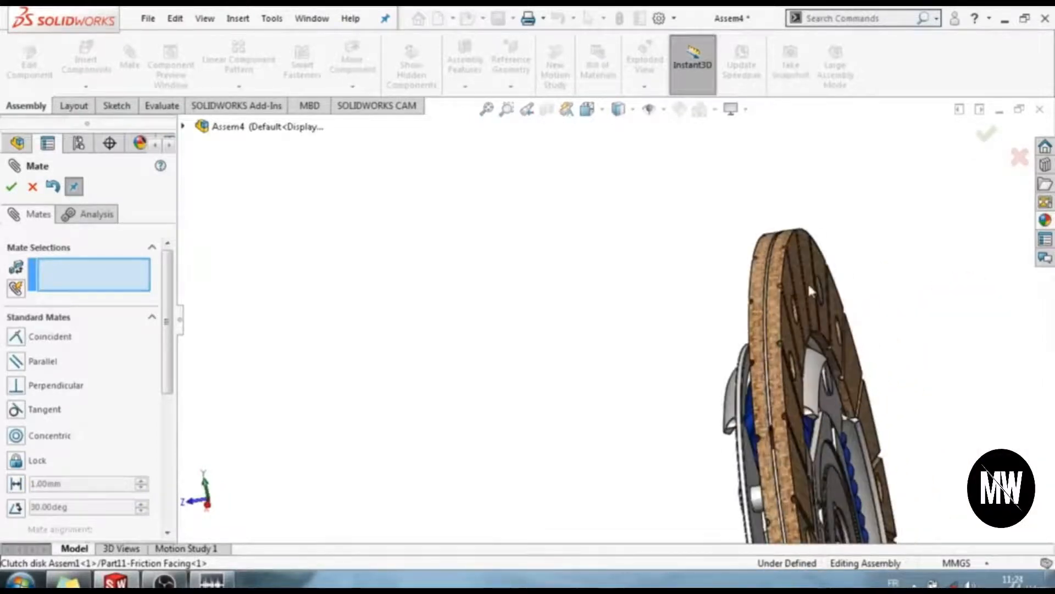
pyautogui.scroll(-4, 807, 281)
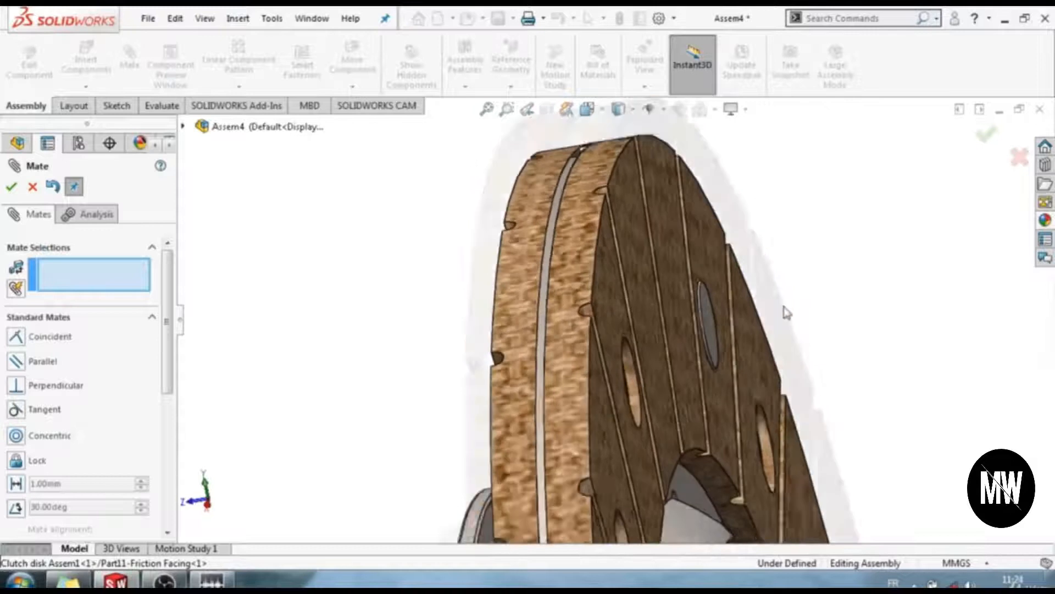
pyautogui.scroll(6, 787, 312)
pyautogui.moveTo(532, 413); pyautogui.dragTo(694, 311, button='middle')
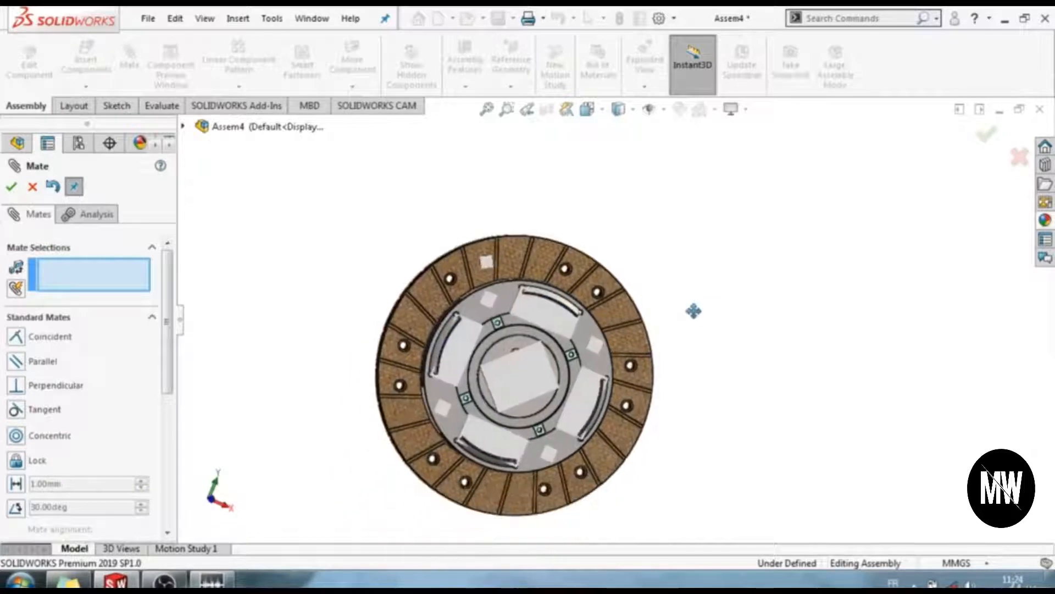
pyautogui.click(34, 190)
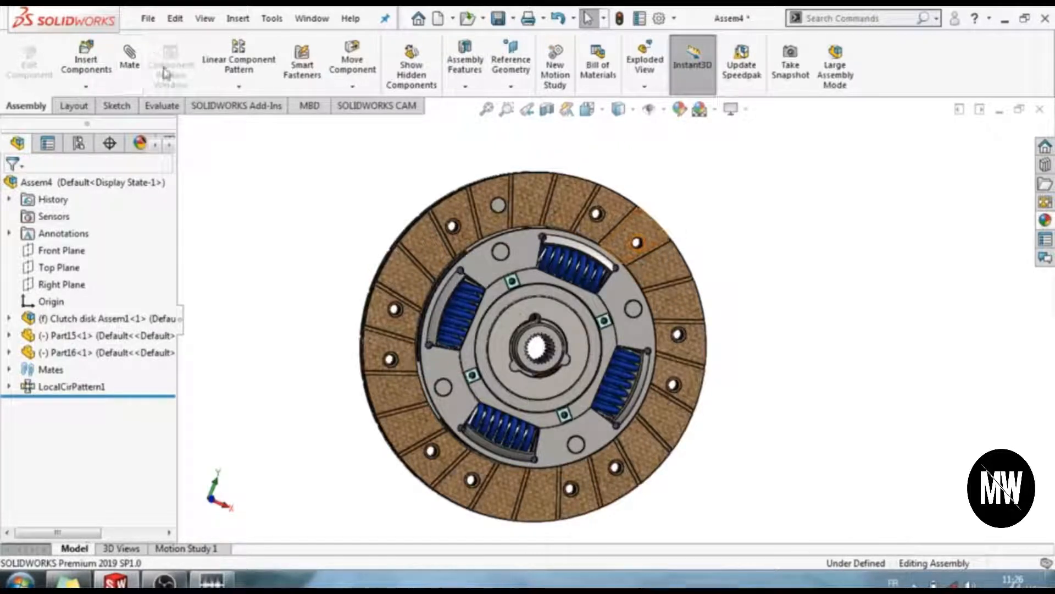
# Circular-pattern the Part16 rivet into 6 equally spaced instances over 360° about the circular edge of the clutch disk's hub plate
pyautogui.click(230, 88)
pyautogui.click(279, 125)
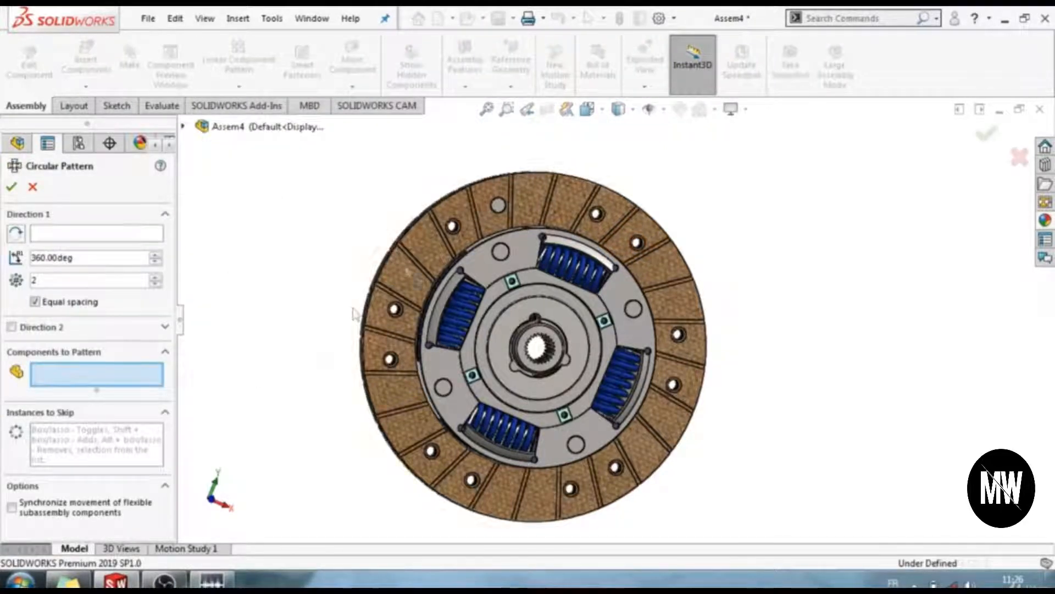
pyautogui.click(500, 207)
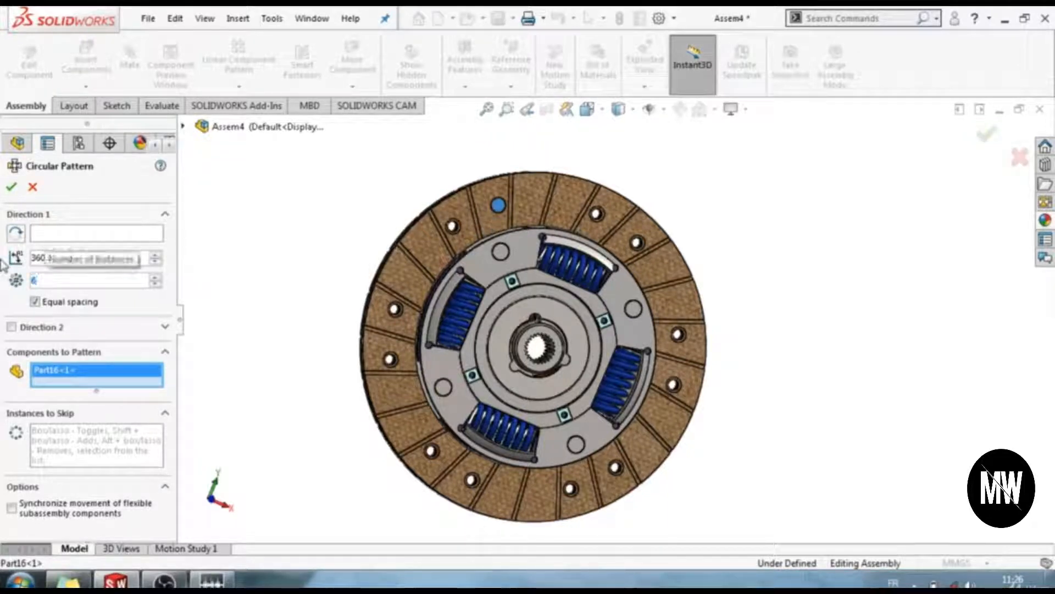
pyautogui.click(76, 236)
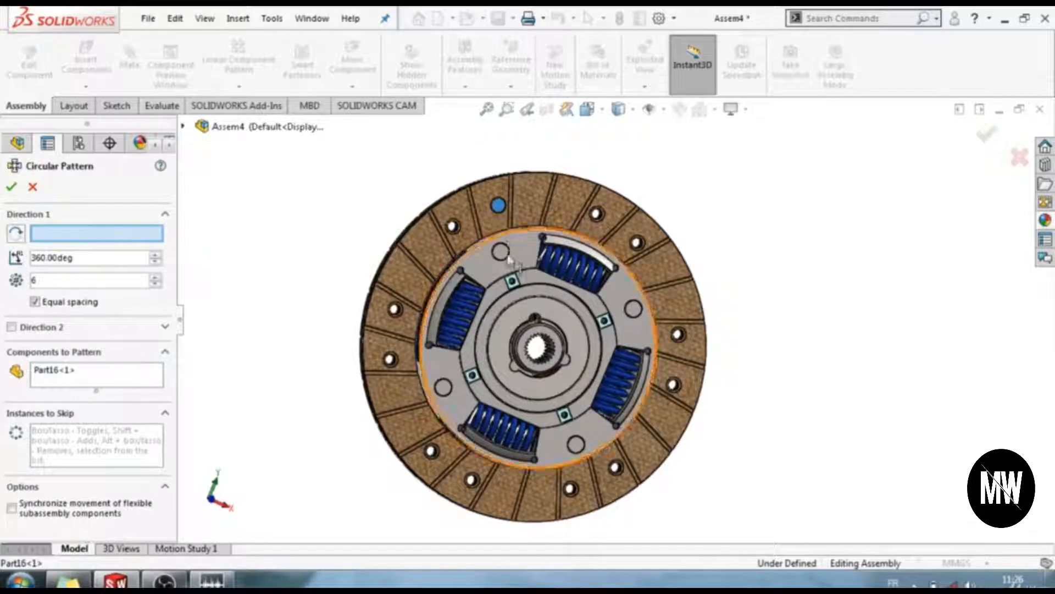
pyautogui.click(523, 237)
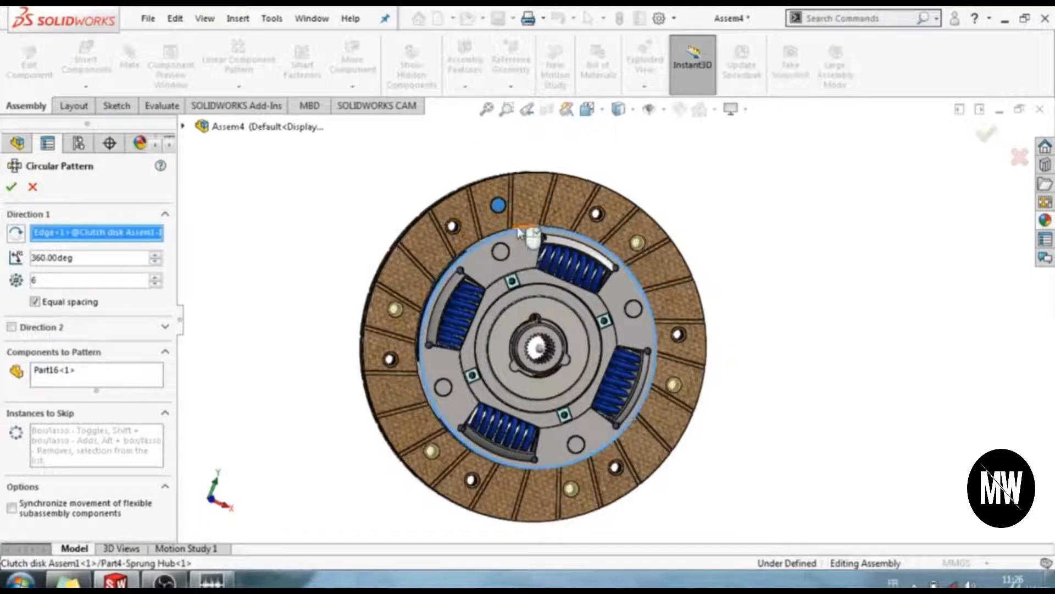
pyautogui.click(11, 187)
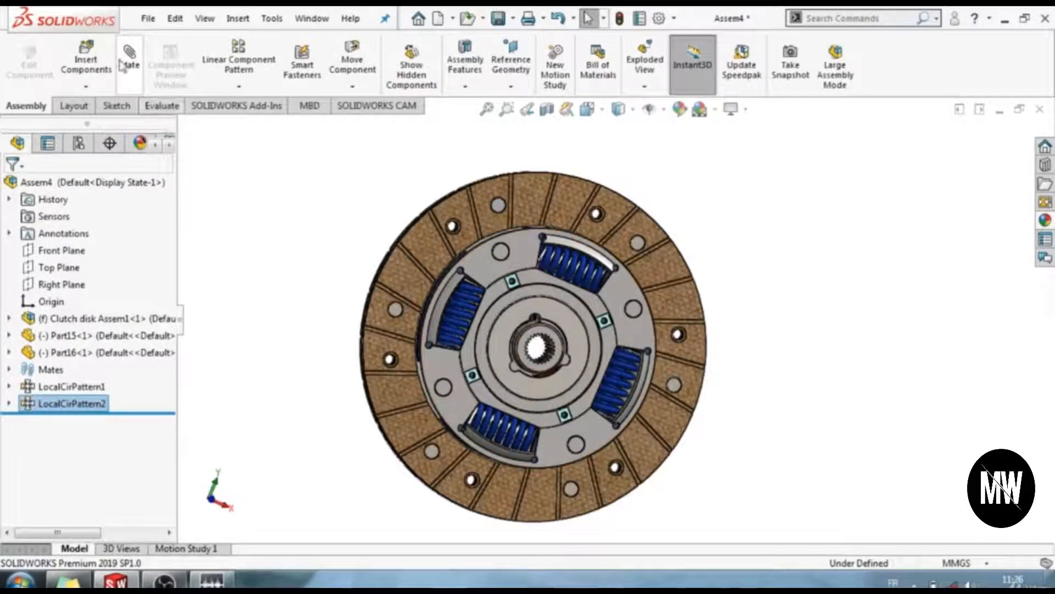
# Insert another Part16 from the Parts folder and place it beside the clutch disk
pyautogui.click(85, 61)
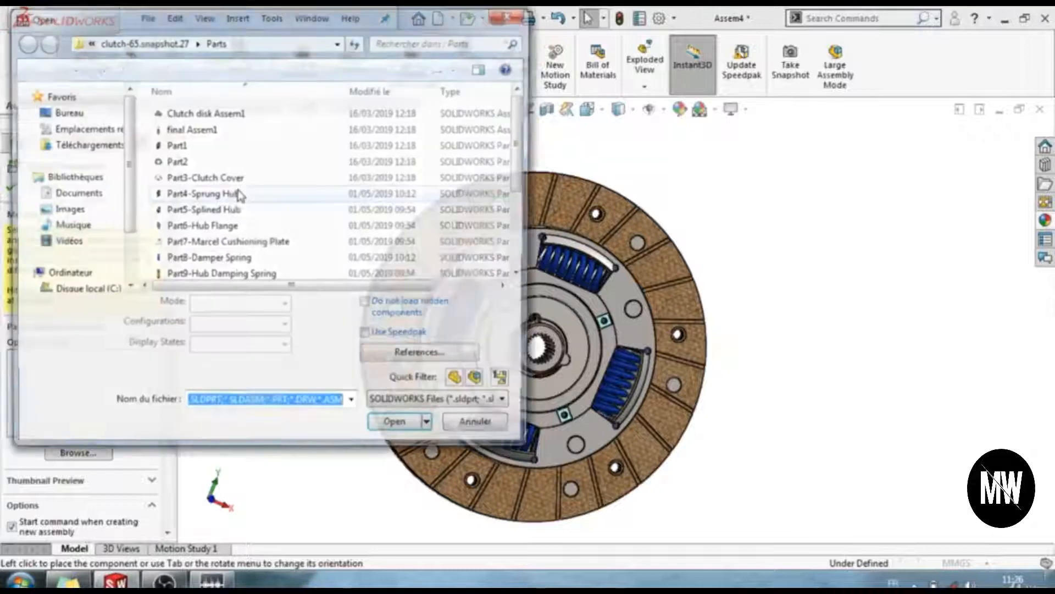
pyautogui.scroll(-1, 483, 173)
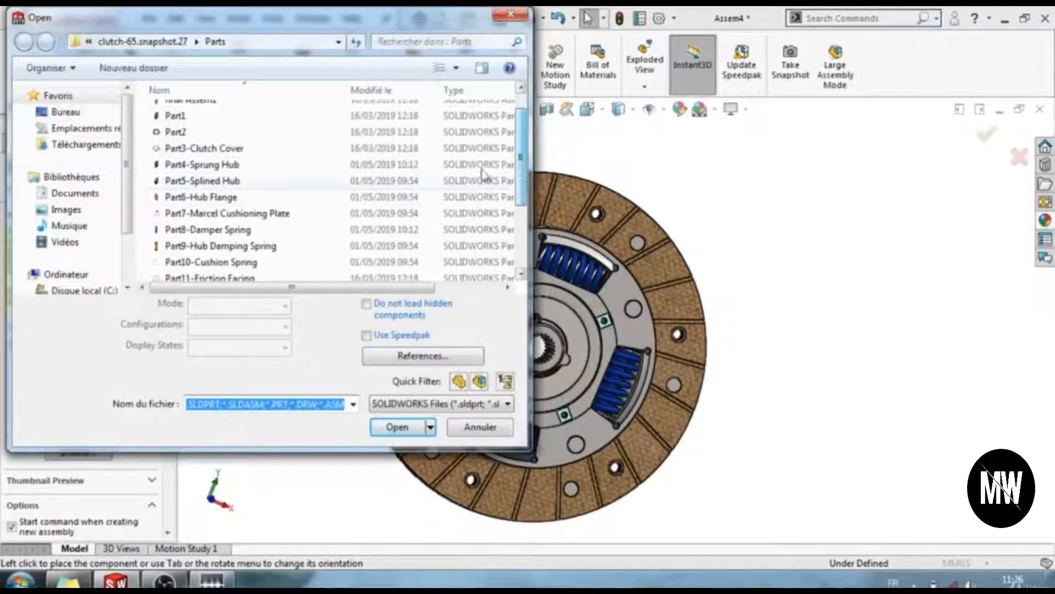
pyautogui.click(348, 198)
pyautogui.scroll(-2, 440, 265)
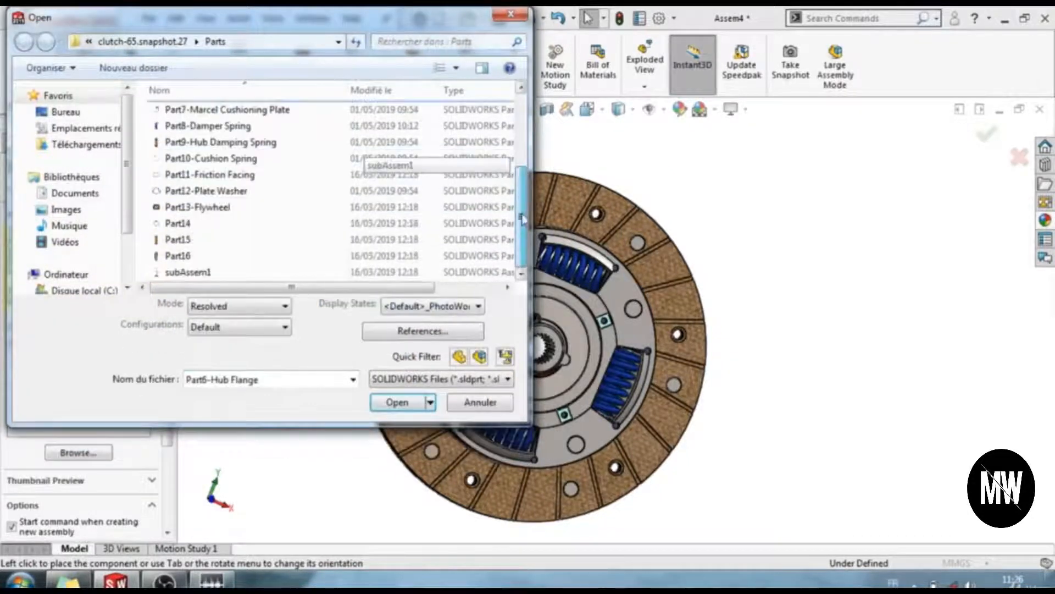
pyautogui.click(434, 257)
pyautogui.click(381, 404)
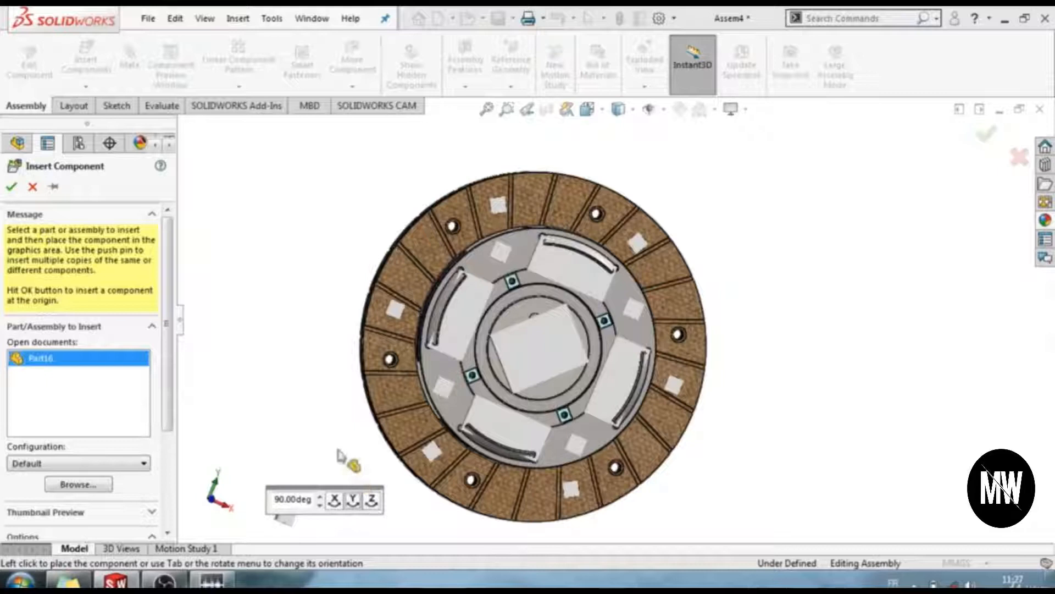
pyautogui.click(301, 373)
# Mate the new Part16's cylindrical shank concentric with the empty friction facing hole next to the first Part16 rivet
pyautogui.moveTo(297, 408); pyautogui.dragTo(412, 419, button='middle')
pyautogui.scroll(-6, 413, 420)
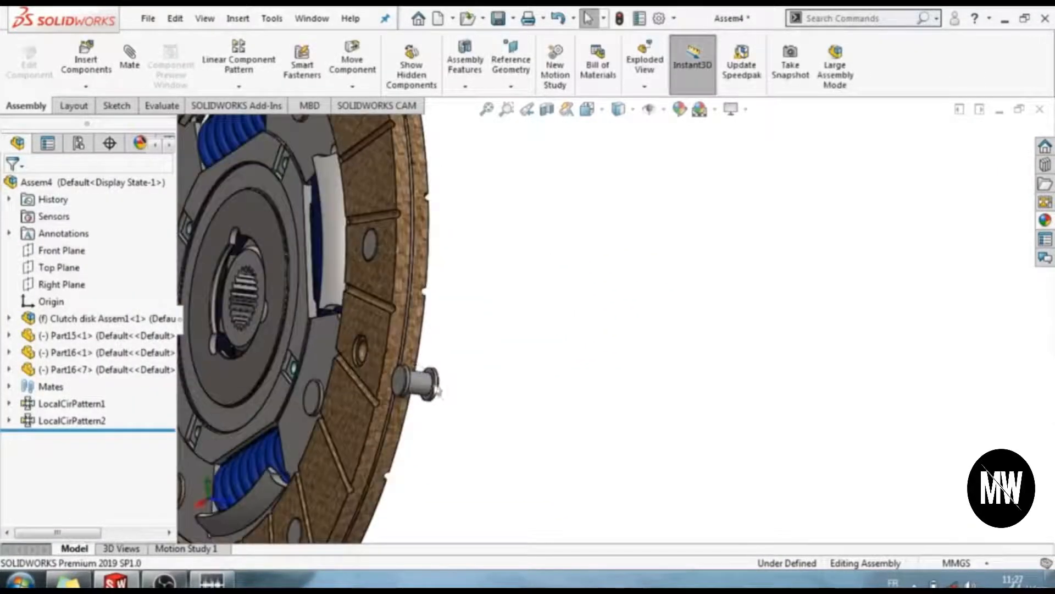
pyautogui.click(427, 388)
pyautogui.scroll(1, 400, 160)
pyautogui.moveTo(400, 160); pyautogui.dragTo(443, 124, button='middle')
pyautogui.scroll(-4, 425, 157)
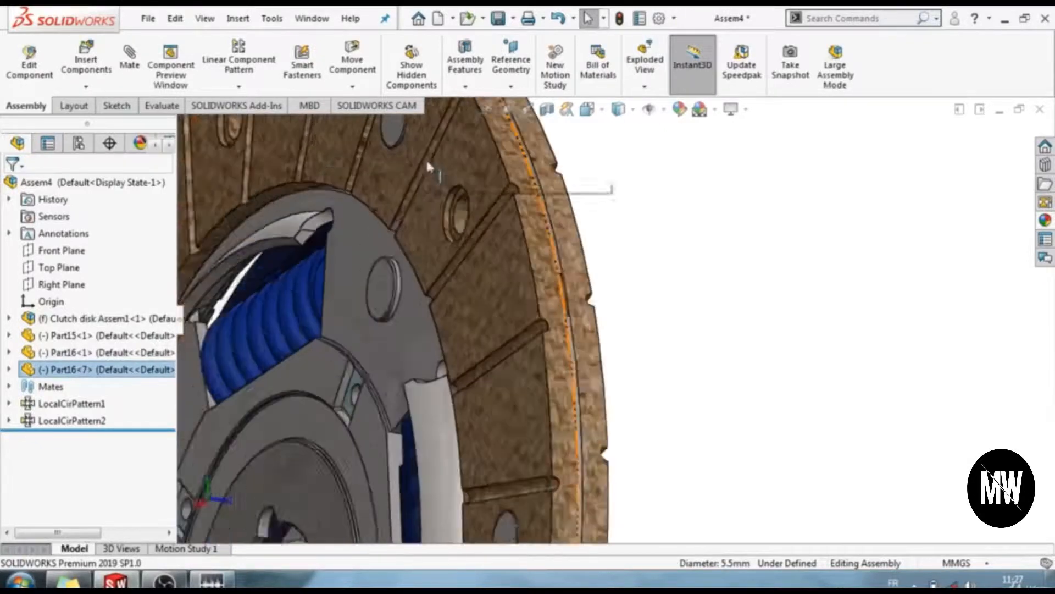
pyautogui.keyDown('ctrl'); pyautogui.click(482, 238); pyautogui.keyUp('ctrl')
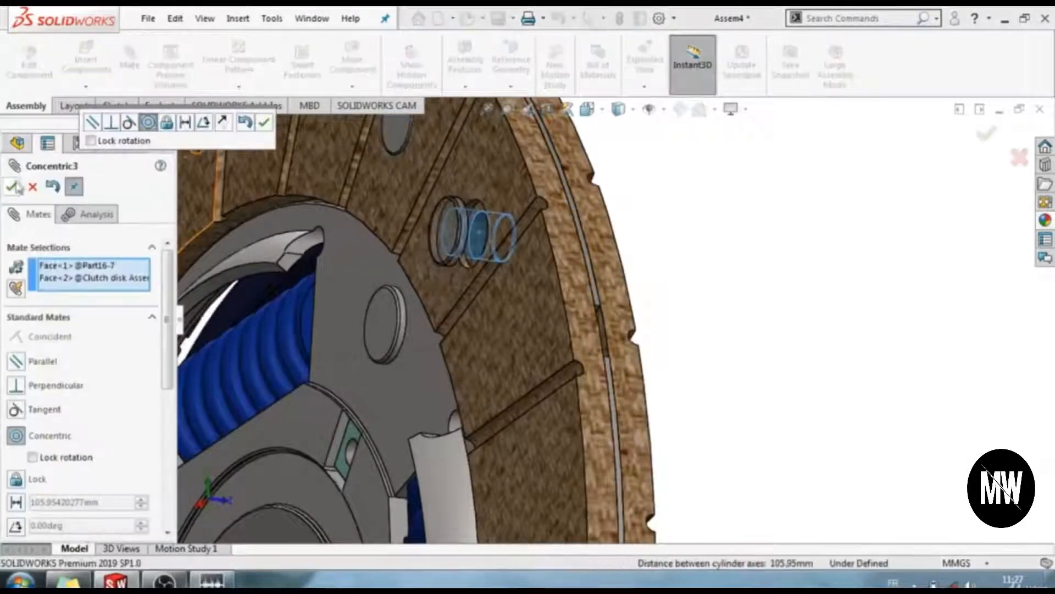
pyautogui.click(13, 187)
pyautogui.click(31, 187)
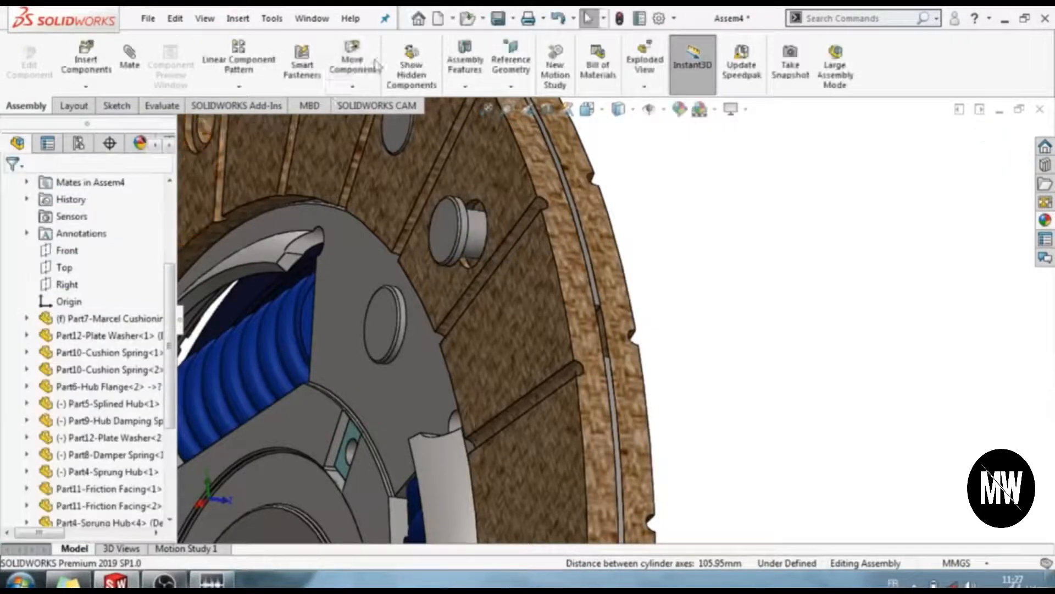
# Move the new Part16 along its axis, clear of the friction facing hole, to expose its mating faces
pyautogui.moveTo(427, 246); pyautogui.dragTo(757, 367)
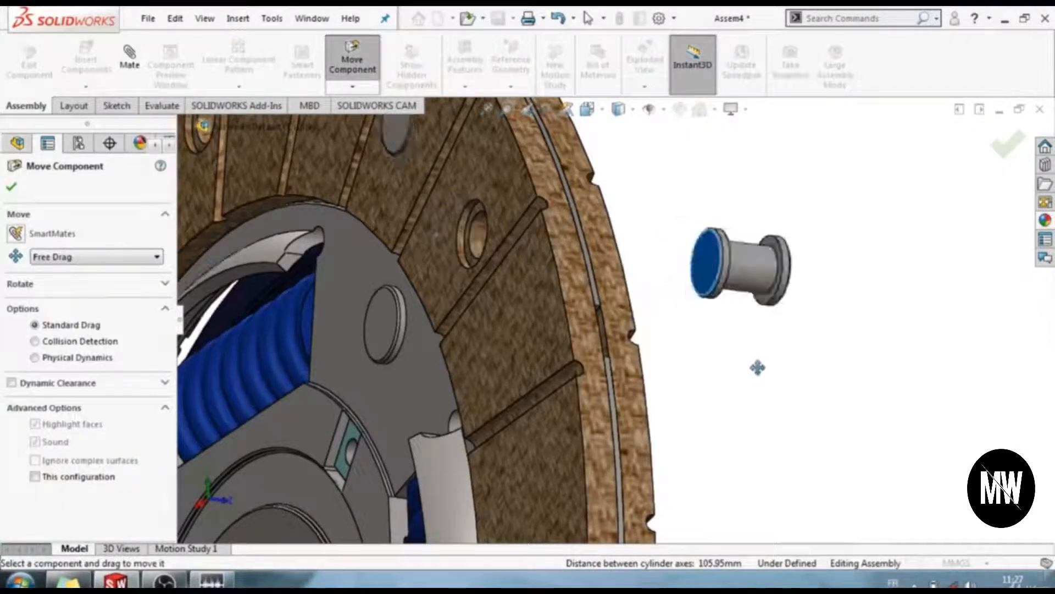
pyautogui.click(12, 187)
pyautogui.scroll(-3, 353, 201)
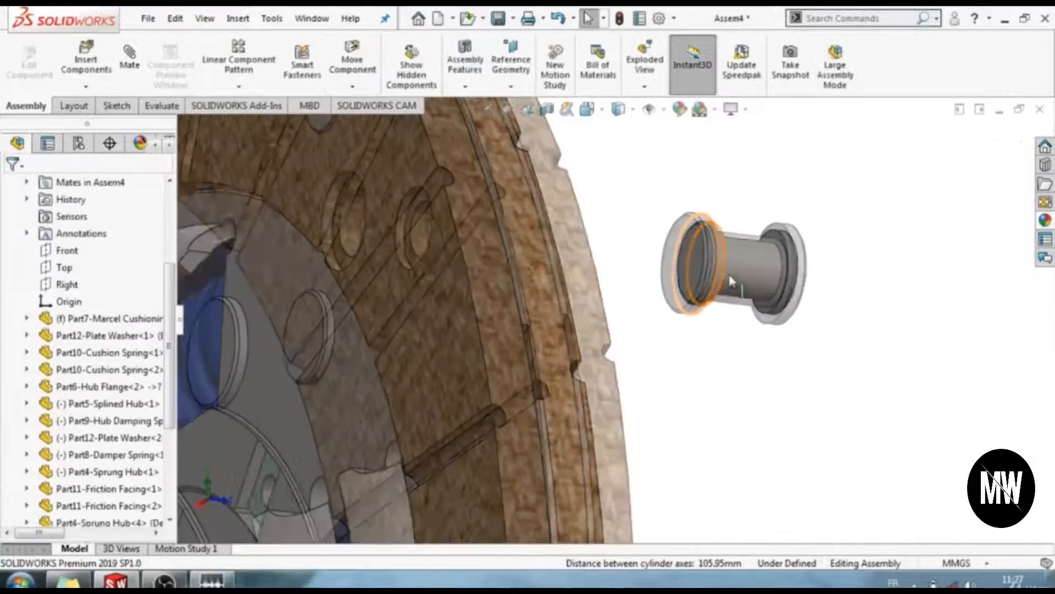
# Mate the inner face of the new Part16's head coincident with the counterbore face of its friction facing hole
pyautogui.click(349, 190)
pyautogui.moveTo(714, 225); pyautogui.dragTo(654, 211, button='middle')
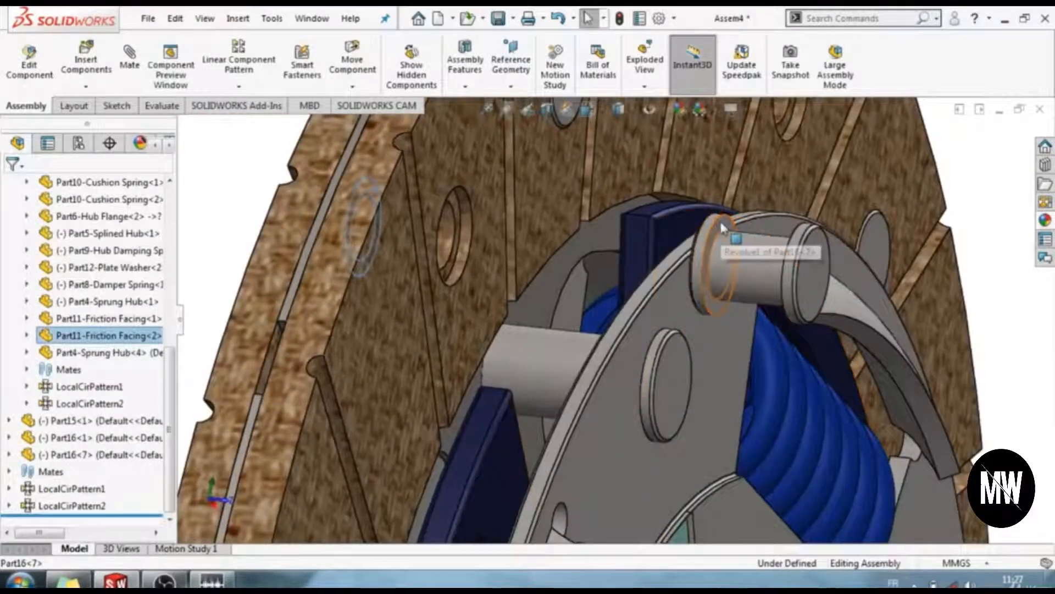
pyautogui.keyDown('ctrl'); pyautogui.click(721, 224); pyautogui.keyUp('ctrl')
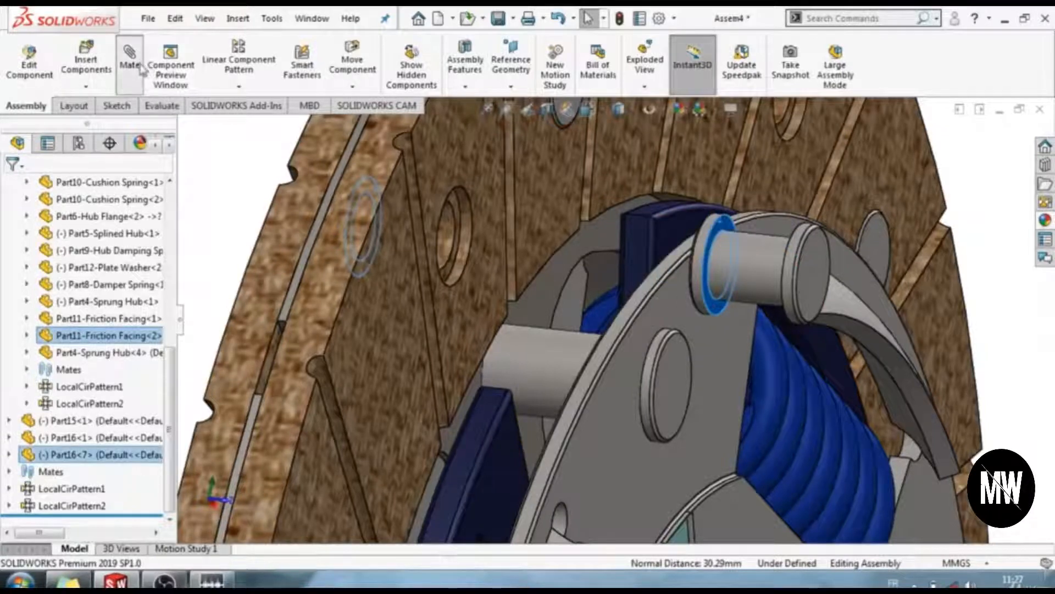
pyautogui.click(142, 68)
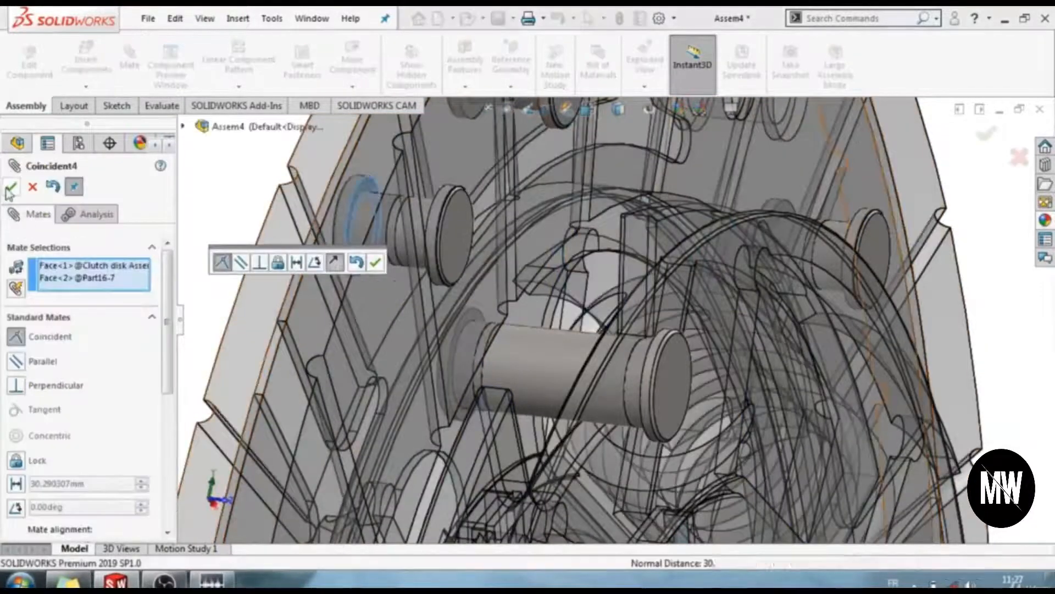
pyautogui.click(11, 188)
pyautogui.scroll(6, 820, 498)
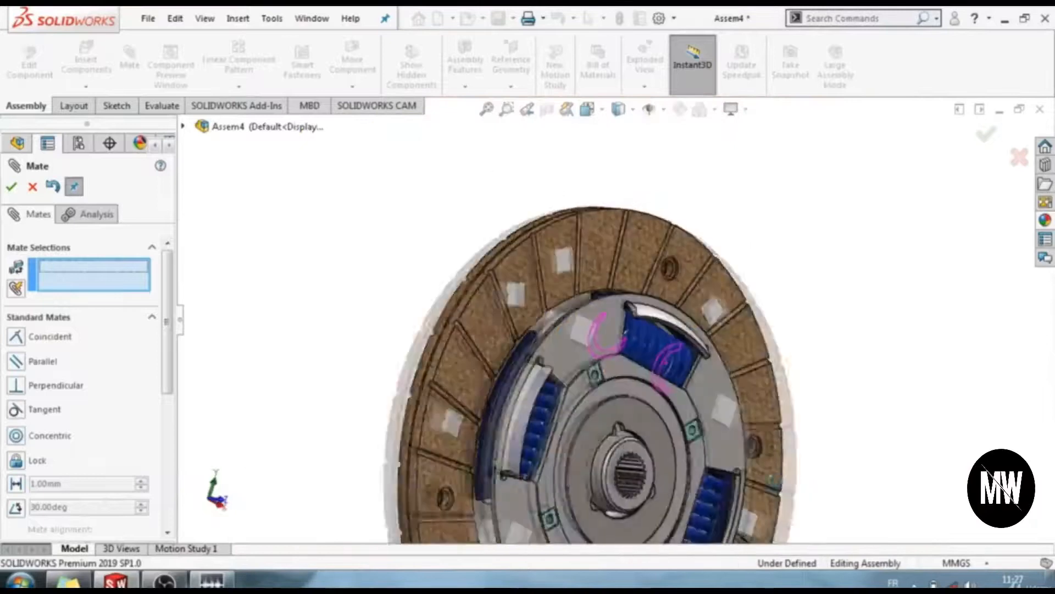
pyautogui.moveTo(290, 357); pyautogui.dragTo(258, 353, button='middle')
pyautogui.click(33, 187)
# Circular-pattern the second Part16 rivet into 6 equally spaced instances over 360° about the friction facing's outer edge
pyautogui.scroll(5, 9, 256)
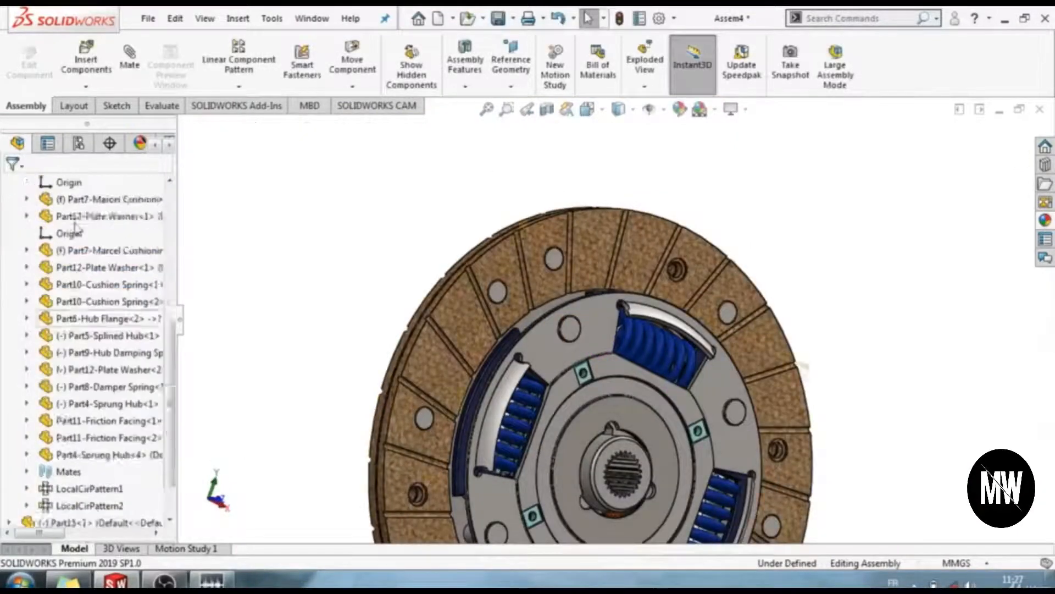
pyautogui.click(9, 251)
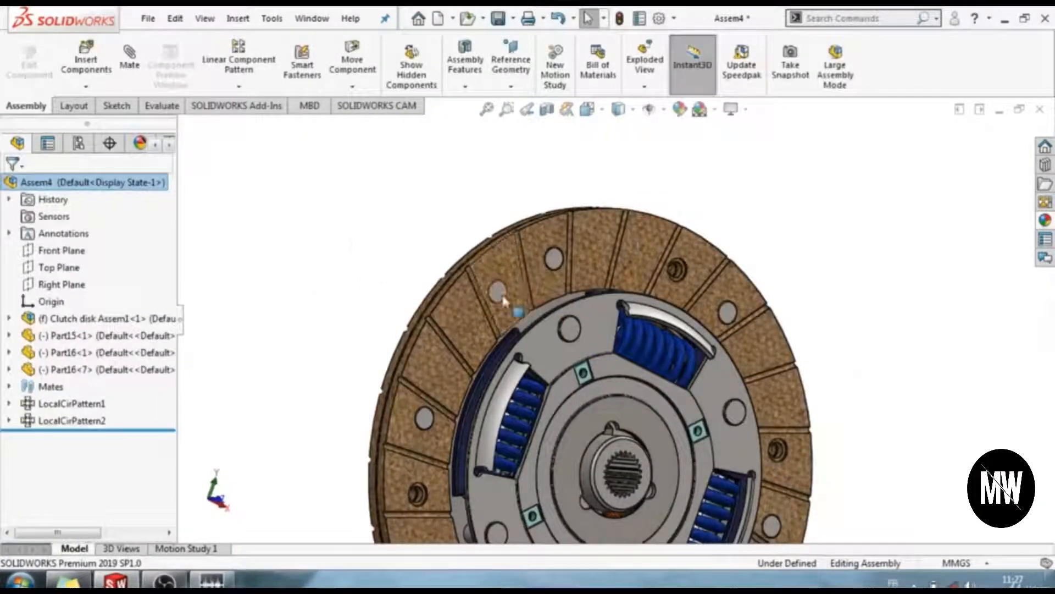
pyautogui.click(240, 86)
pyautogui.click(242, 127)
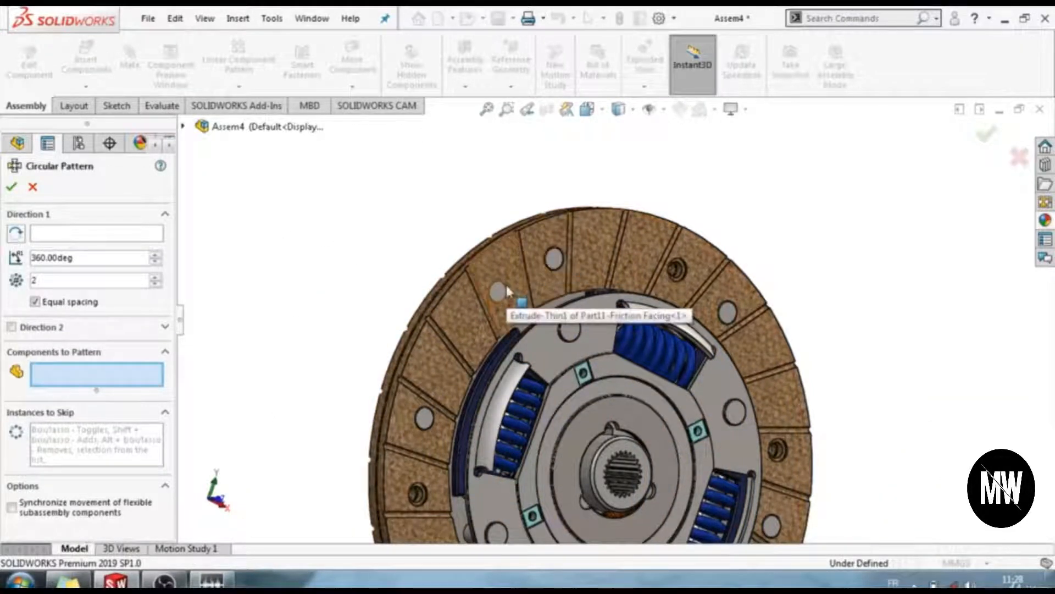
pyautogui.click(184, 127)
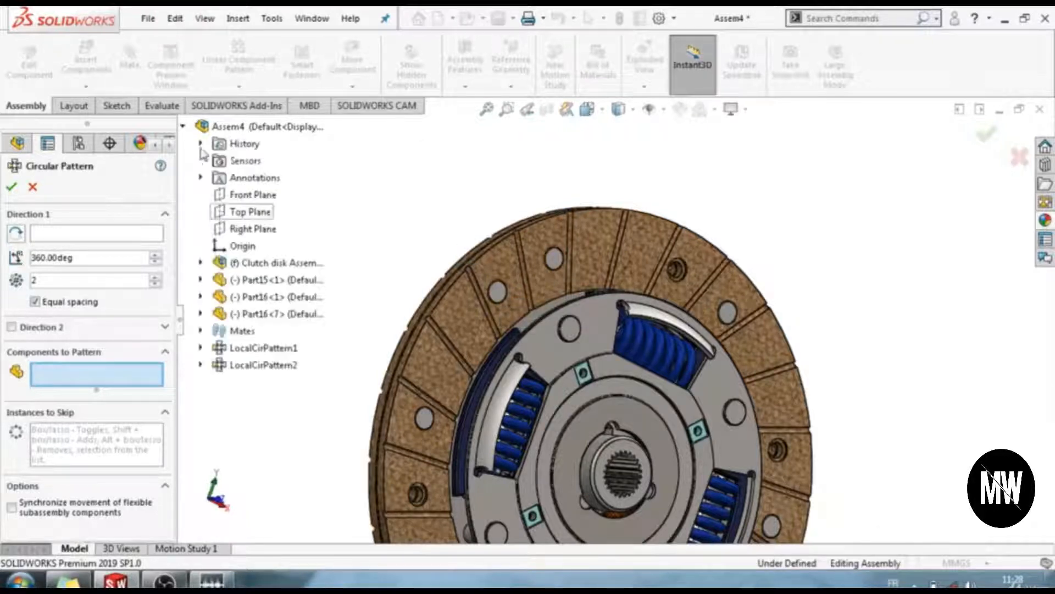
pyautogui.click(258, 314)
pyautogui.click(184, 126)
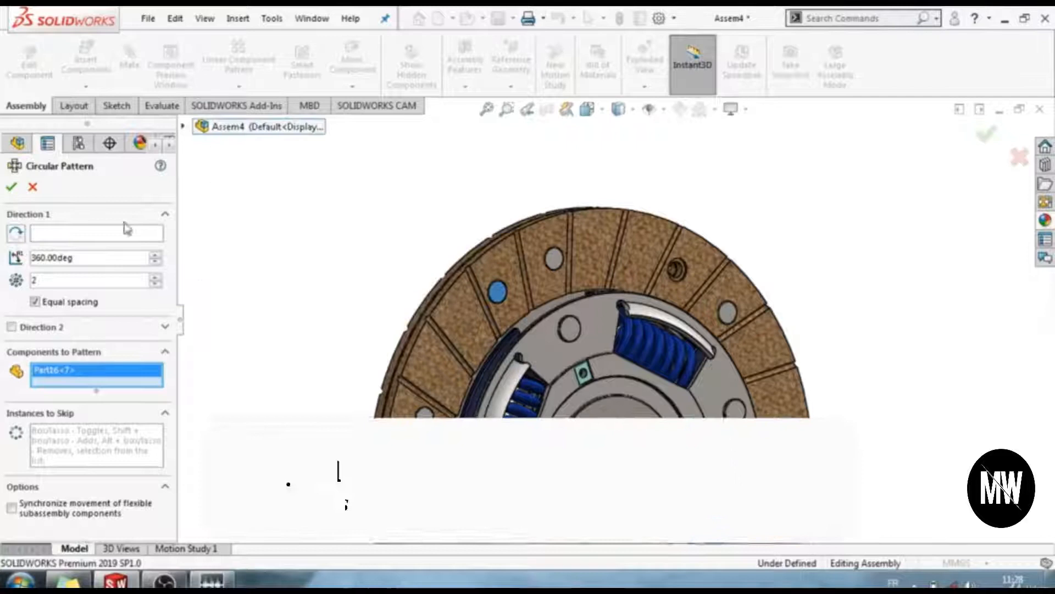
pyautogui.moveTo(47, 281); pyautogui.dragTo(3, 288)
pyautogui.write('6')
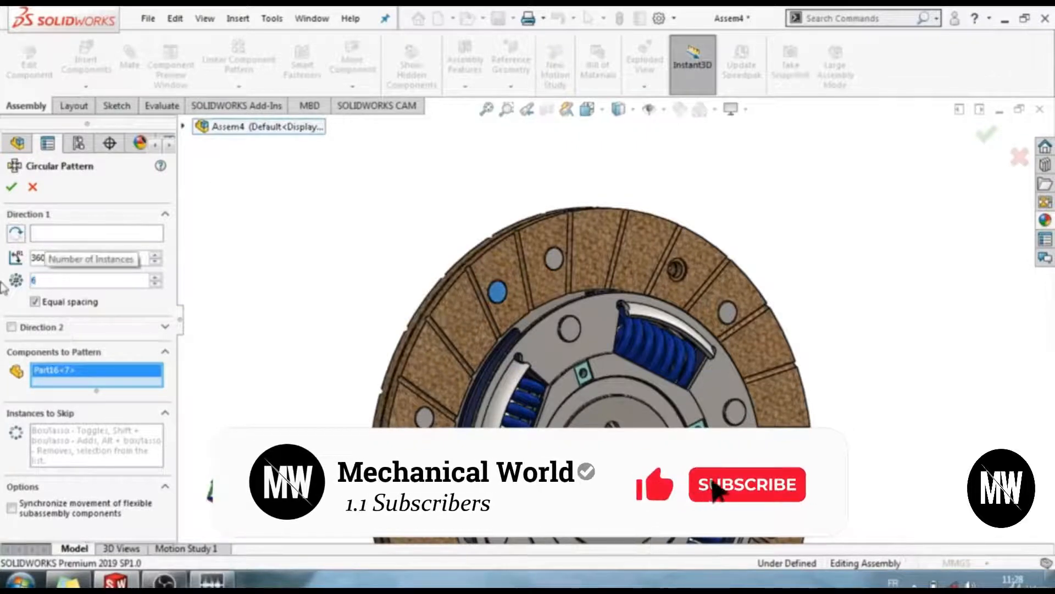
pyautogui.click(448, 291)
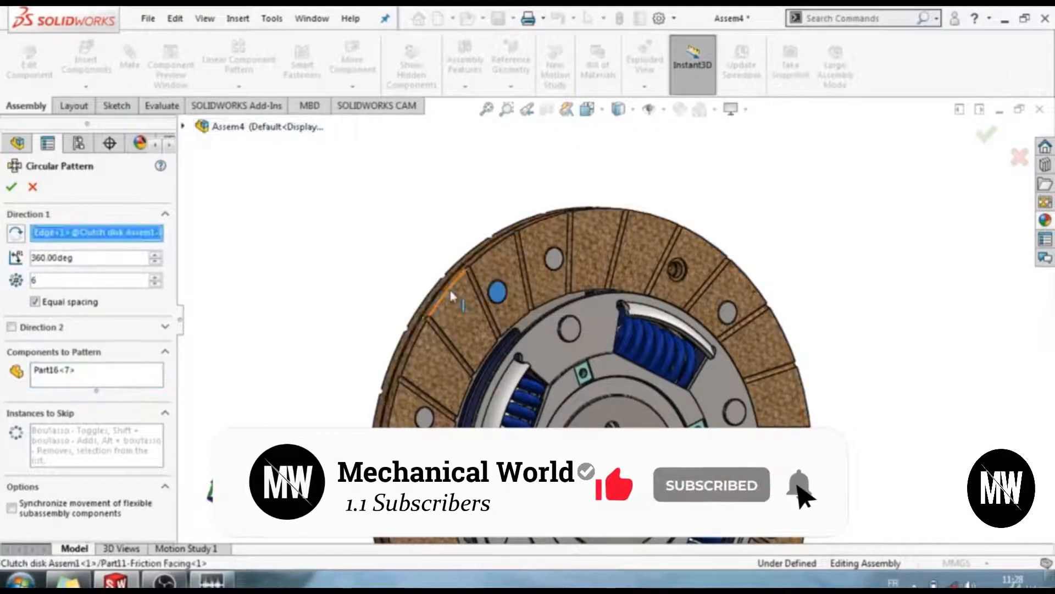
pyautogui.click(12, 188)
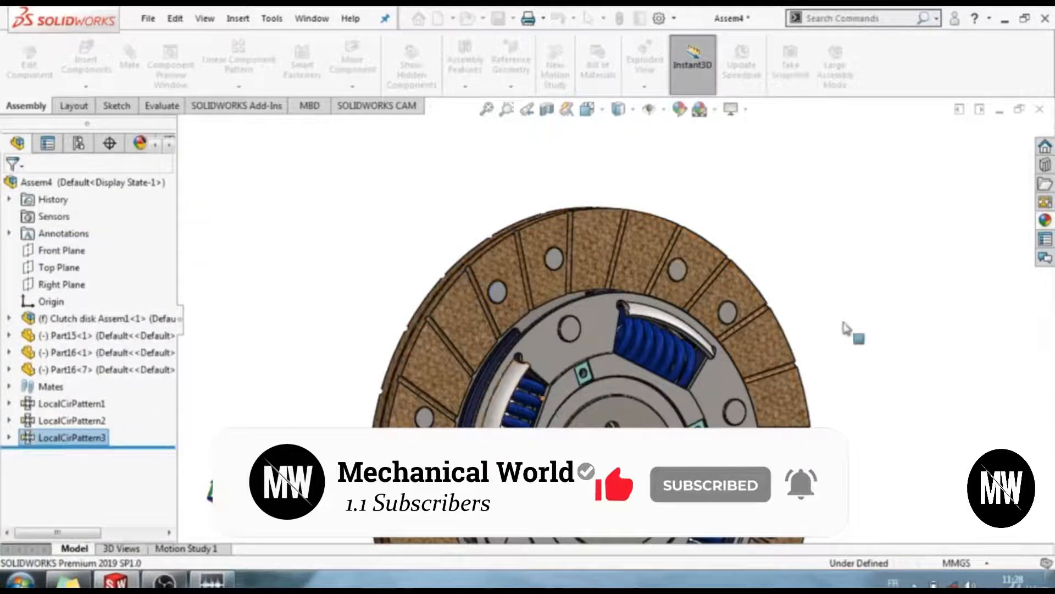
# Insert Part14 from the Parts folder, rotate it 90° about X and place it beside the clutch disk
pyautogui.scroll(6, 799, 417)
pyautogui.scroll(-5, 610, 382)
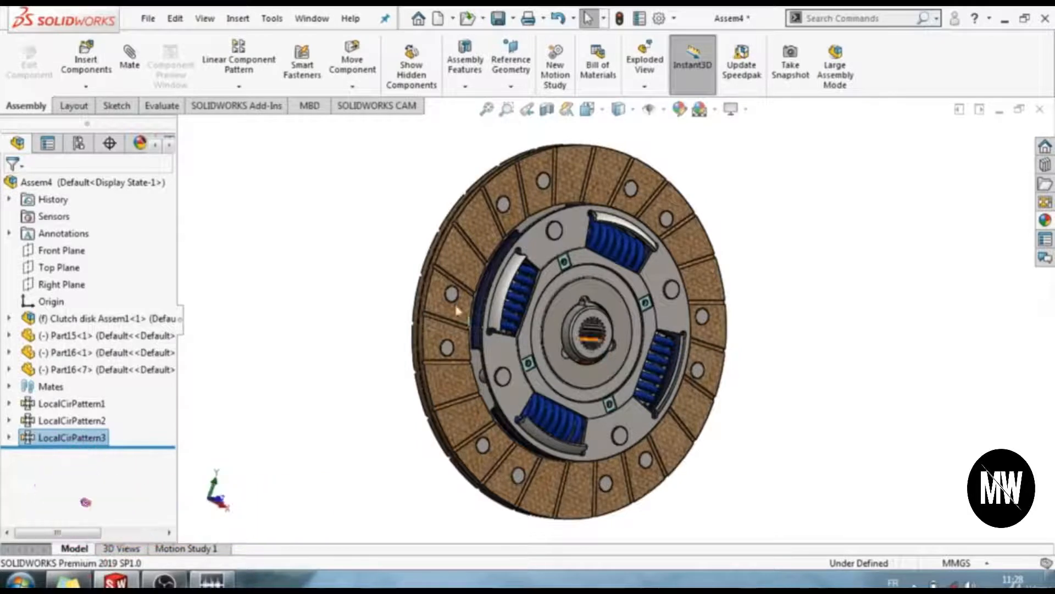
pyautogui.click(87, 81)
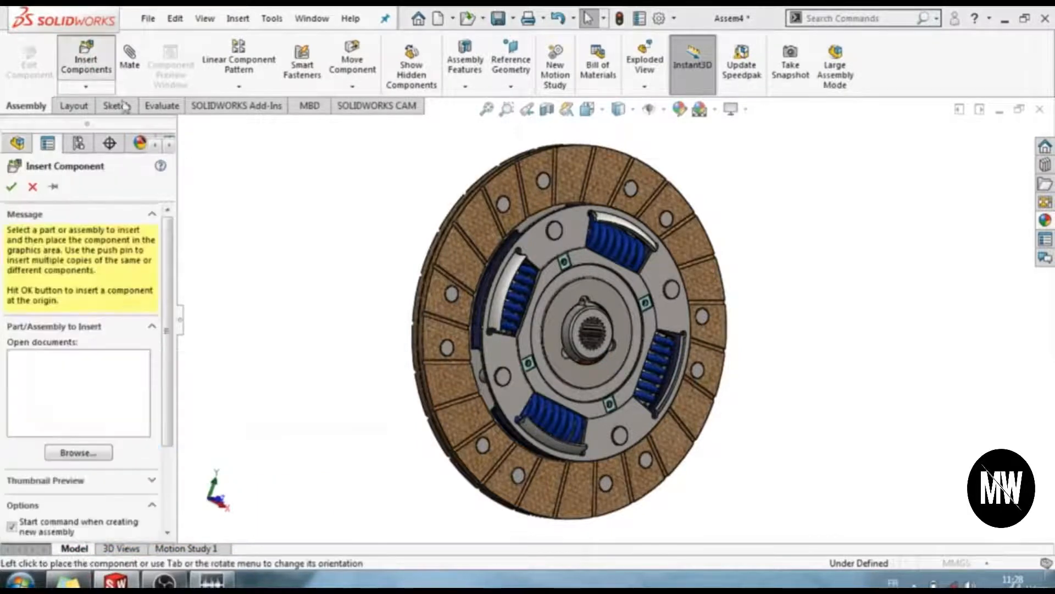
pyautogui.moveTo(521, 165); pyautogui.dragTo(519, 227)
pyautogui.click(179, 231)
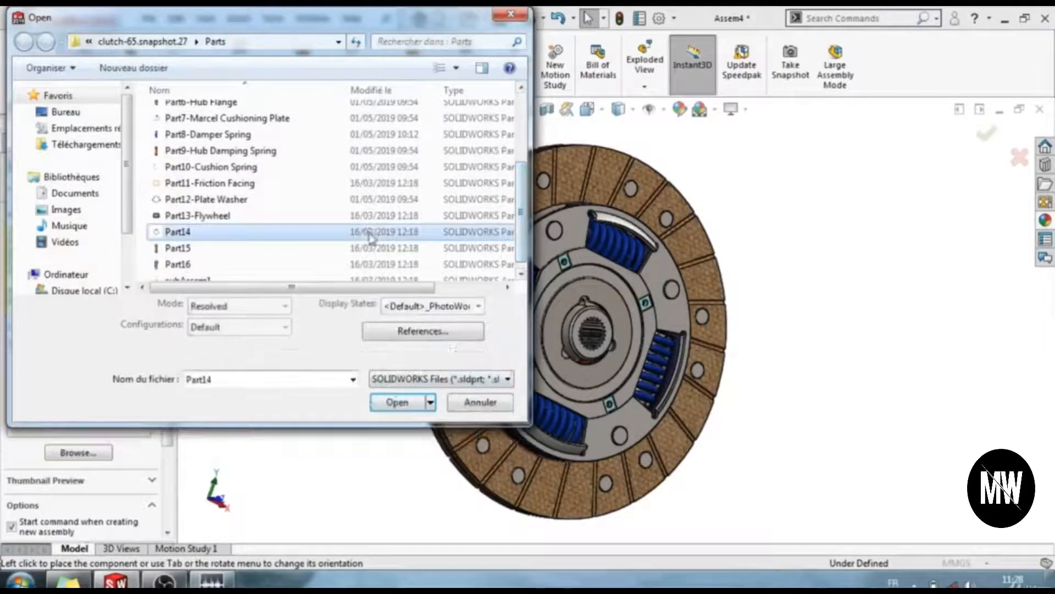
pyautogui.click(385, 400)
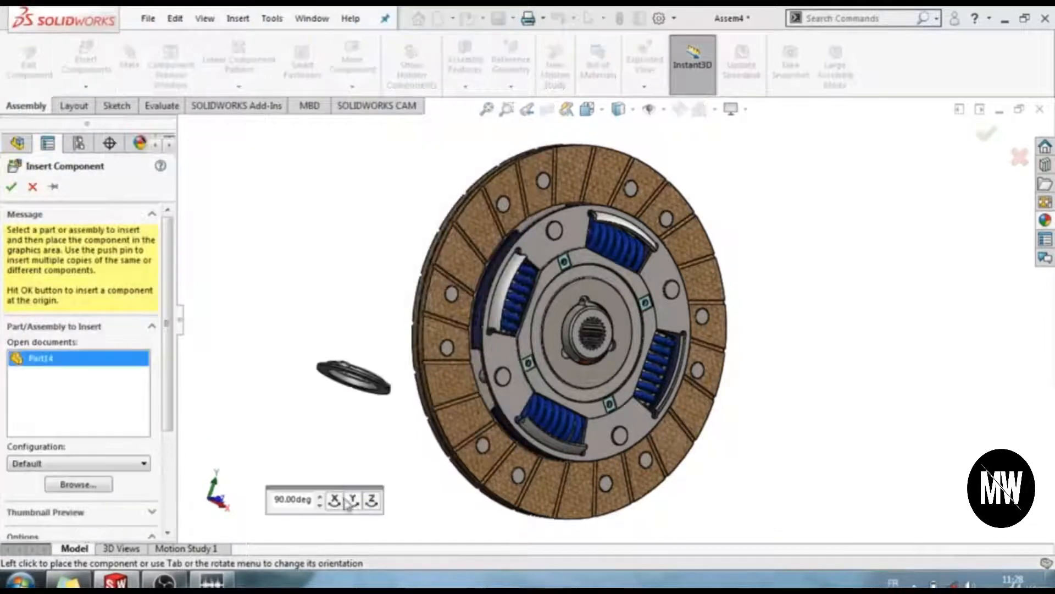
pyautogui.click(335, 500)
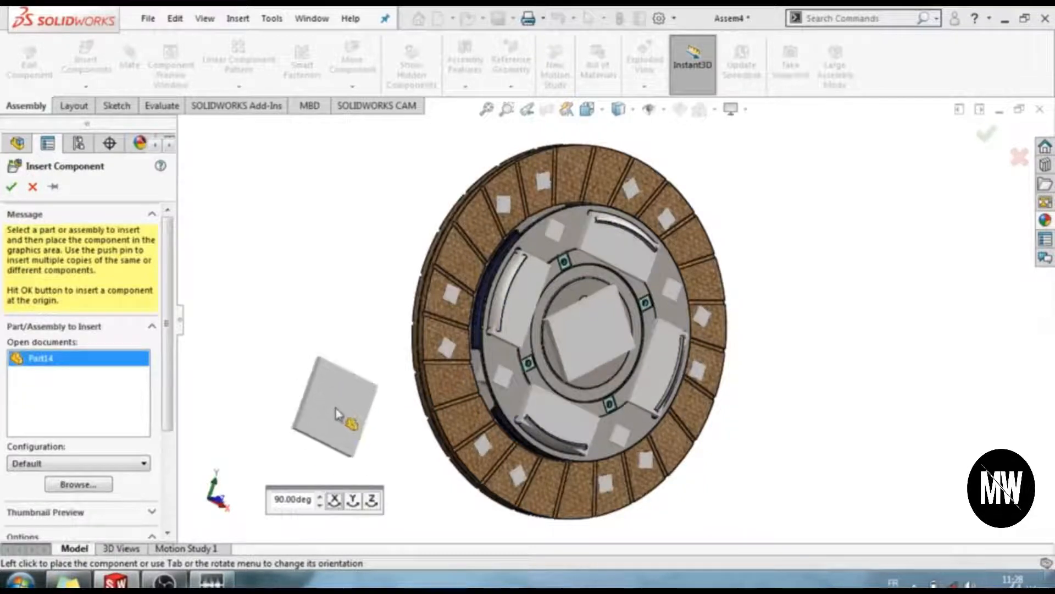
pyautogui.click(321, 368)
# Mate Part14's outer cylindrical face concentric with the central bore of the sprung hub
pyautogui.moveTo(325, 405); pyautogui.dragTo(402, 430, button='middle')
pyautogui.scroll(-5, 346, 362)
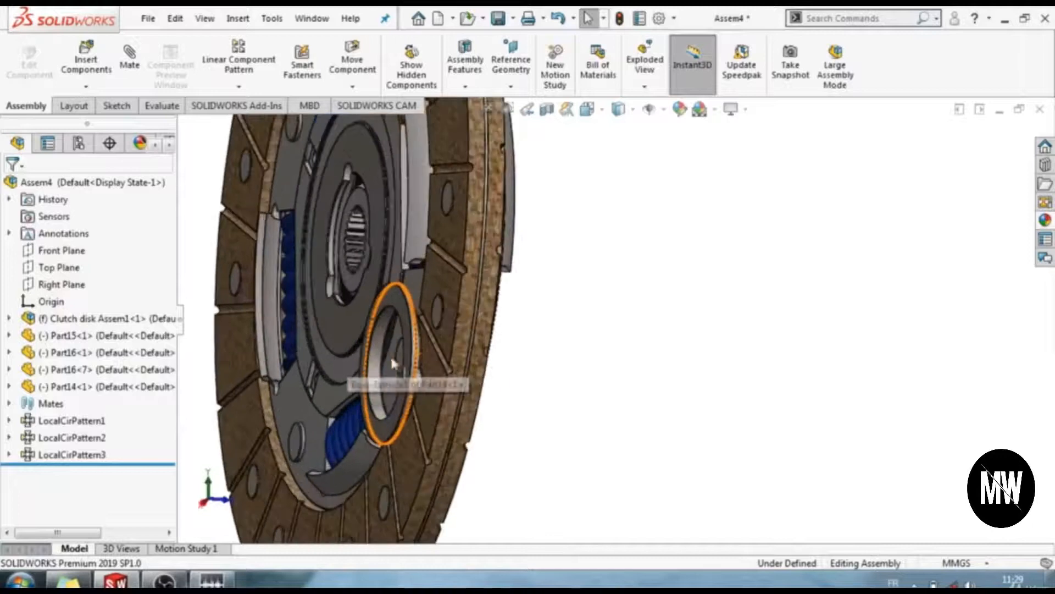
pyautogui.moveTo(559, 378); pyautogui.dragTo(504, 374, button='middle')
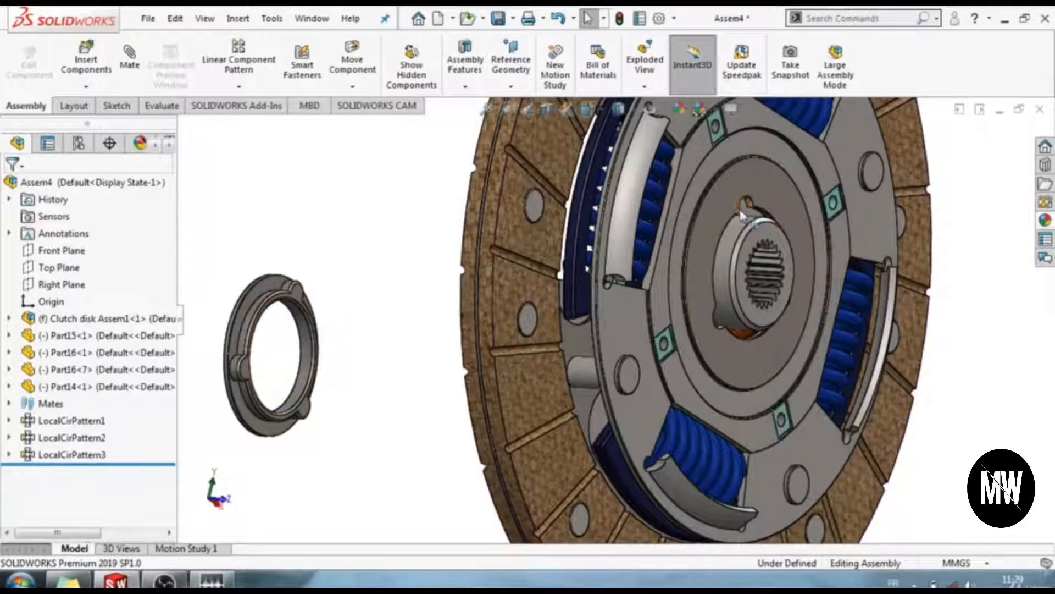
pyautogui.moveTo(436, 327); pyautogui.dragTo(523, 351, button='middle')
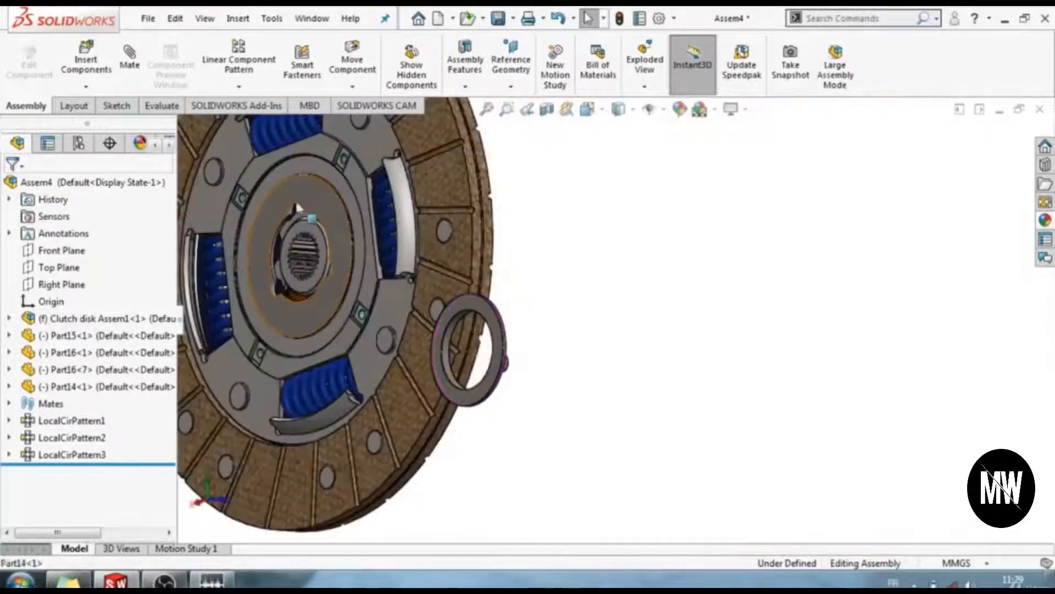
pyautogui.keyDown('ctrl'); pyautogui.moveTo(533, 259); pyautogui.dragTo(735, 297, button='middle'); pyautogui.keyUp('ctrl')
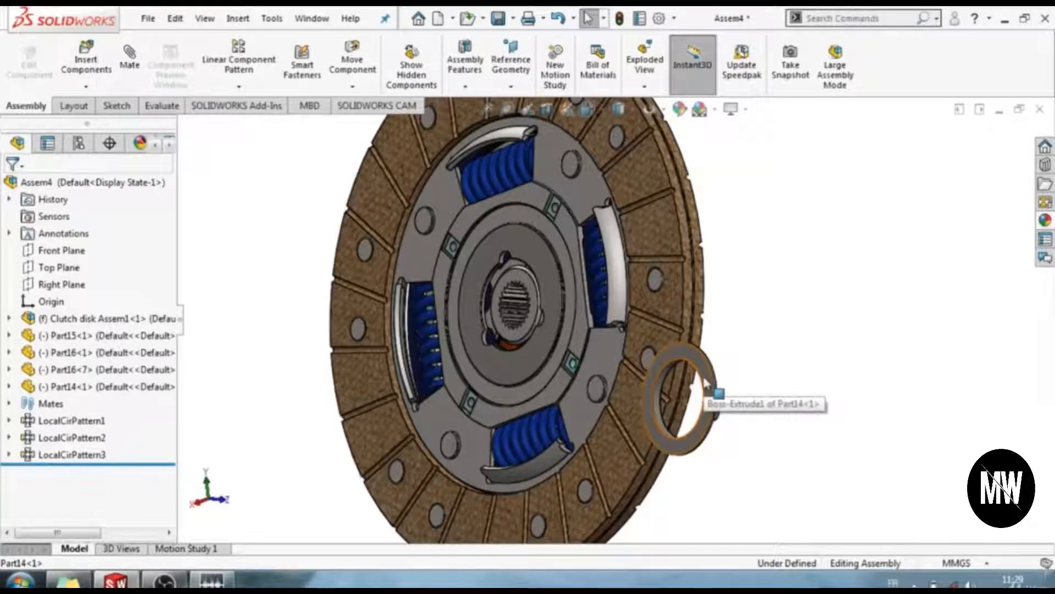
pyautogui.scroll(-3, 705, 383)
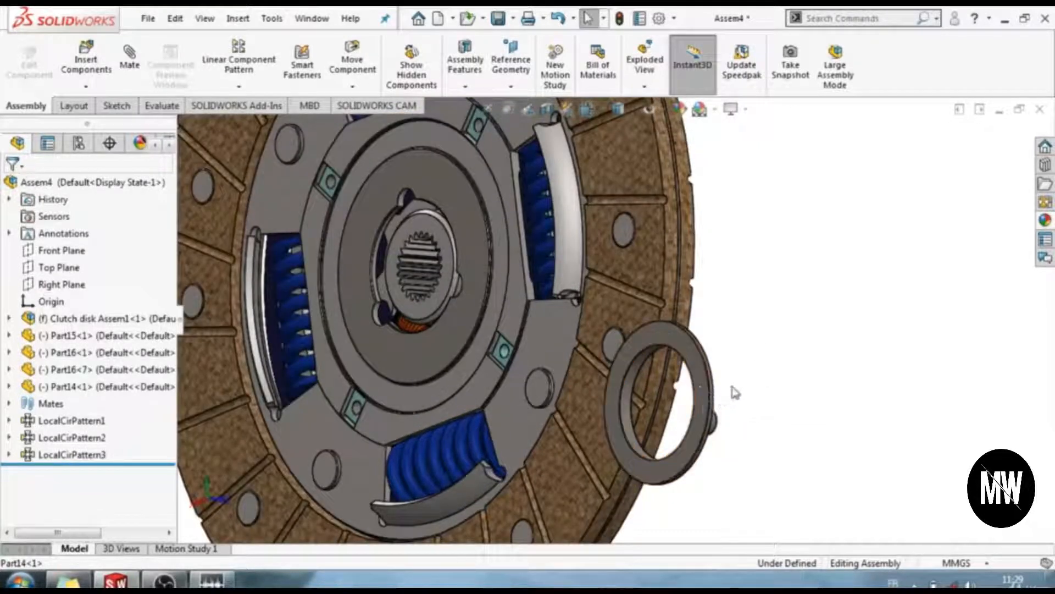
pyautogui.moveTo(716, 386); pyautogui.dragTo(734, 391, button='middle')
pyautogui.scroll(-3, 715, 369)
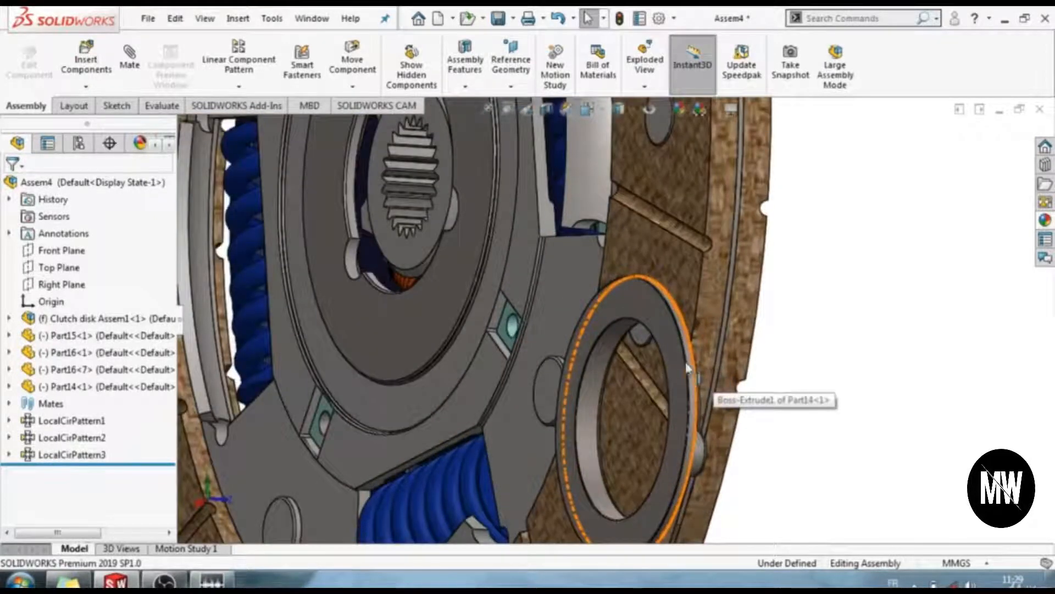
pyautogui.click(692, 368)
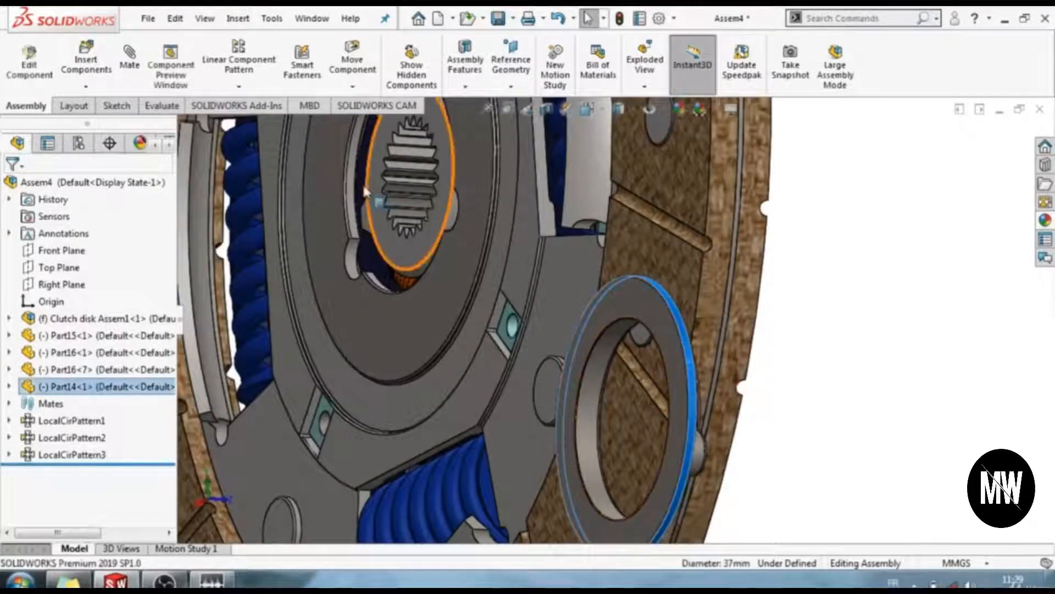
pyautogui.keyDown('ctrl'); pyautogui.click(353, 181); pyautogui.keyUp('ctrl')
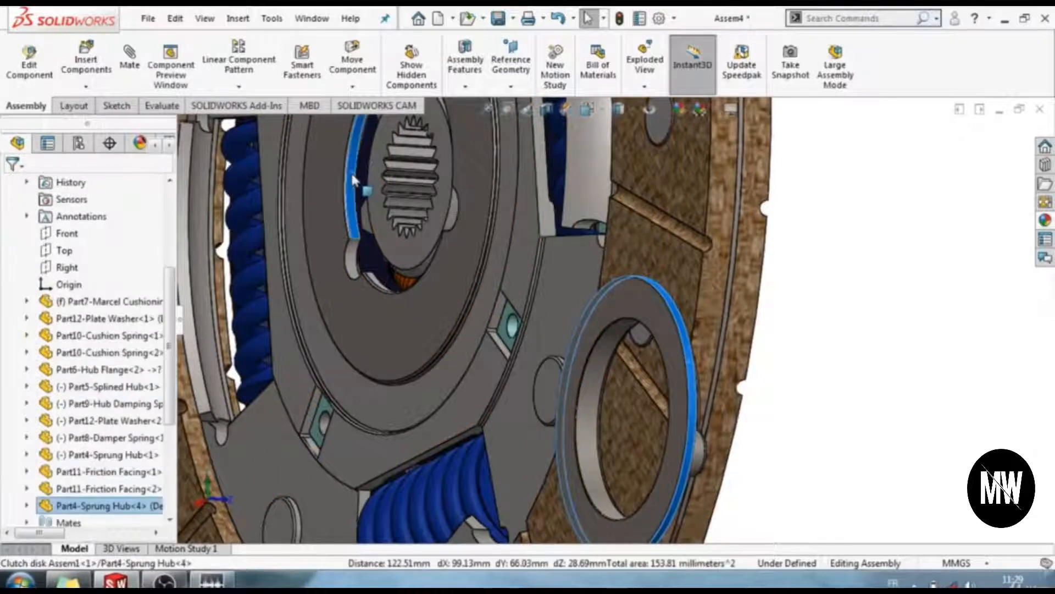
pyautogui.scroll(4, 362, 164)
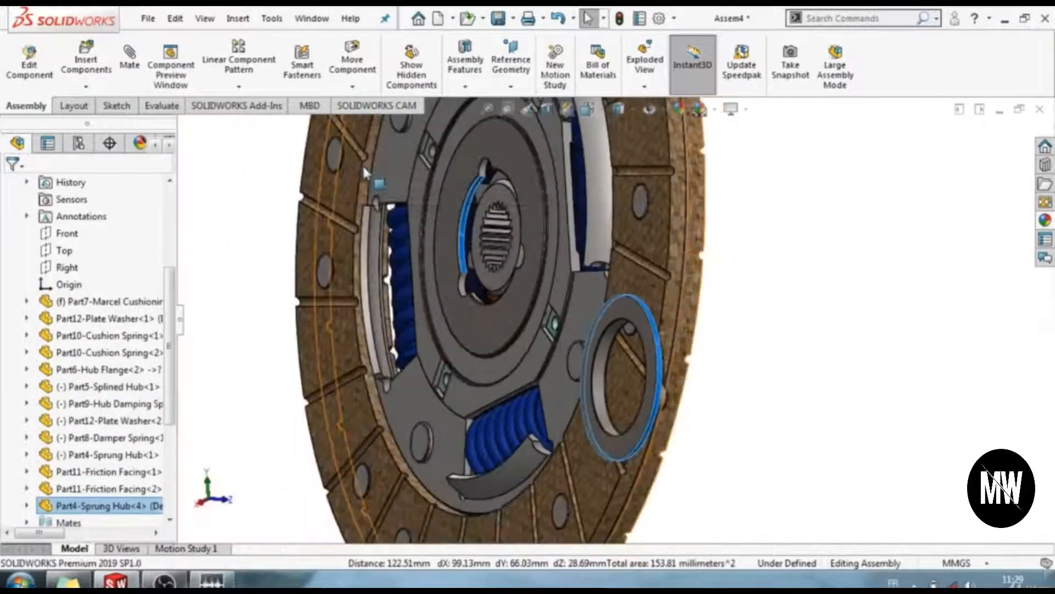
pyautogui.scroll(-4, 477, 194)
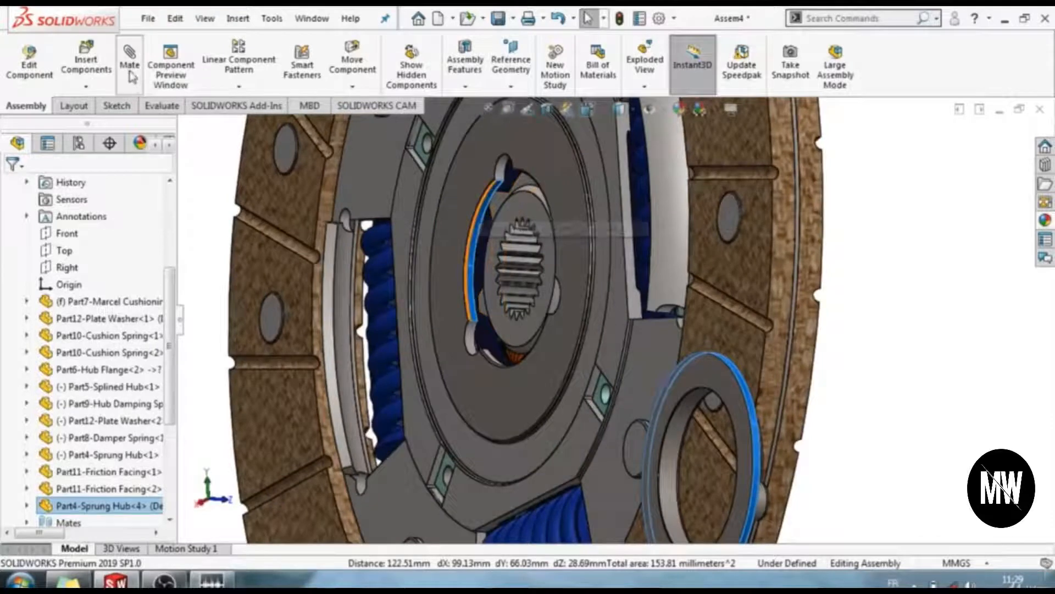
pyautogui.click(132, 77)
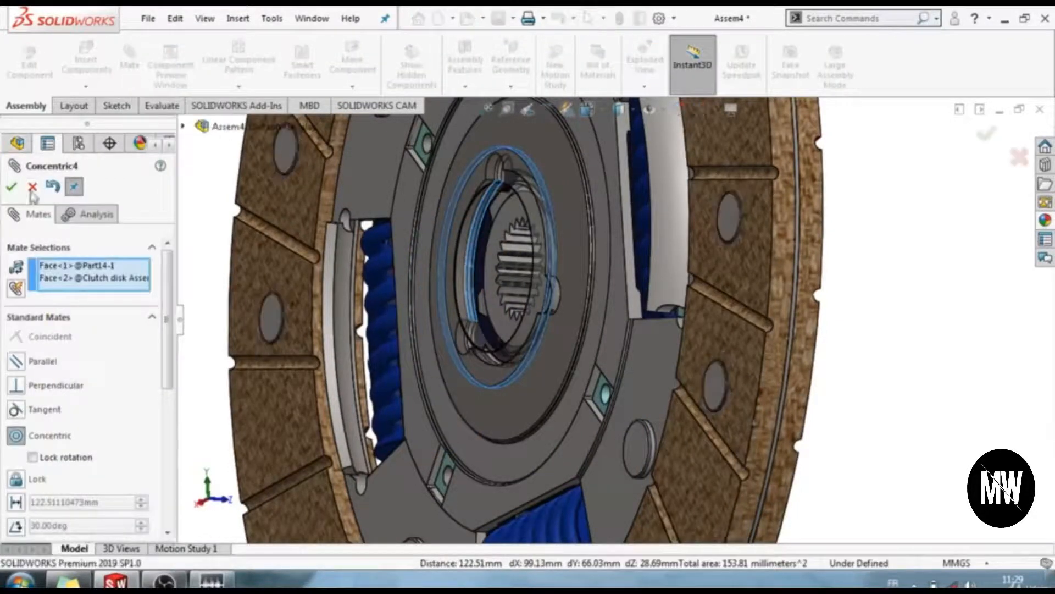
pyautogui.click(33, 187)
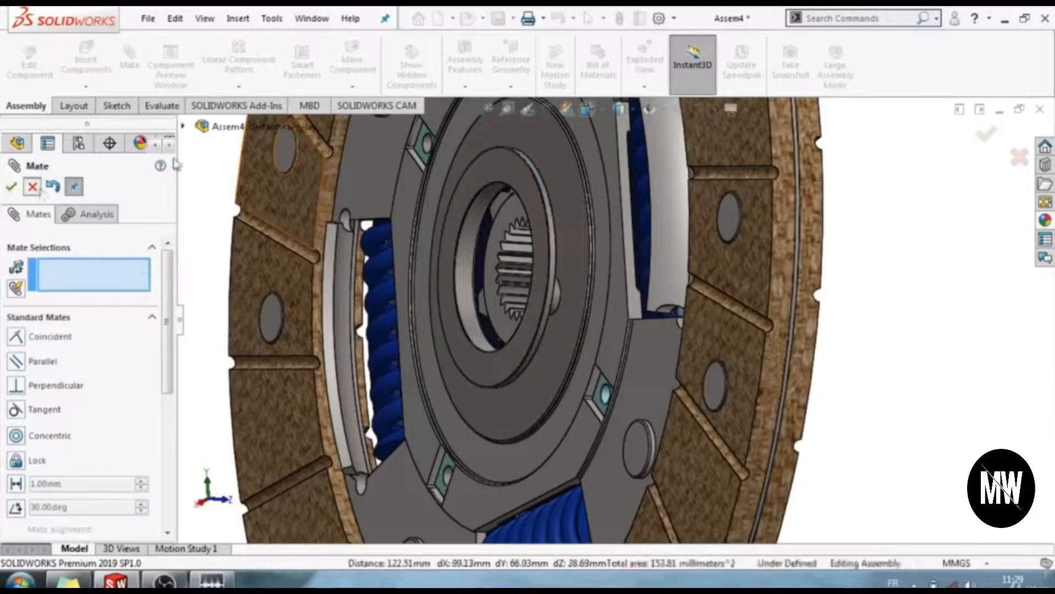
pyautogui.click(33, 187)
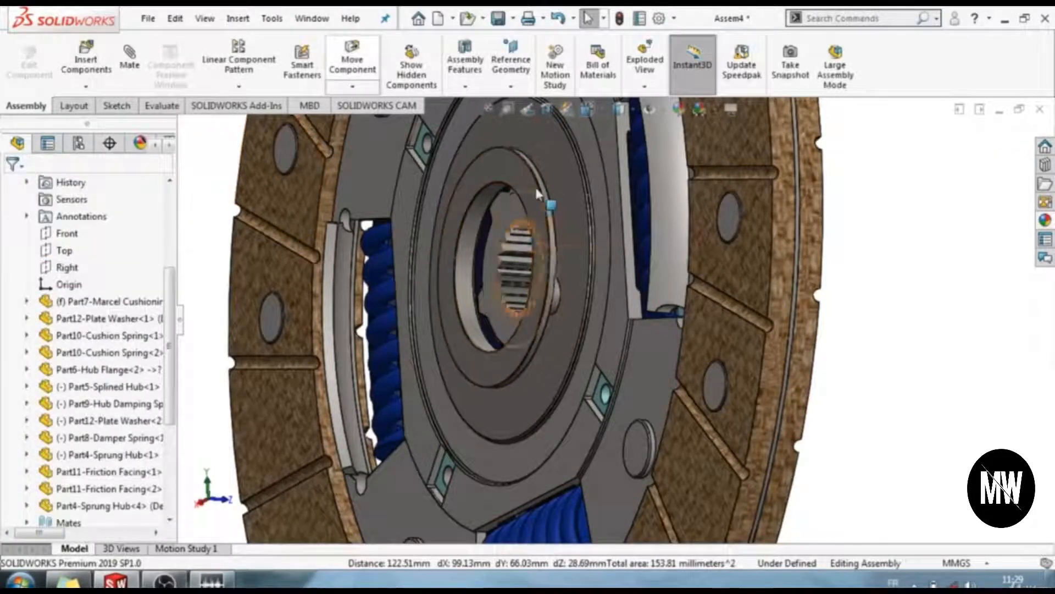
# Pull Part14 out along its axis and mate its rounded lug face concentric with the matching notch in the sprung hub
pyautogui.click(352, 61)
pyautogui.moveTo(521, 166); pyautogui.dragTo(420, 160)
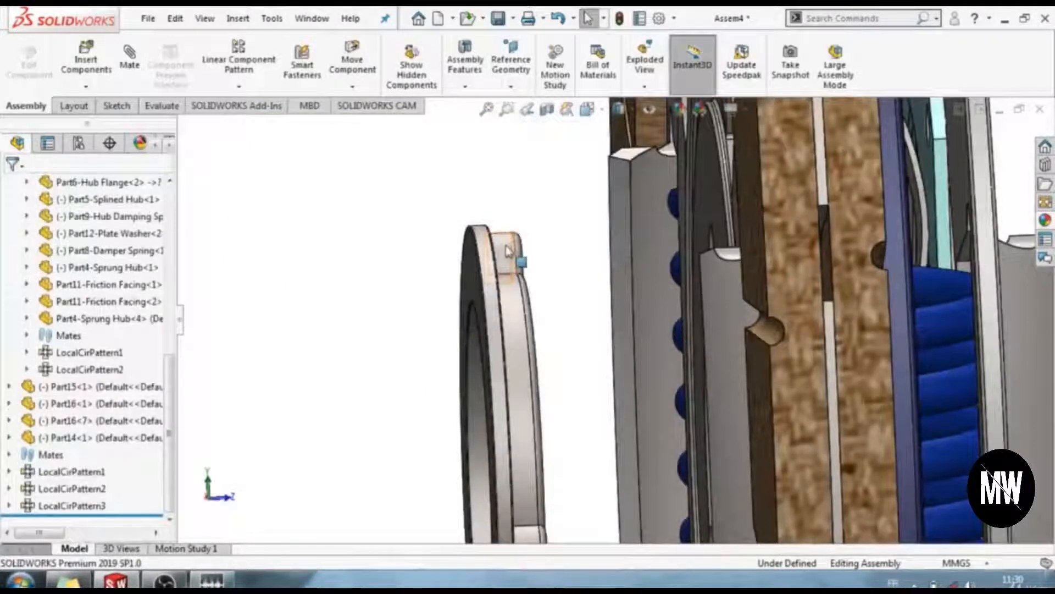
pyautogui.click(507, 251)
pyautogui.moveTo(582, 271); pyautogui.dragTo(893, 322, button='middle')
pyautogui.scroll(-2, 894, 318)
pyautogui.scroll(2, 1028, 321)
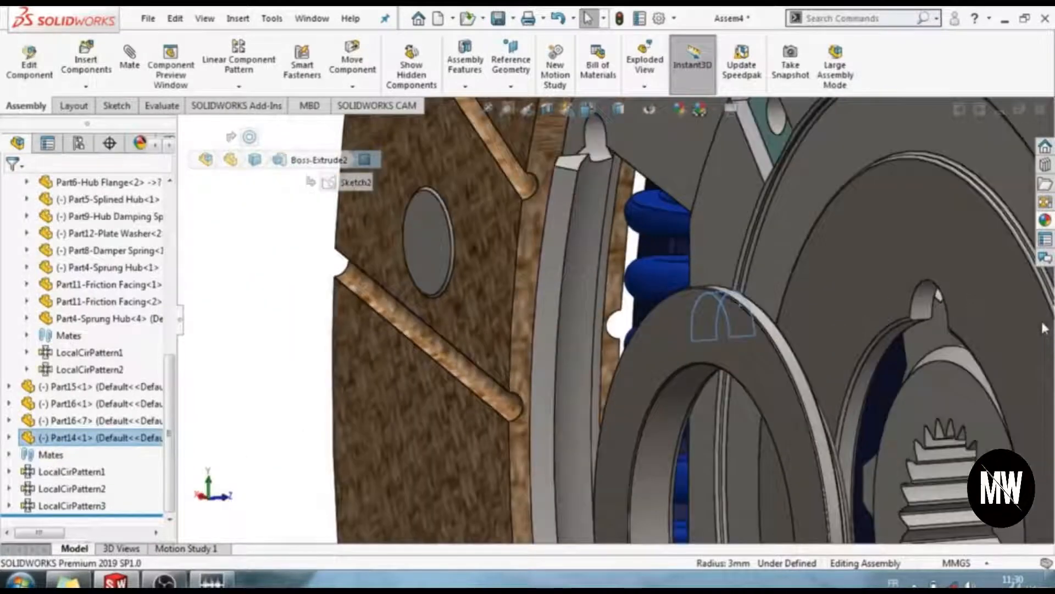
pyautogui.scroll(-2, 1033, 321)
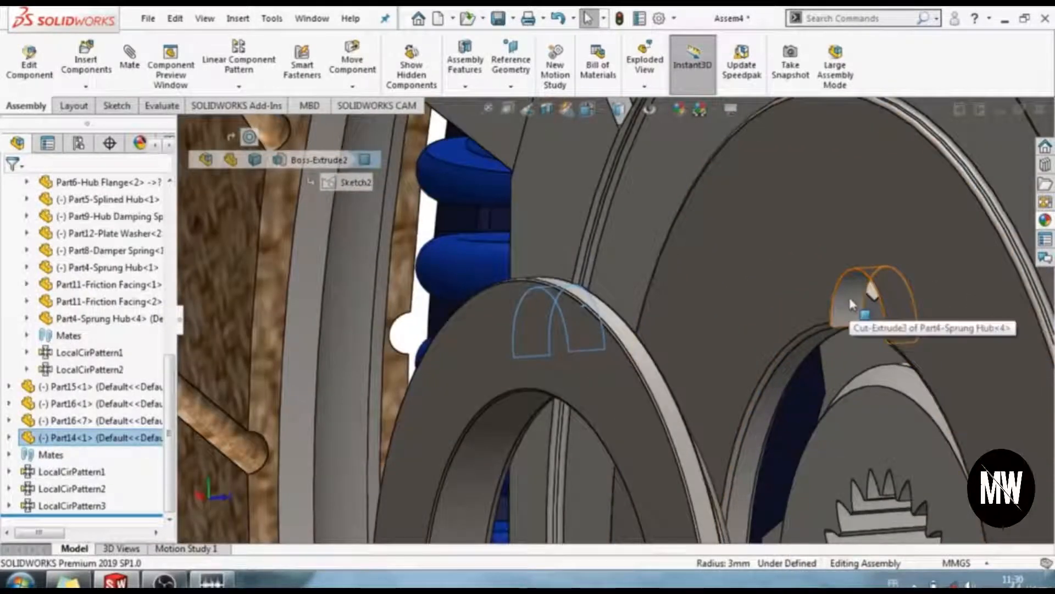
pyautogui.click(851, 304)
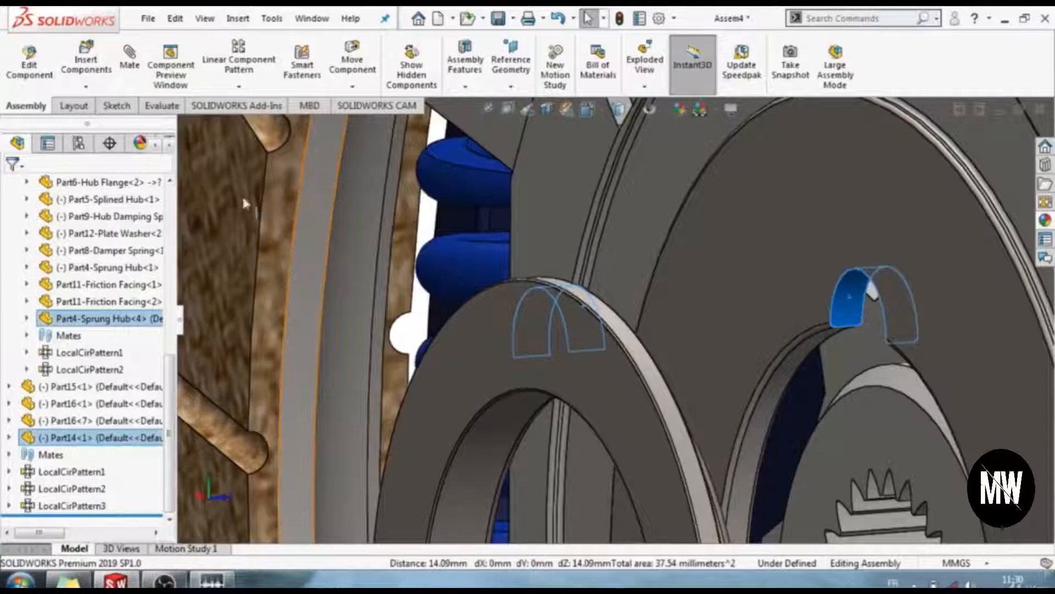
pyautogui.click(131, 63)
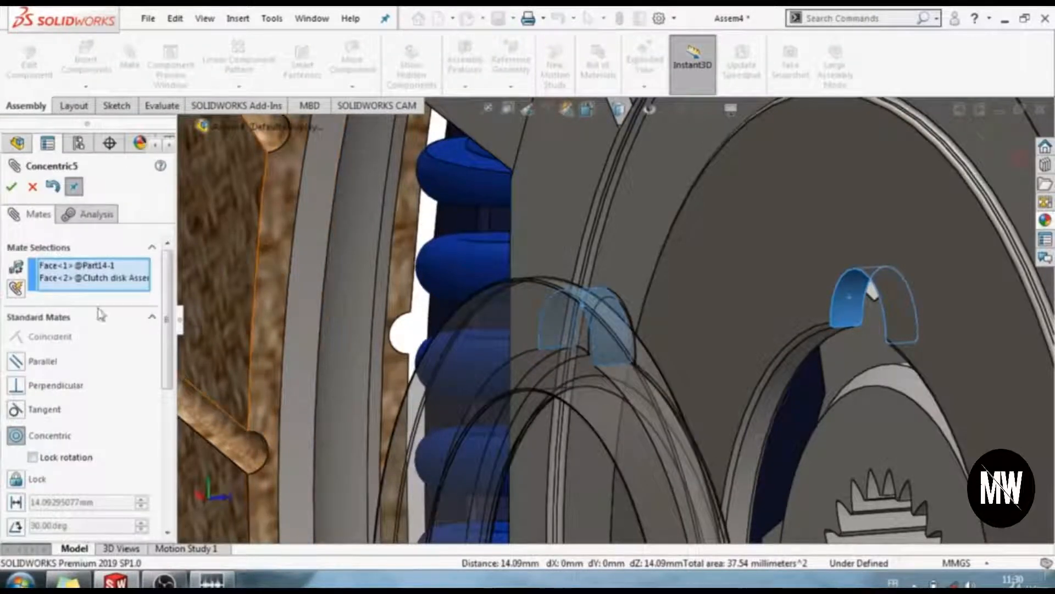
pyautogui.click(12, 187)
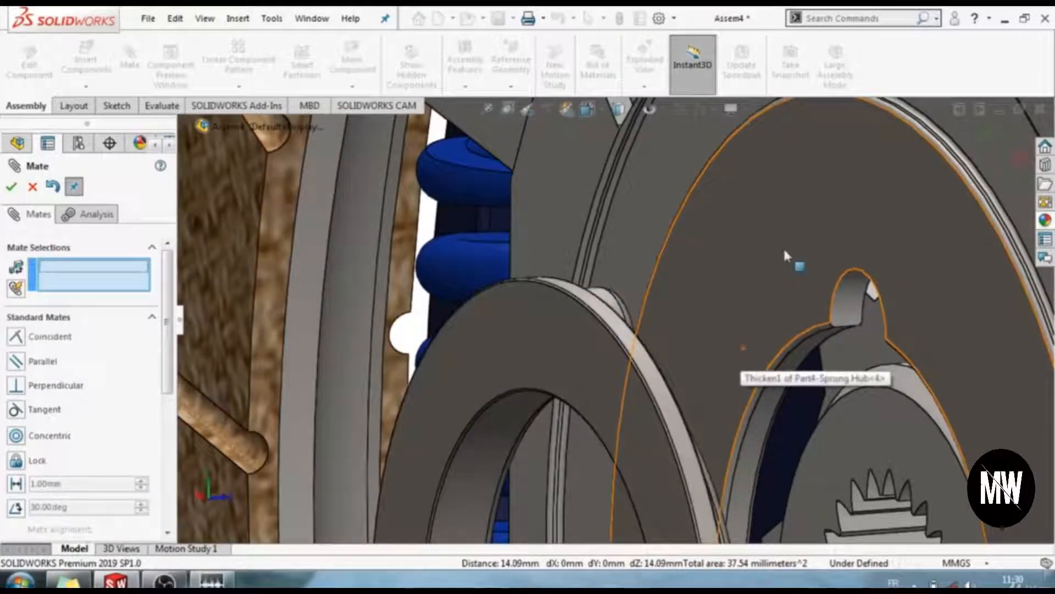
# Mate the flat face of the sprung hub coincident with the lug-side face of Part14 to seat the ring
pyautogui.click(790, 211)
pyautogui.moveTo(783, 346); pyautogui.dragTo(740, 359, button='middle')
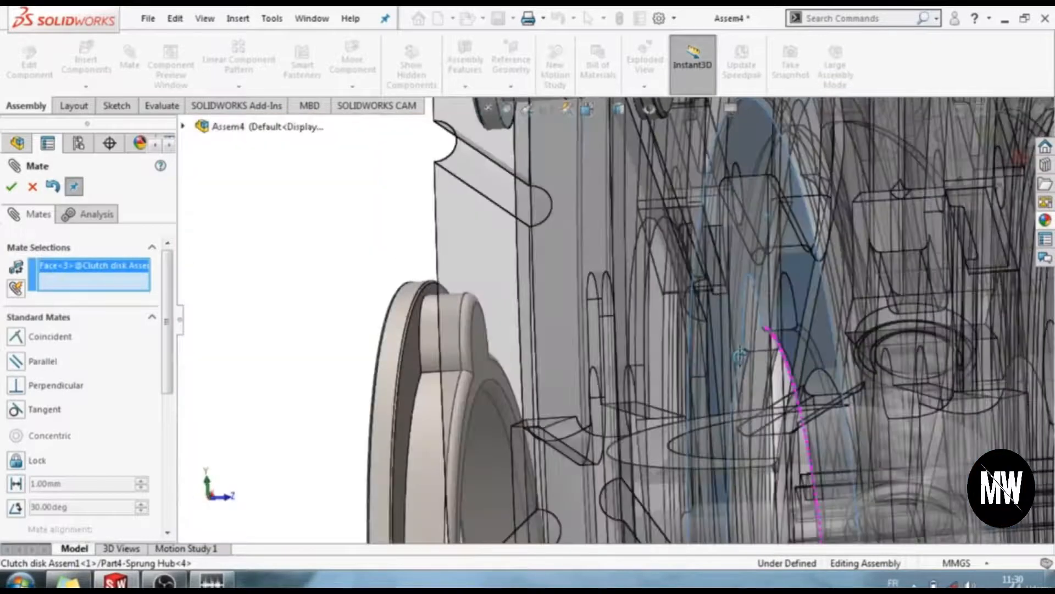
pyautogui.click(408, 388)
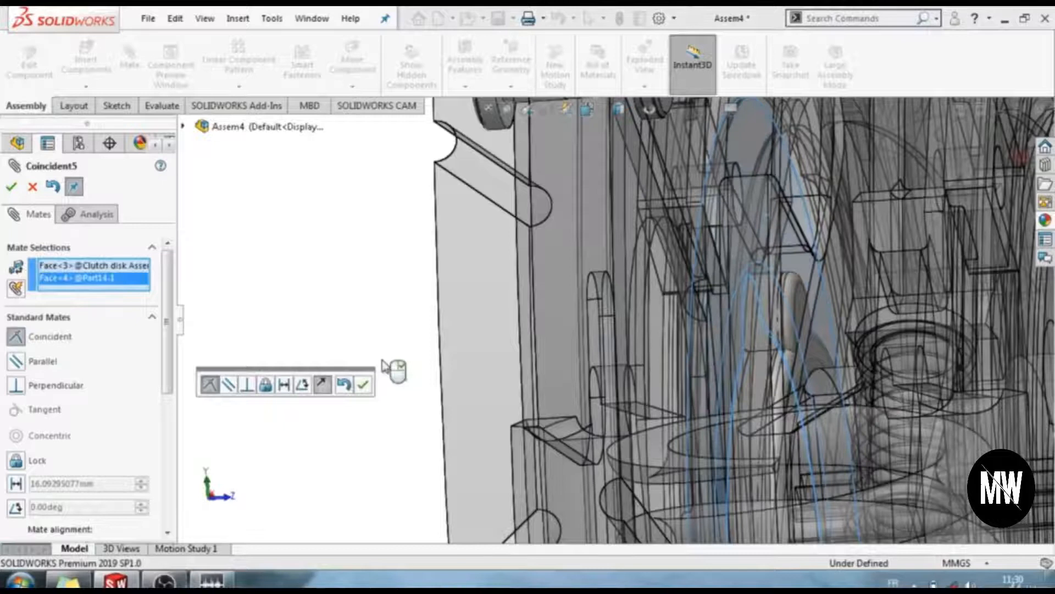
pyautogui.click(12, 188)
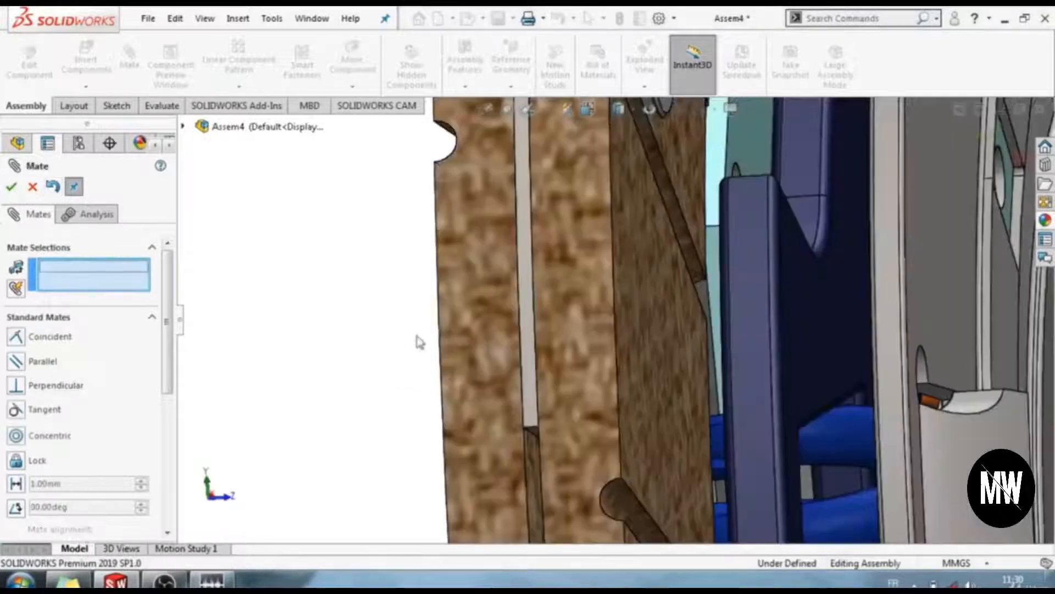
pyautogui.scroll(3, 586, 374)
pyautogui.scroll(5, 586, 374)
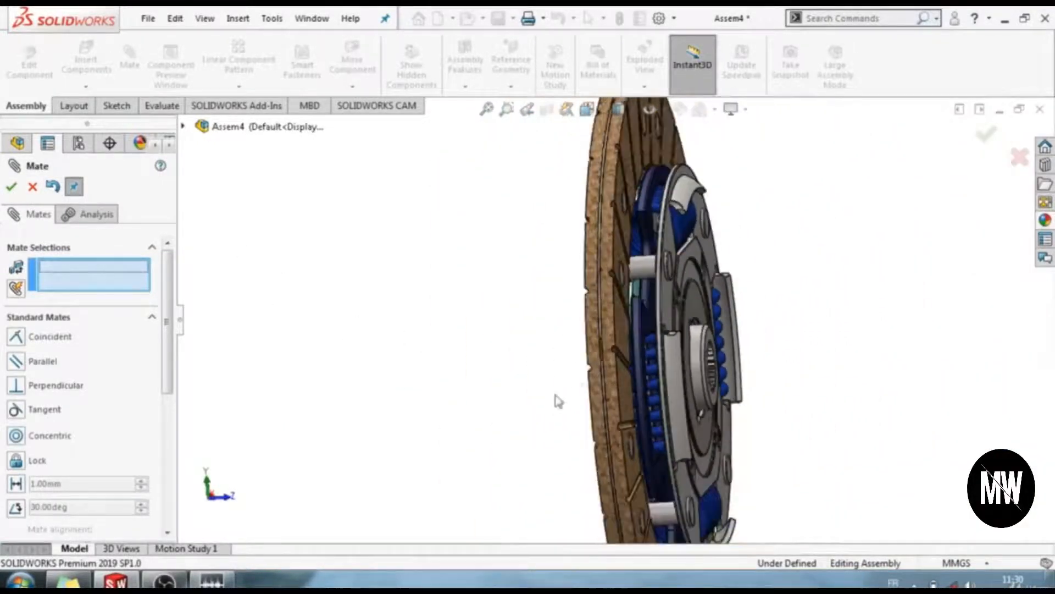
pyautogui.moveTo(552, 401); pyautogui.dragTo(528, 360, button='middle')
pyautogui.scroll(-3, 527, 357)
pyautogui.scroll(-3, 527, 358)
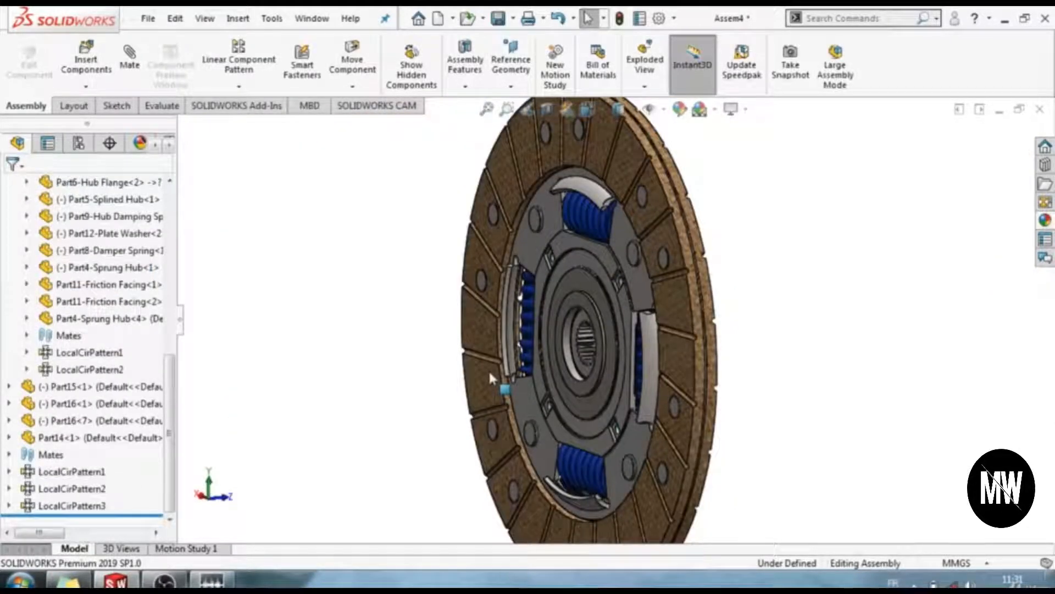
# Insert a second Part14 from the Parts folder, rotate it so its lugs face the clutch disk, and place it beside the disk's other side
pyautogui.moveTo(766, 381)
pyautogui.mouseDown(button='middle')
pyautogui.moveTo(925, 385)
pyautogui.moveTo(777, 380)
pyautogui.mouseUp(button='middle')
pyautogui.click(85, 61)
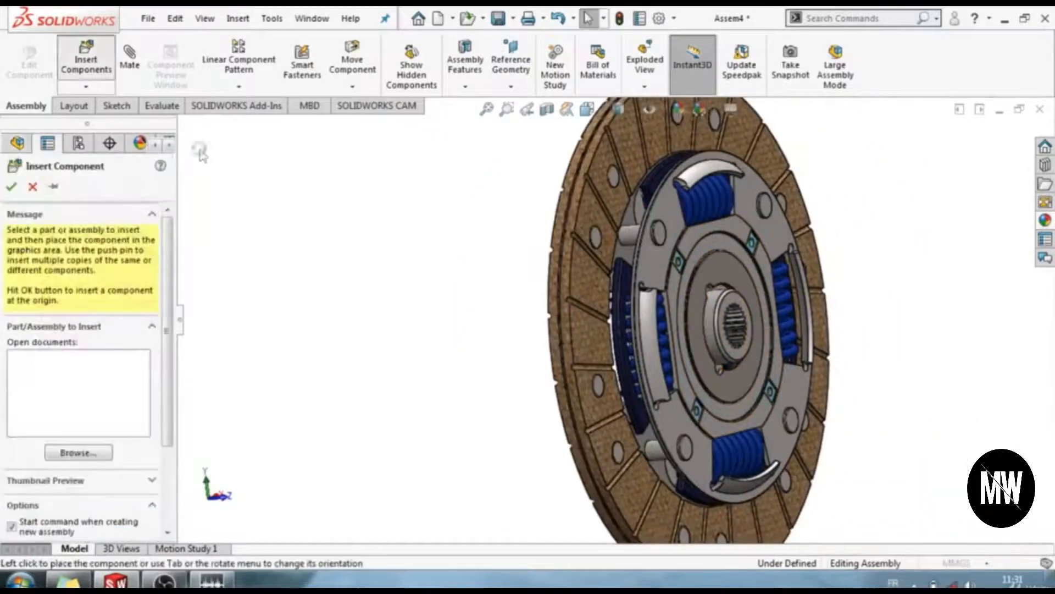
pyautogui.moveTo(528, 151); pyautogui.dragTo(524, 151)
pyautogui.scroll(-3, 337, 207)
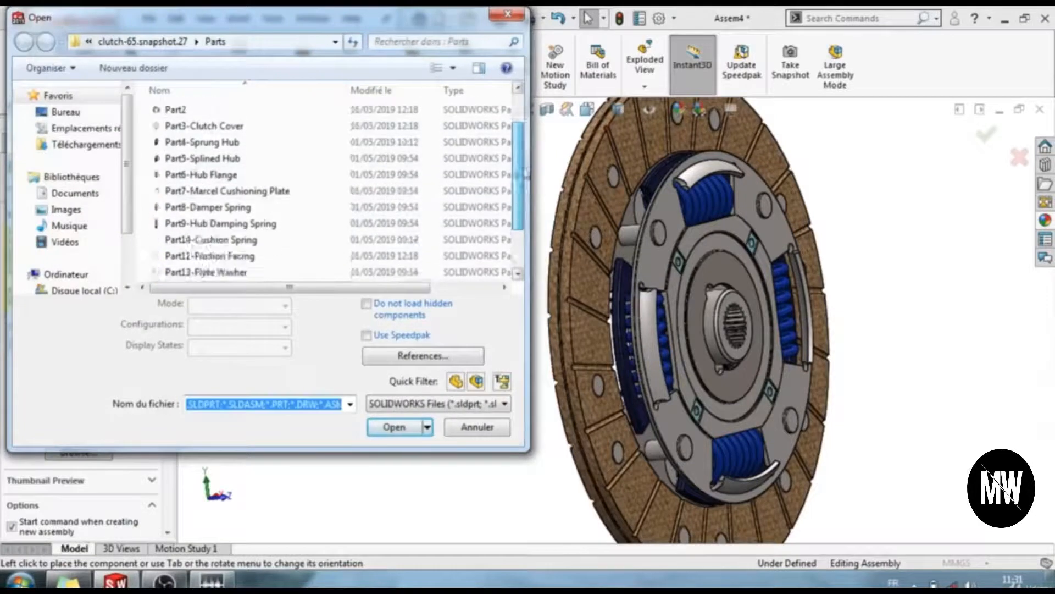
pyautogui.doubleClick(308, 243)
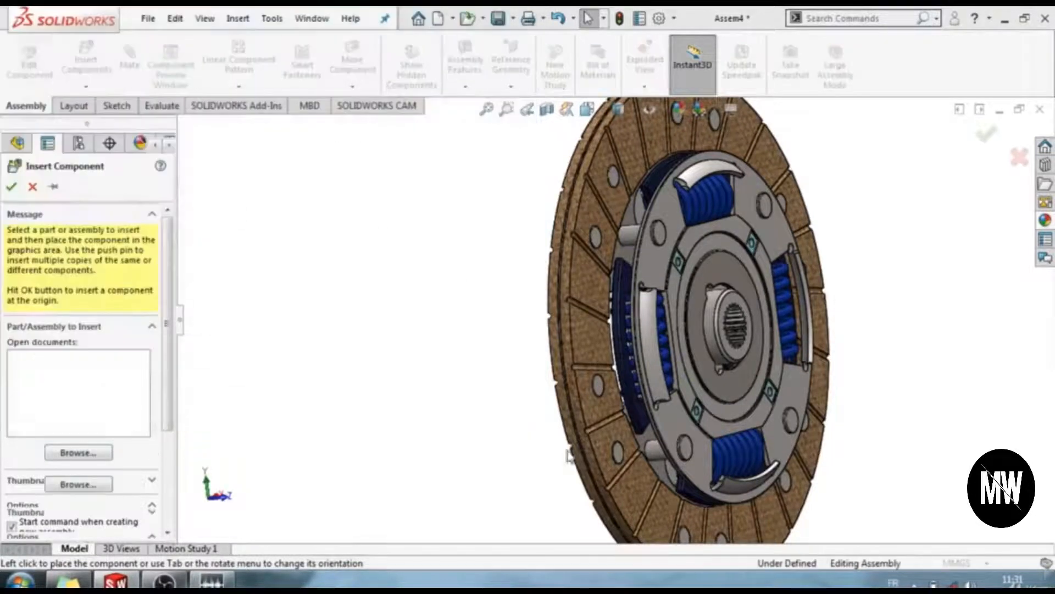
pyautogui.click(340, 503)
pyautogui.click(353, 501)
pyautogui.click(928, 340)
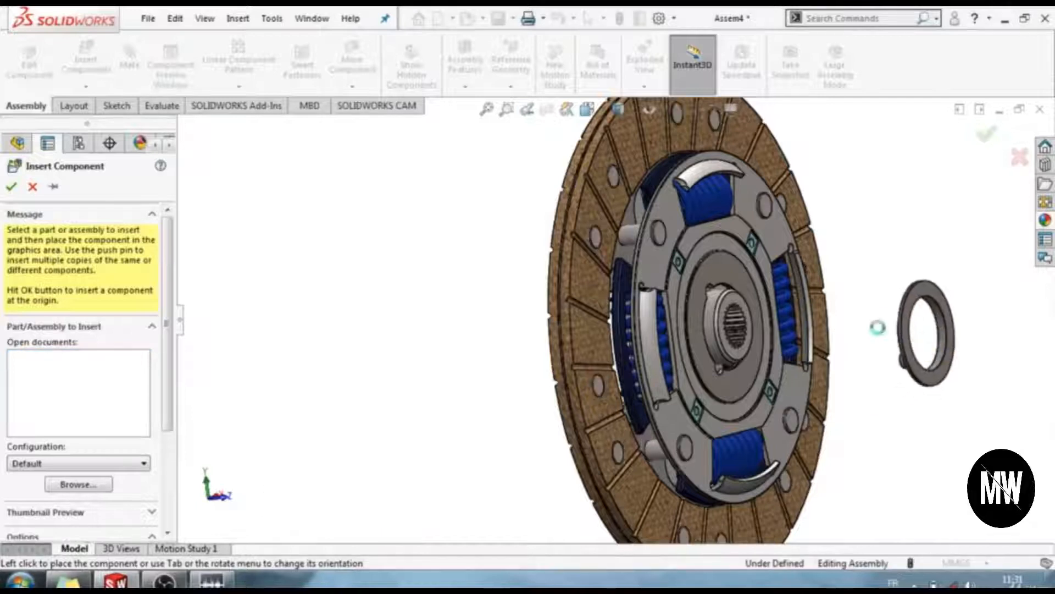
# Mate the second Part14's outer cylindrical face concentric with the bore of the sprung hub on this side
pyautogui.scroll(-5, 693, 302)
pyautogui.scroll(-4, 693, 301)
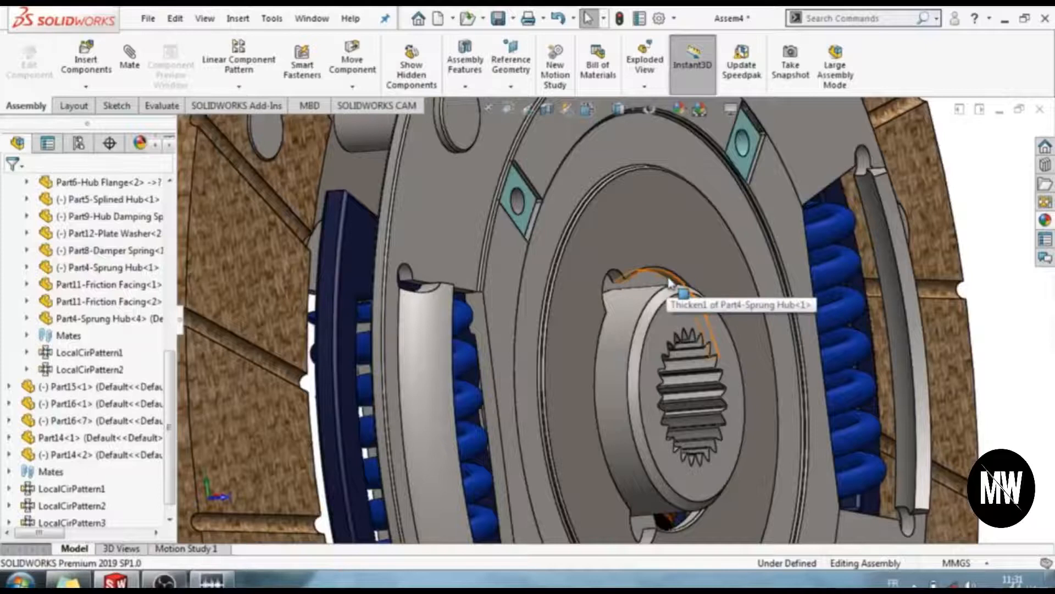
pyautogui.click(669, 282)
pyautogui.scroll(4, 884, 343)
pyautogui.scroll(-3, 907, 329)
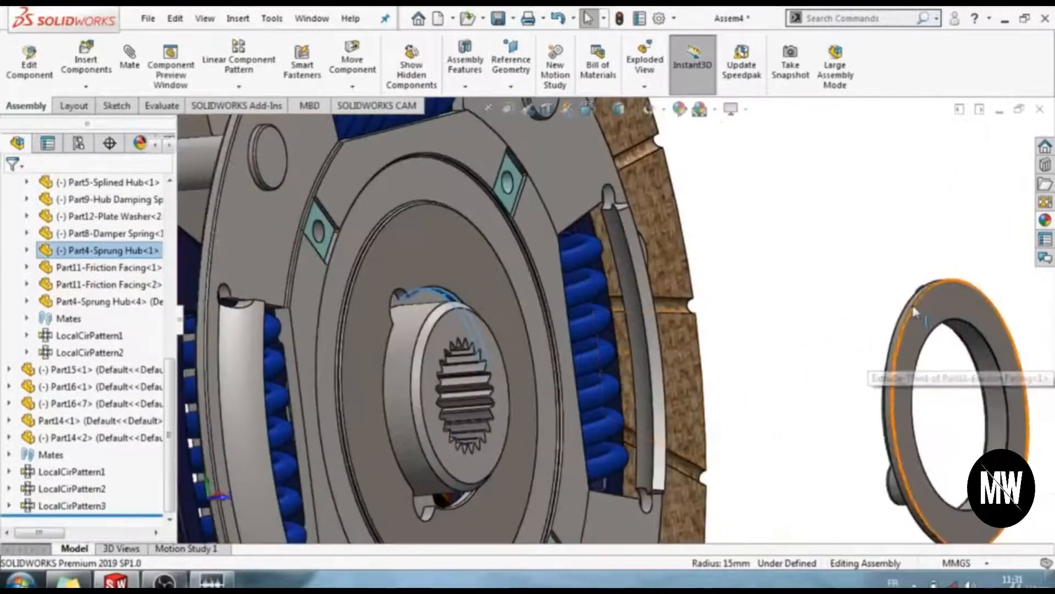
pyautogui.click(911, 310)
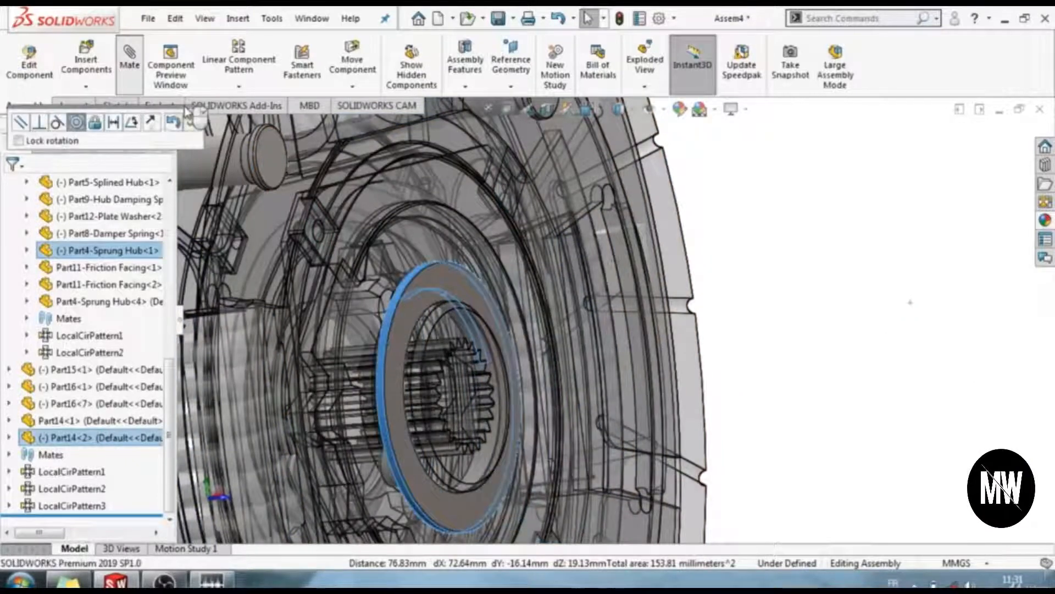
pyautogui.click(18, 187)
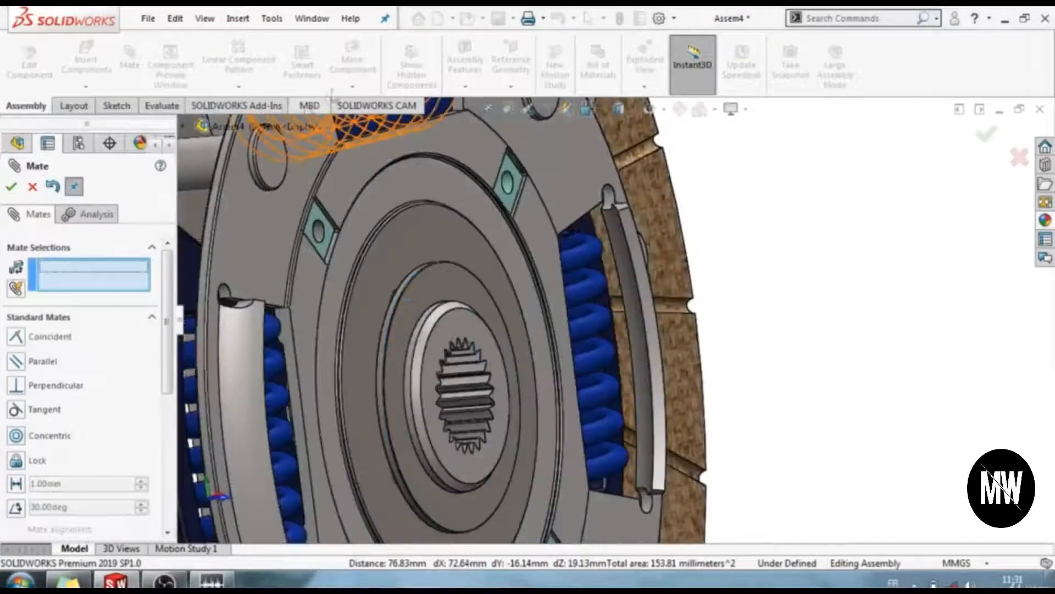
pyautogui.click(32, 187)
# Move the second Part14 along its axis, clear of the splined hub, to expose its lugs
pyautogui.click(352, 61)
pyautogui.moveTo(472, 330); pyautogui.dragTo(639, 290)
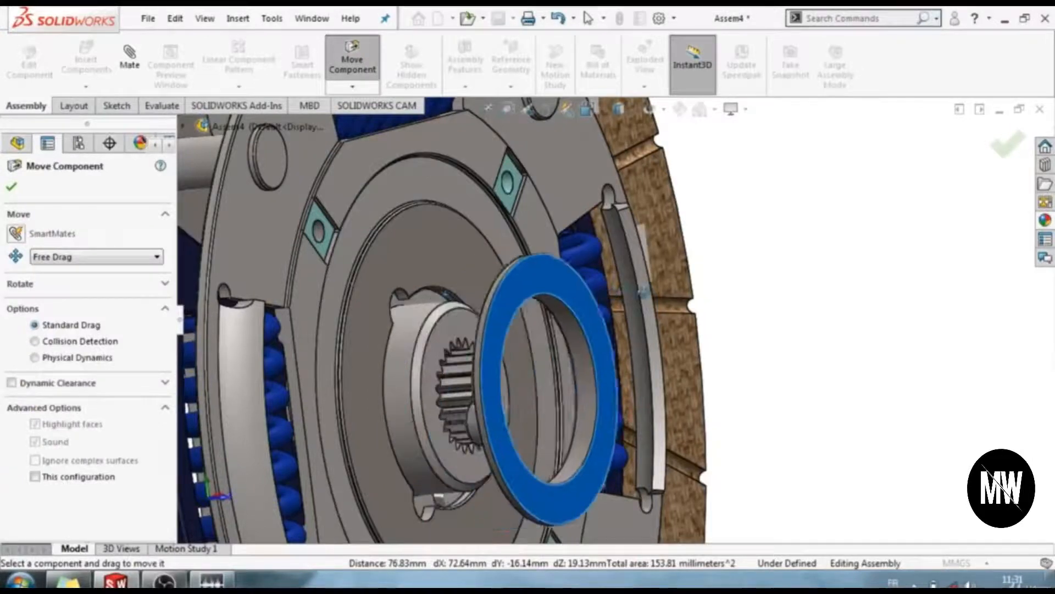
pyautogui.click(12, 187)
# Mate the rounded lug face of the second Part14 concentric with the matching notch in the sprung hub's opening
pyautogui.moveTo(384, 286); pyautogui.dragTo(536, 286, button='middle')
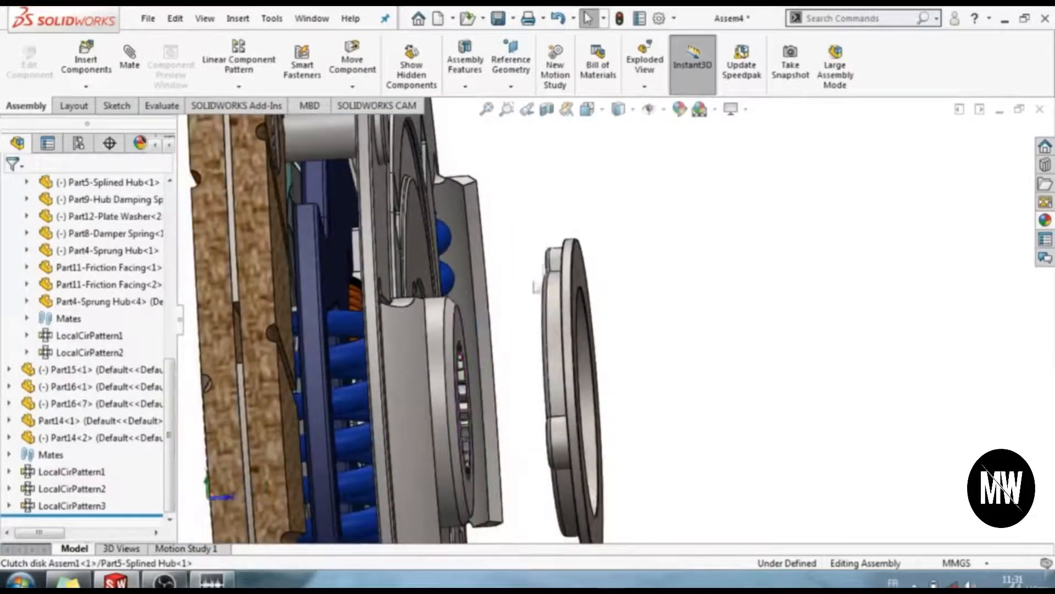
pyautogui.click(556, 264)
pyautogui.scroll(-8, 434, 325)
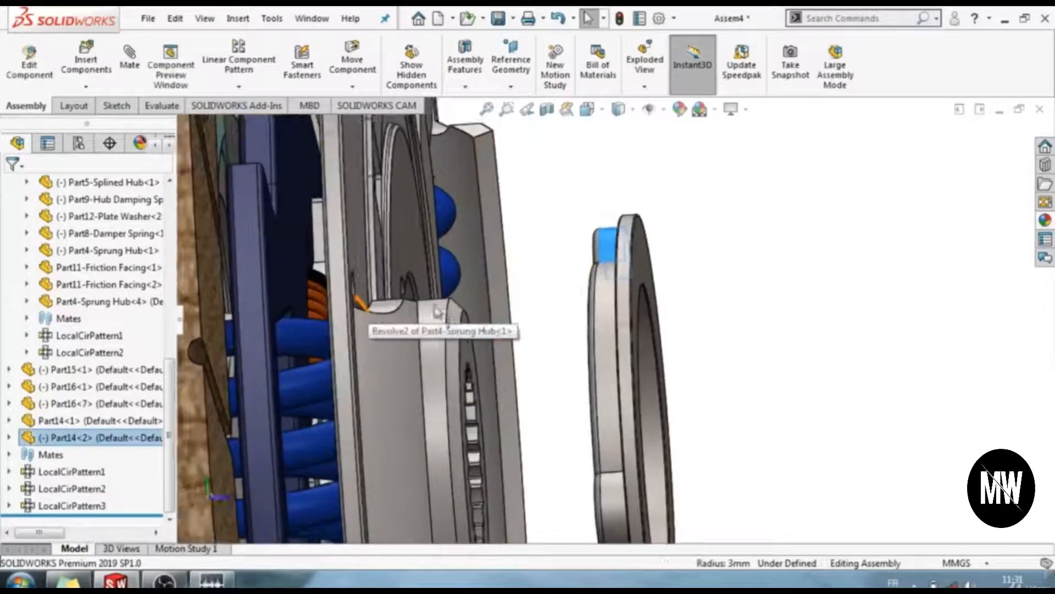
pyautogui.scroll(-3, 411, 324)
pyautogui.scroll(-3, 621, 216)
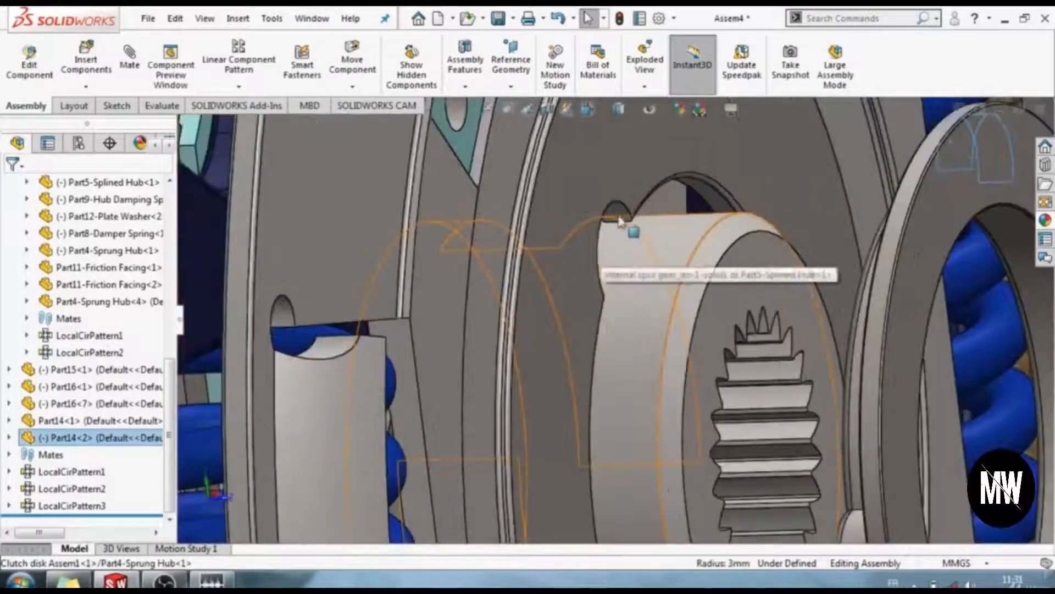
pyautogui.click(620, 216)
pyautogui.scroll(6, 638, 234)
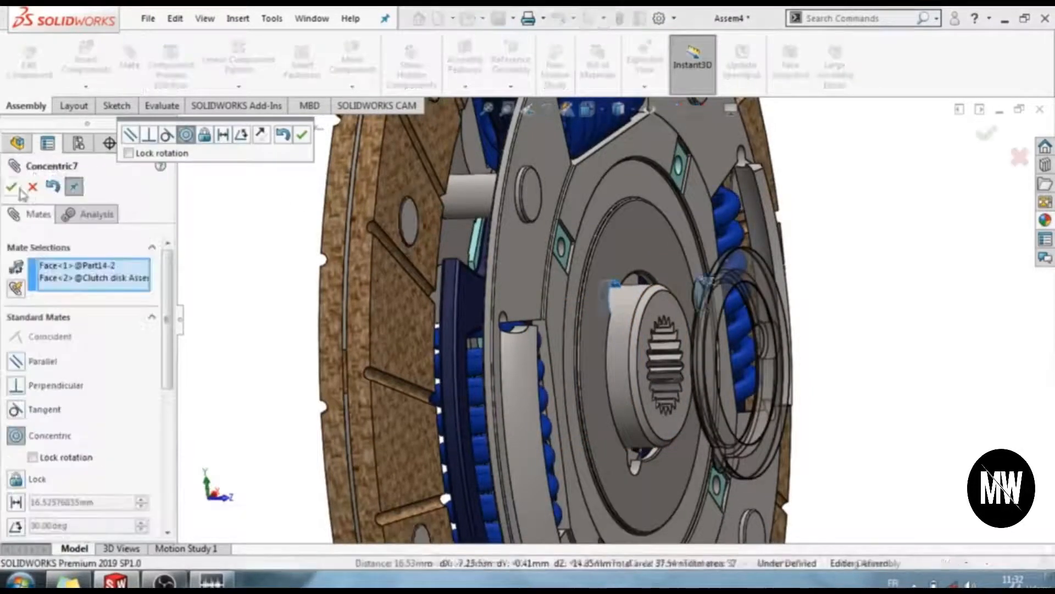
pyautogui.click(12, 187)
pyautogui.click(609, 375)
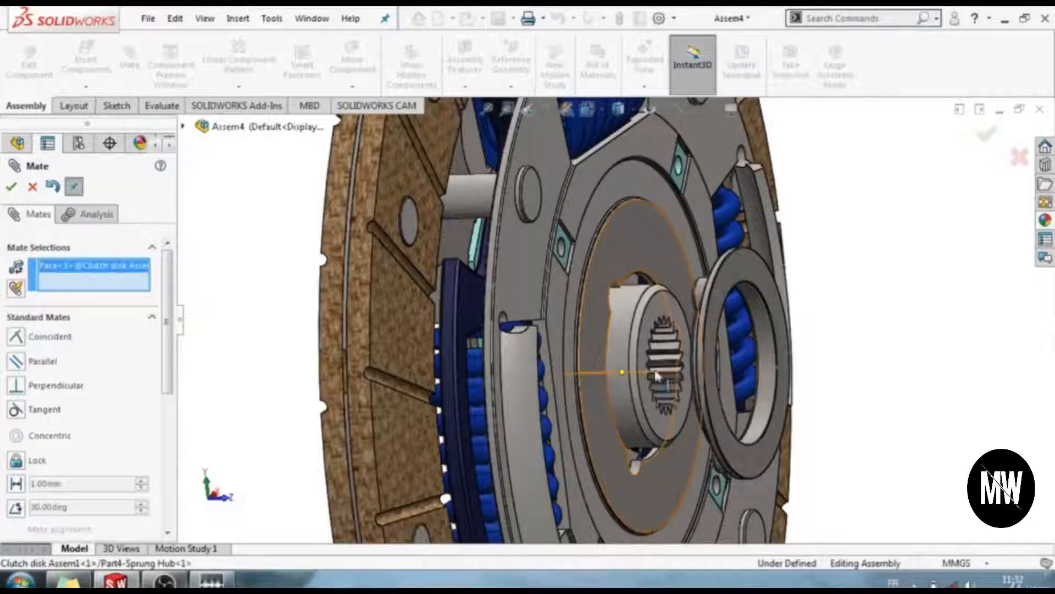
pyautogui.moveTo(680, 361); pyautogui.dragTo(765, 361, button='middle')
pyautogui.click(33, 187)
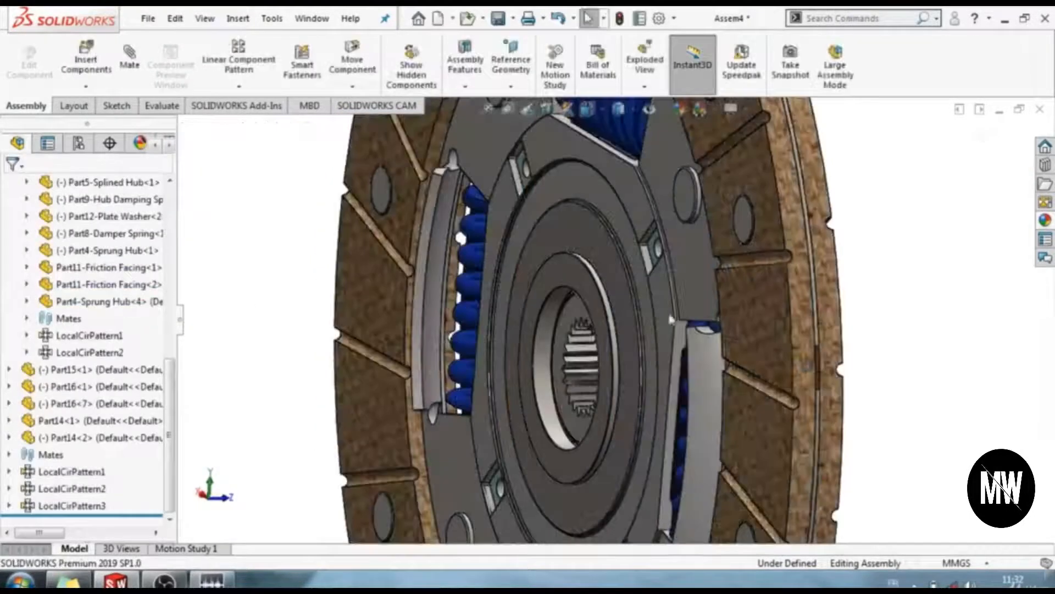
# Mate the lug-side flat face of the second Part14 coincident with the sprung hub's flat face to seat the ring
pyautogui.scroll(-5, 808, 382)
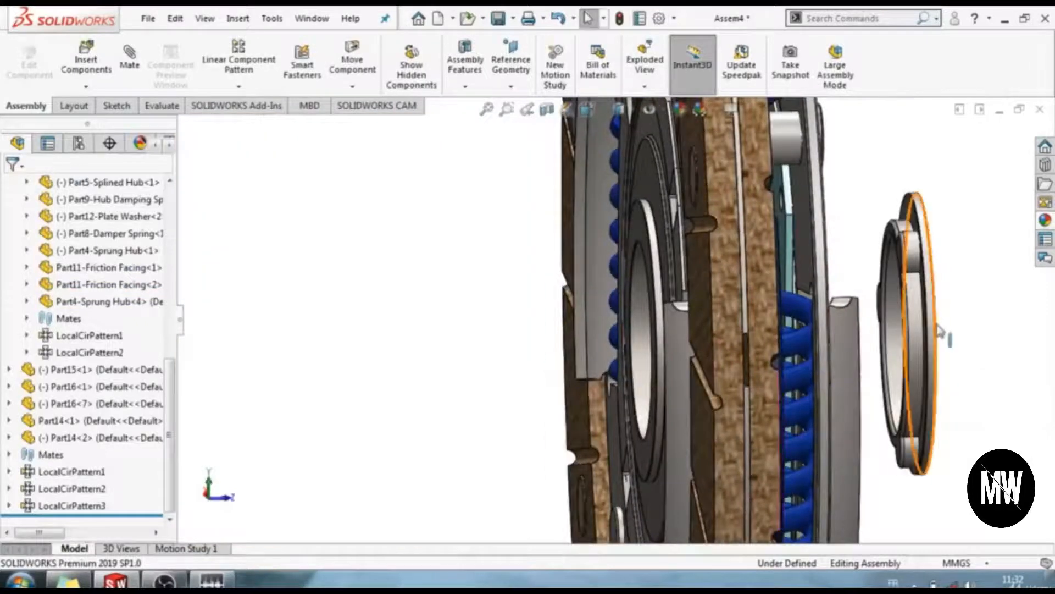
pyautogui.scroll(-5, 940, 330)
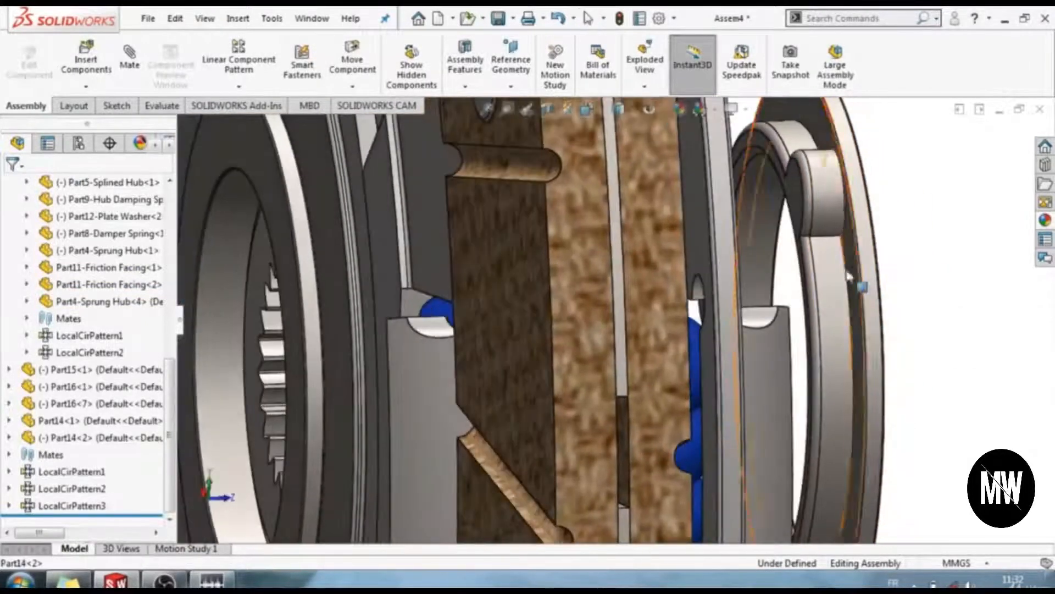
pyautogui.click(853, 272)
pyautogui.scroll(3, 772, 299)
pyautogui.moveTo(734, 302); pyautogui.dragTo(532, 320, button='middle')
pyautogui.keyDown('ctrl'); pyautogui.click(552, 296); pyautogui.keyUp('ctrl')
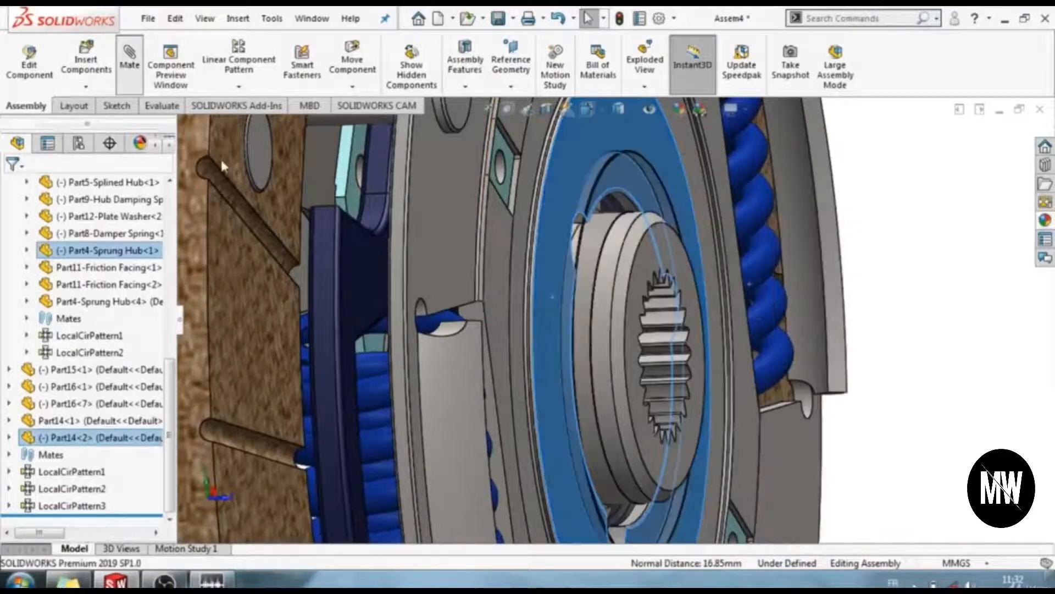
pyautogui.click(12, 188)
pyautogui.scroll(6, 754, 388)
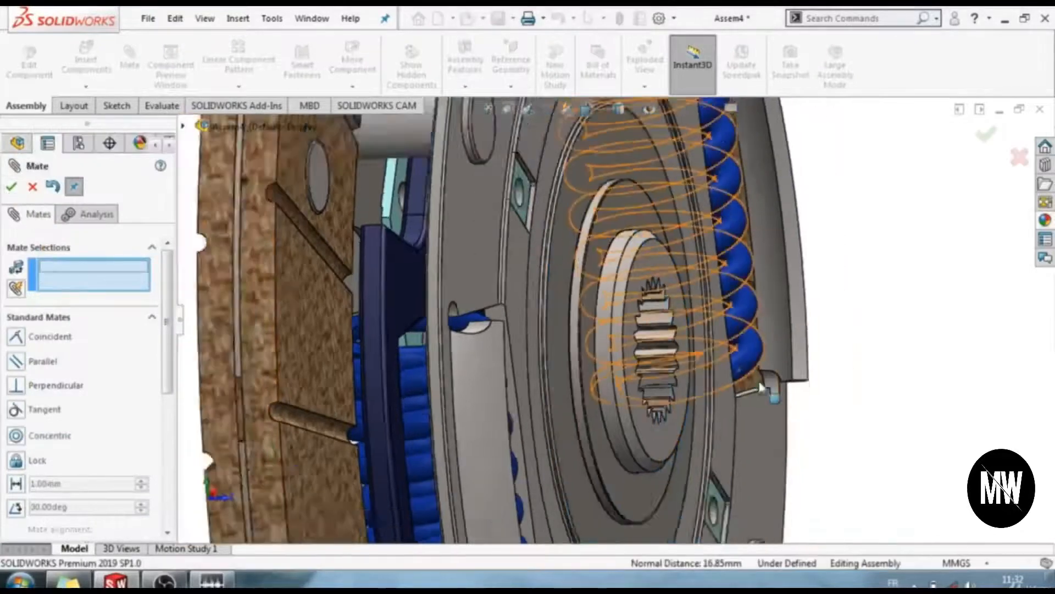
pyautogui.moveTo(689, 399); pyautogui.dragTo(660, 387, button='middle')
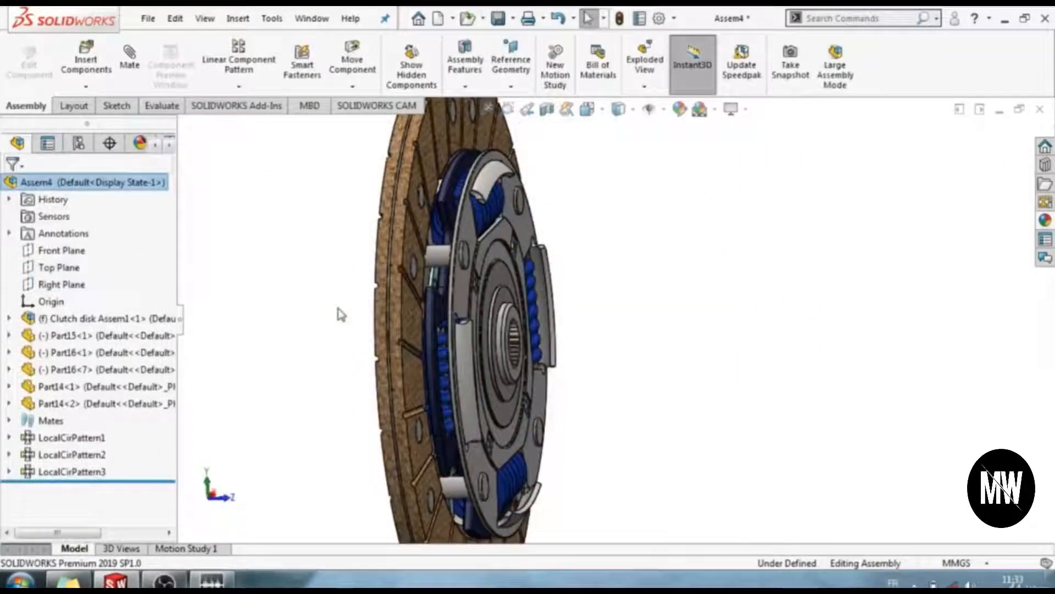
# Insert the subAssem1 subassembly from the Parts folder and place it in front of the clutch disk
pyautogui.scroll(3, 338, 308)
pyautogui.moveTo(338, 308); pyautogui.dragTo(312, 323, button='middle')
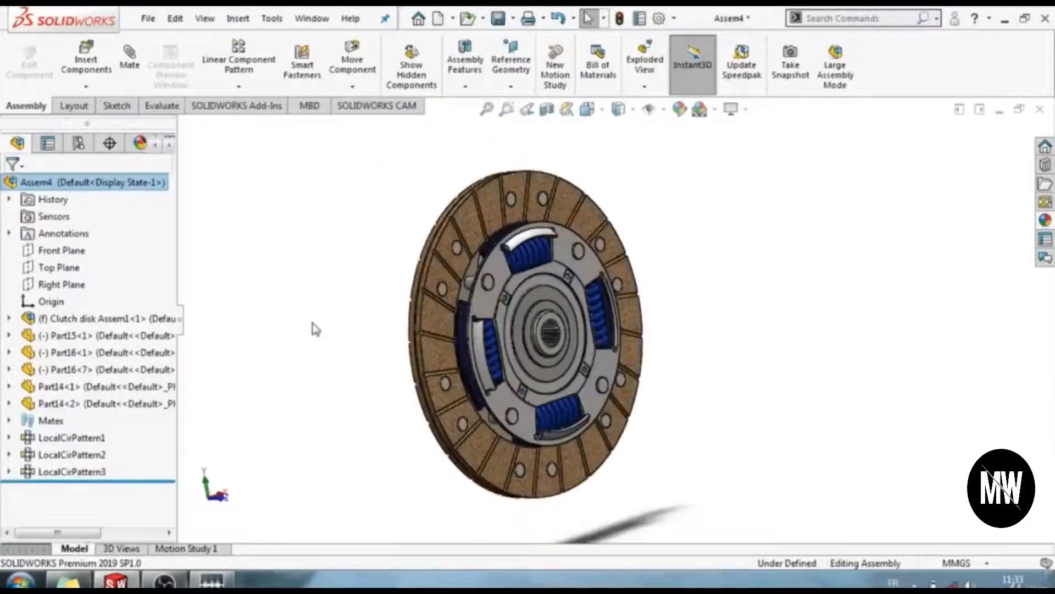
pyautogui.moveTo(257, 282); pyautogui.dragTo(528, 434, button='middle')
pyautogui.moveTo(788, 435); pyautogui.dragTo(678, 488, button='middle')
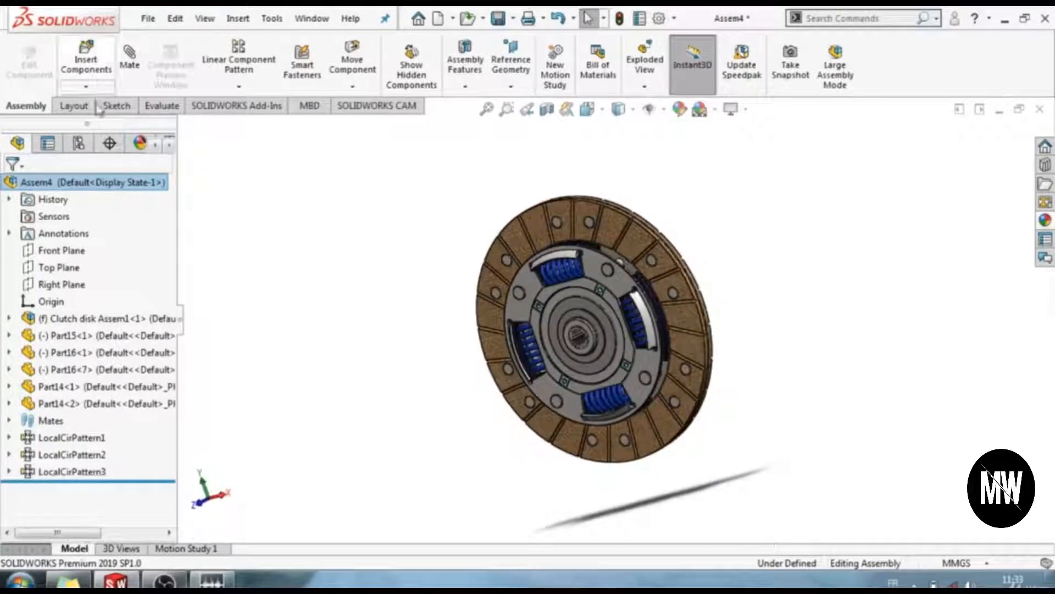
pyautogui.click(86, 60)
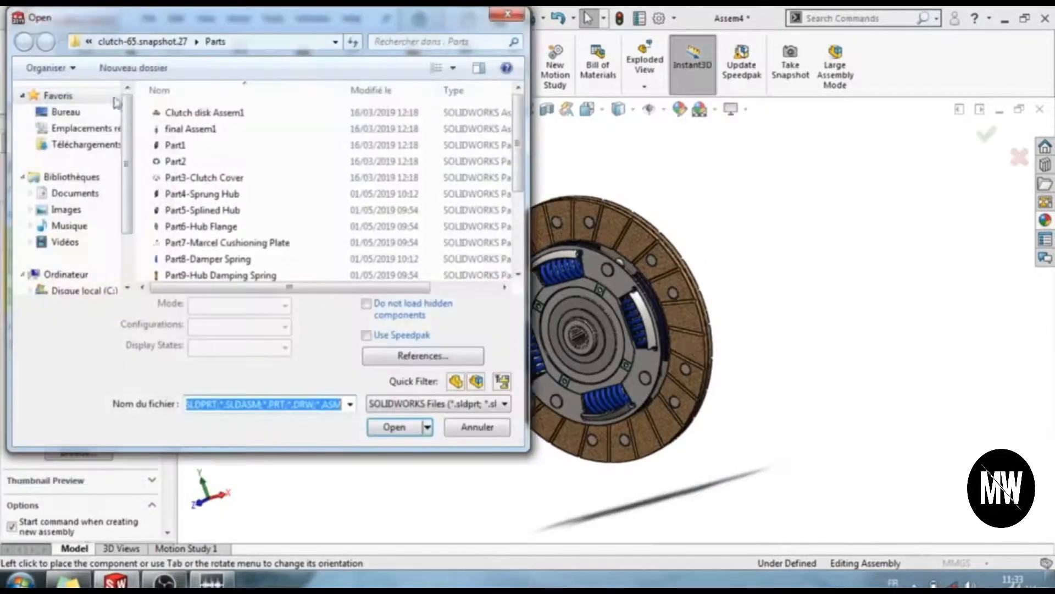
pyautogui.scroll(-3, 330, 181)
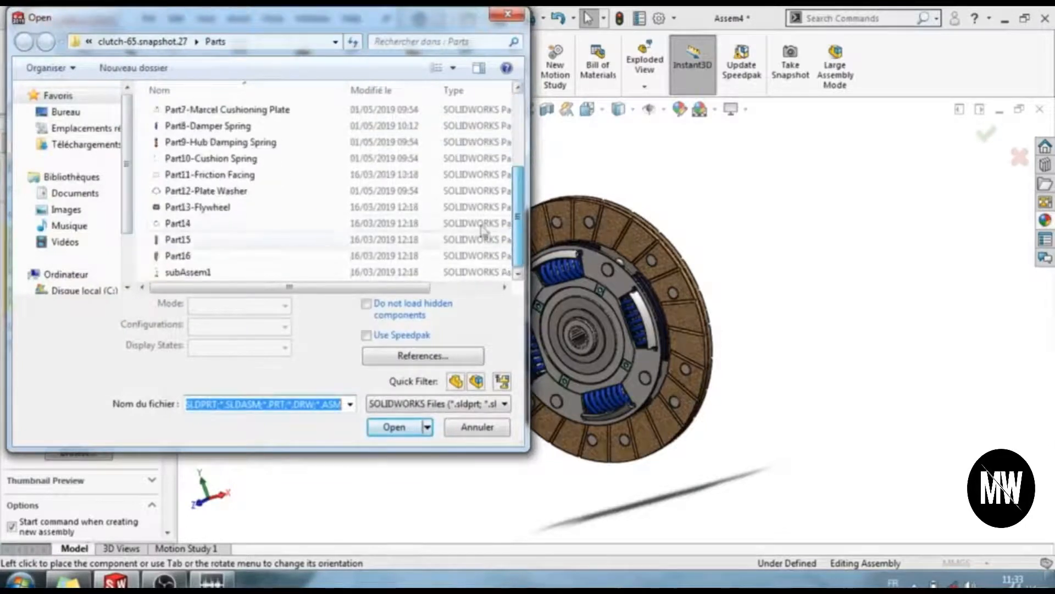
pyautogui.click(258, 272)
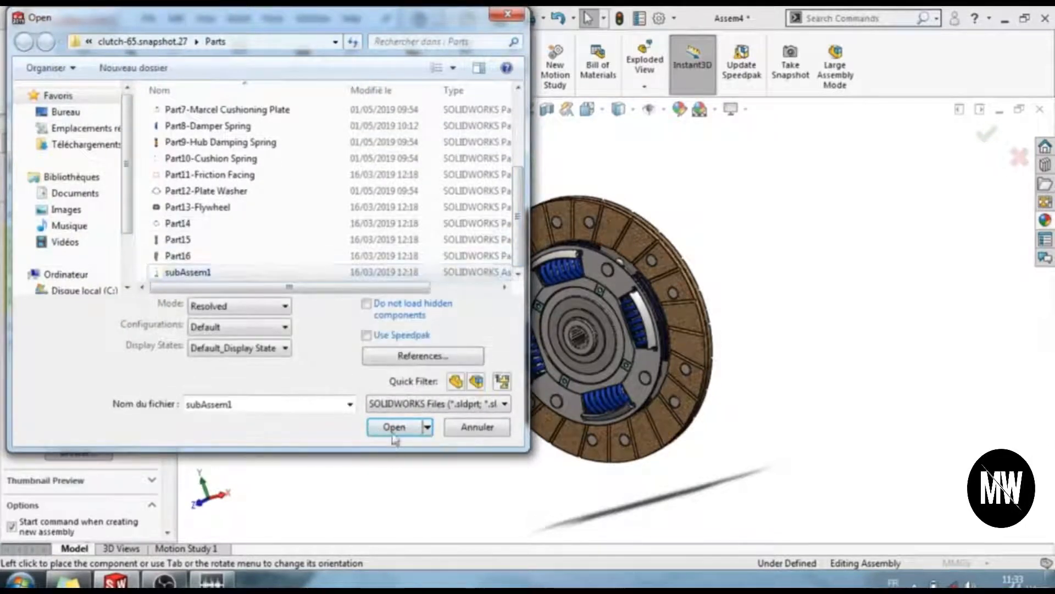
pyautogui.click(385, 430)
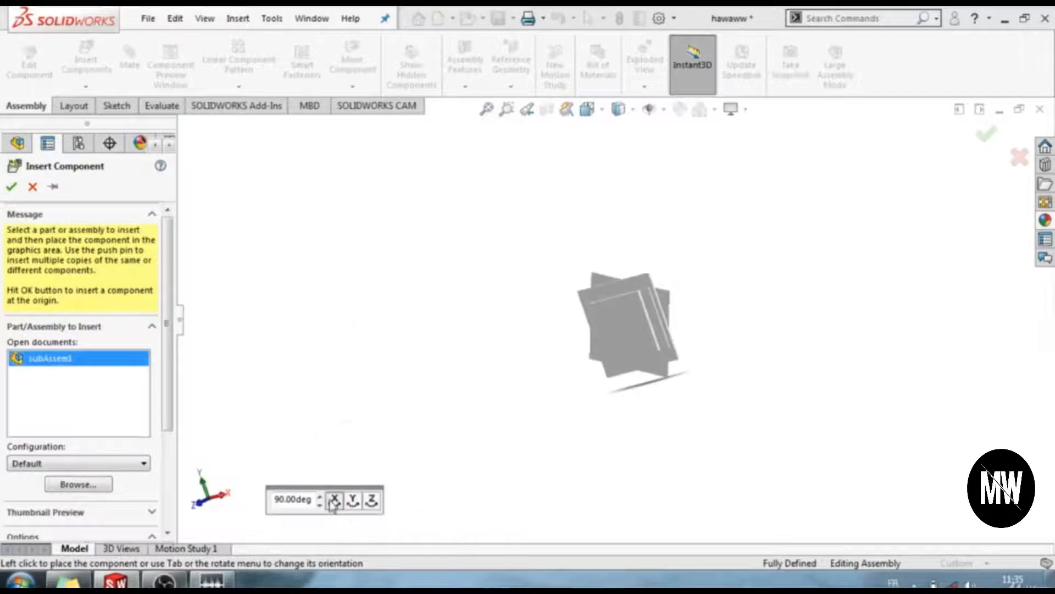
pyautogui.scroll(-3, 659, 384)
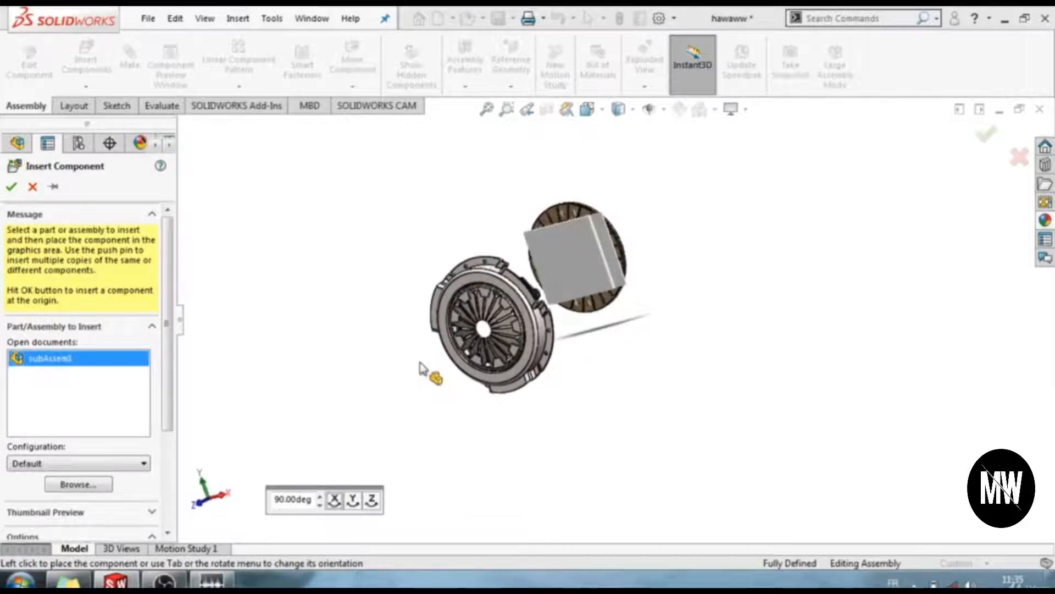
pyautogui.click(421, 367)
# Mate the cylindrical face of Part3-Clutch Cover concentric with the outer rim face of the clutch disk's friction facing
pyautogui.scroll(-3, 598, 392)
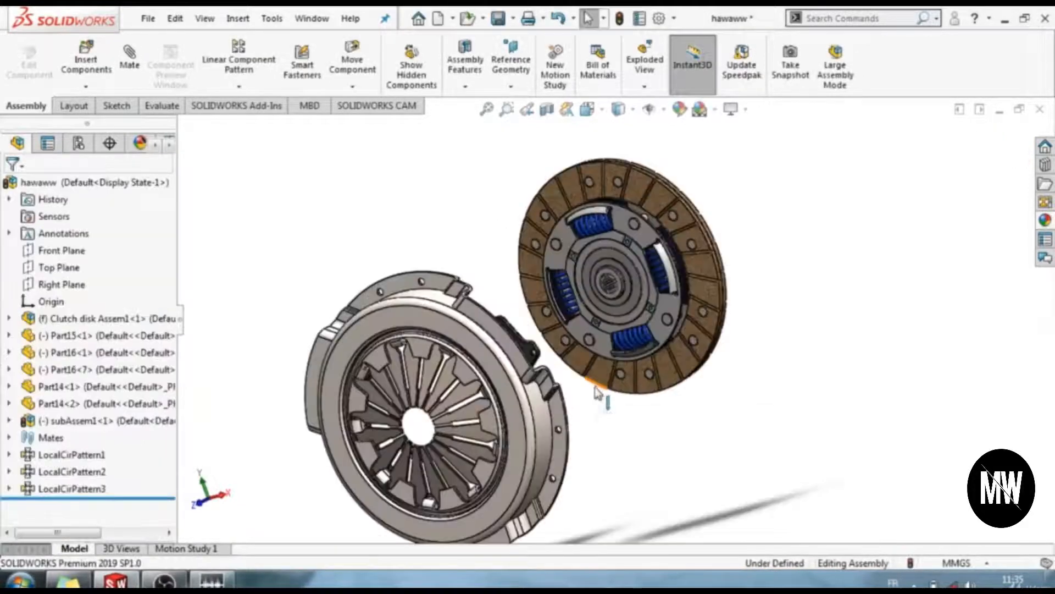
pyautogui.click(436, 303)
pyautogui.scroll(-5, 694, 227)
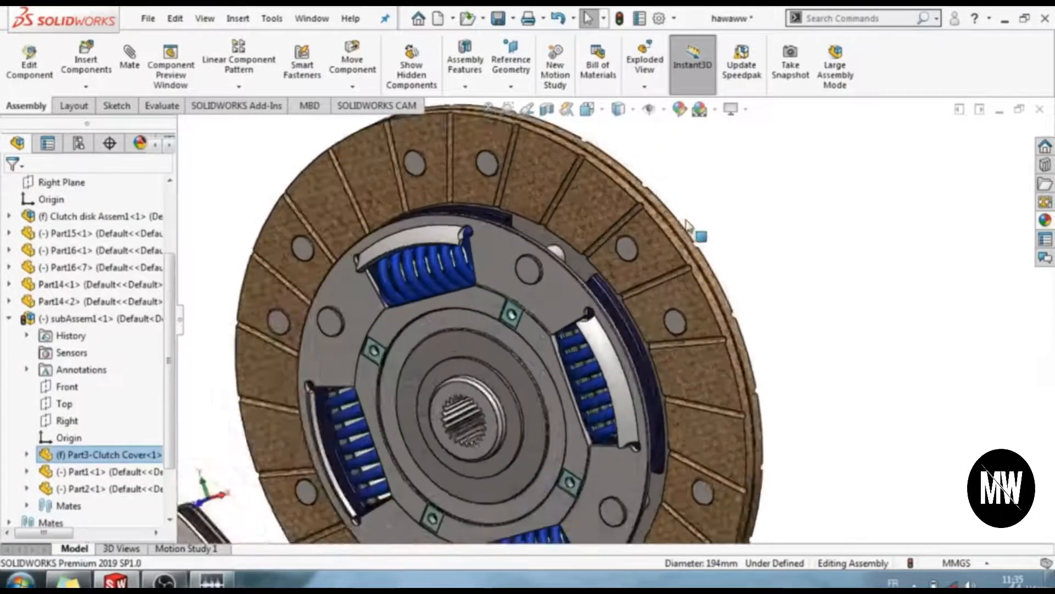
pyautogui.scroll(-2, 682, 228)
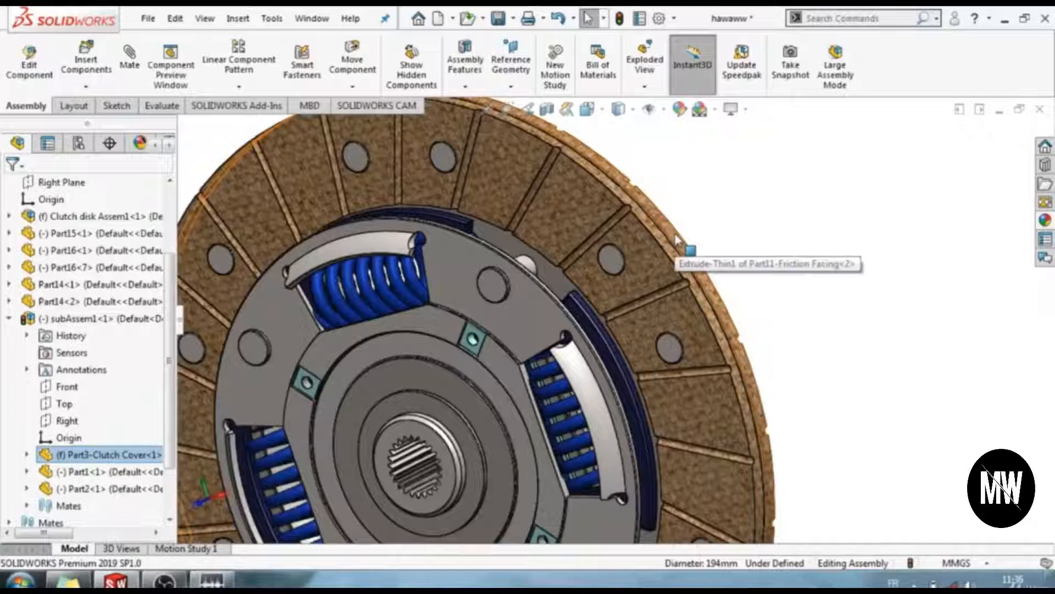
pyautogui.keyDown('ctrl'); pyautogui.click(676, 239); pyautogui.keyUp('ctrl')
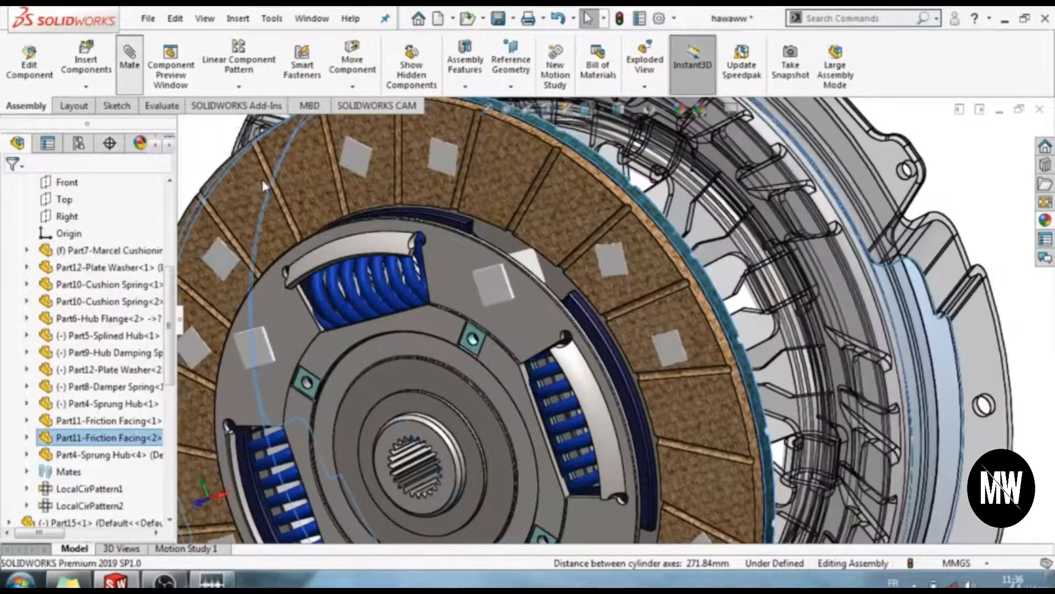
pyautogui.scroll(6, 448, 240)
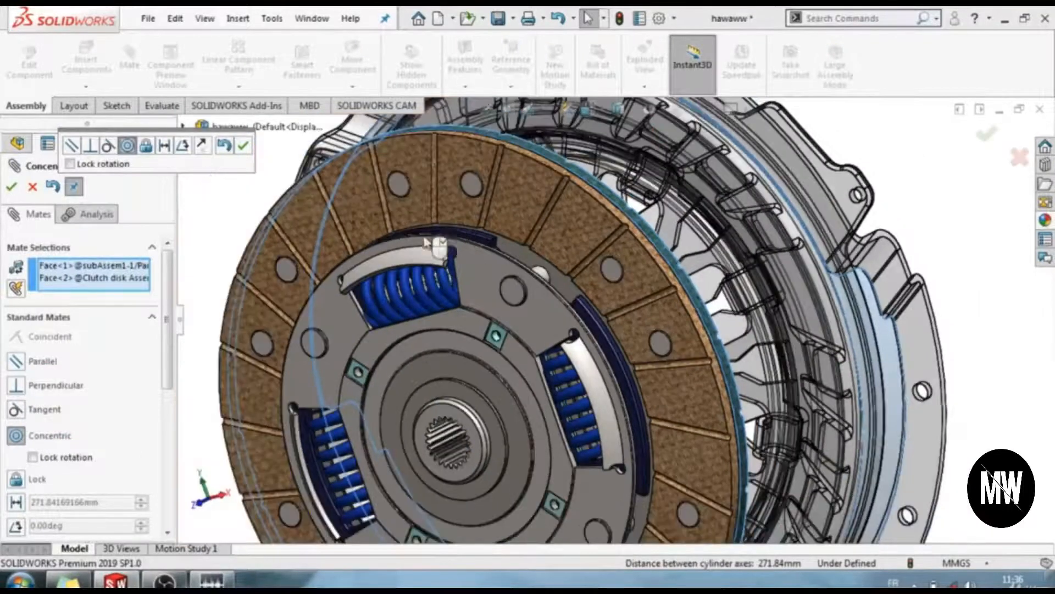
pyautogui.click(12, 187)
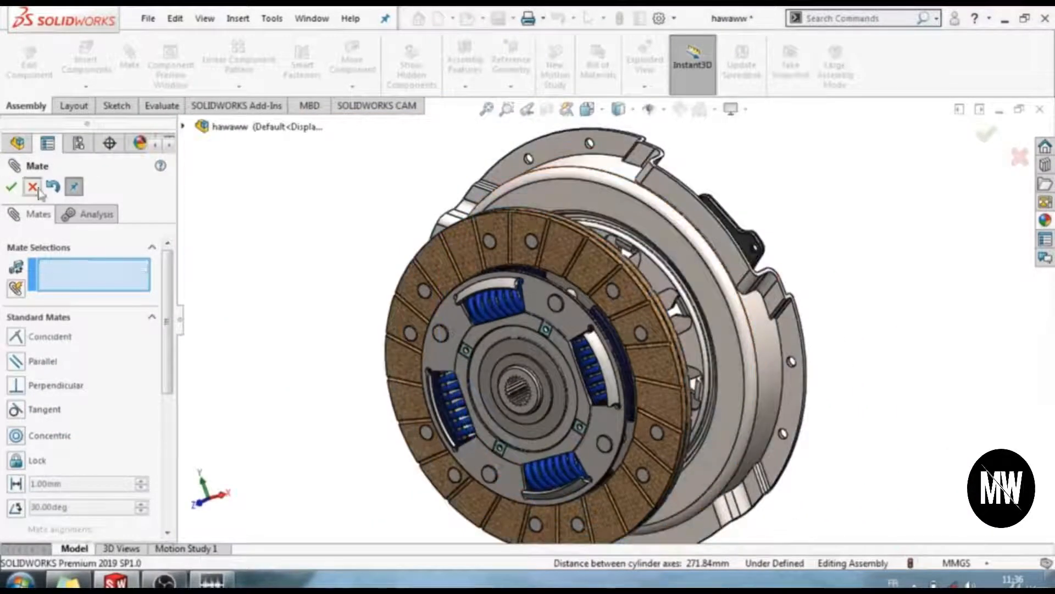
# Move the clutch cover subassembly along the shared axis to the front of the clutch disk
pyautogui.moveTo(664, 210); pyautogui.dragTo(402, 341)
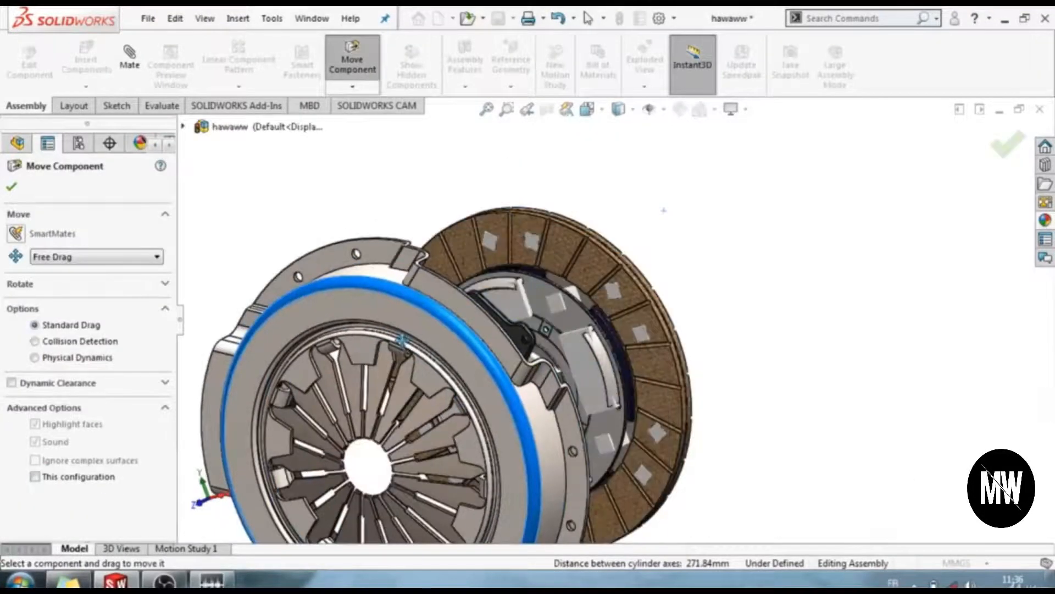
pyautogui.click(12, 187)
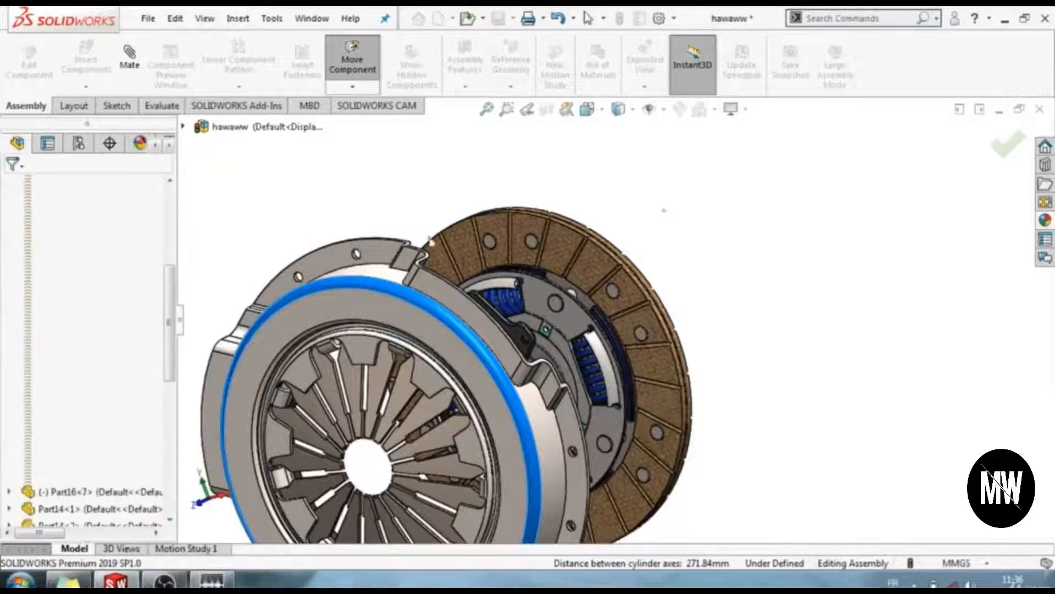
pyautogui.scroll(5, 613, 432)
pyautogui.moveTo(678, 456); pyautogui.dragTo(576, 362, button='middle')
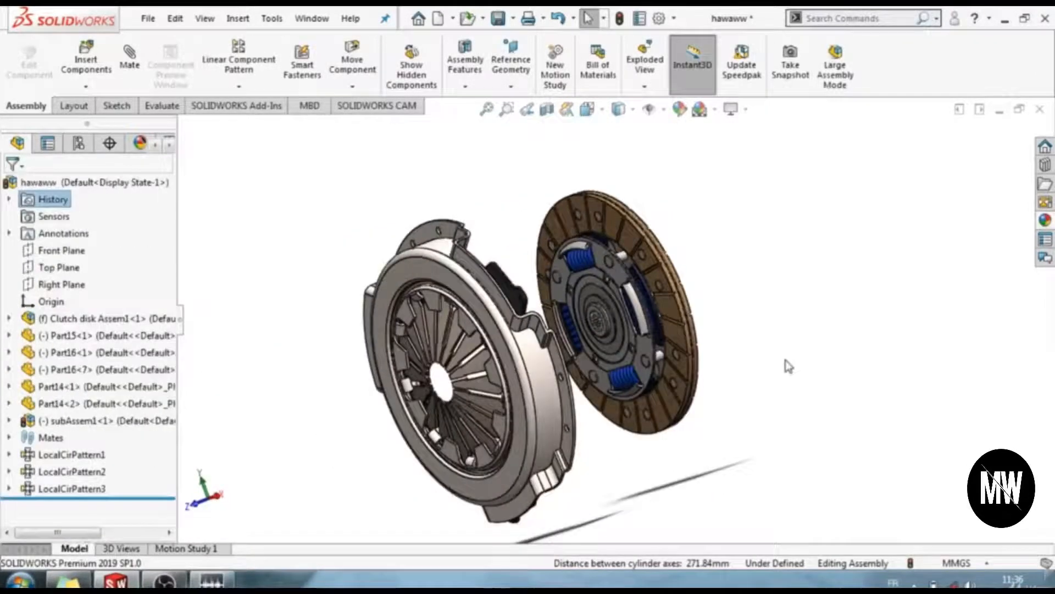
# Insert Part13-Flywheel without opening its referenced documents, rotate it 90° about X, and place it behind the clutch disk
pyautogui.click(86, 60)
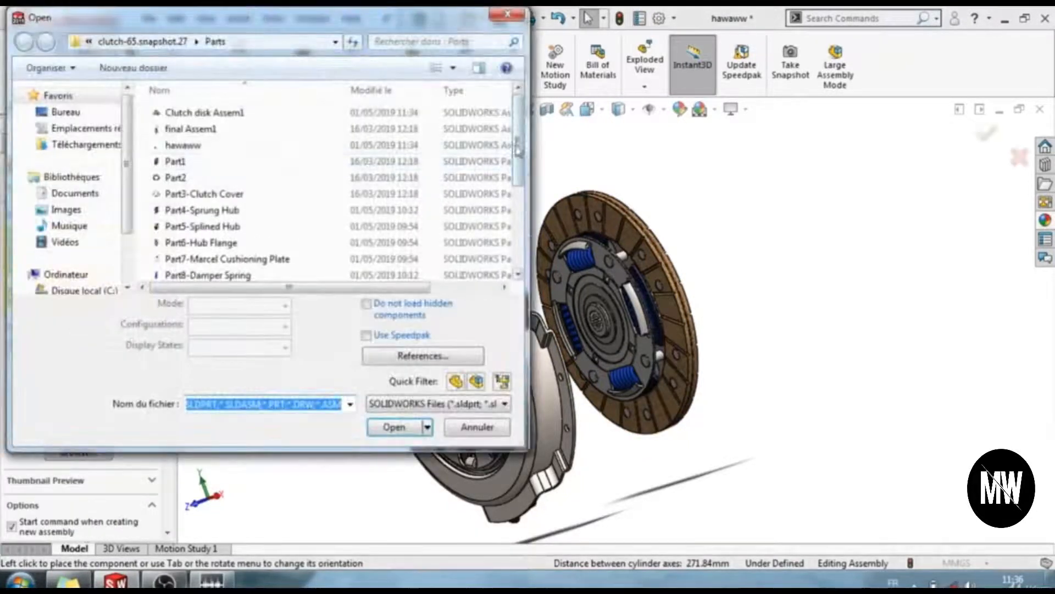
pyautogui.moveTo(518, 147); pyautogui.dragTo(518, 219)
pyautogui.click(315, 207)
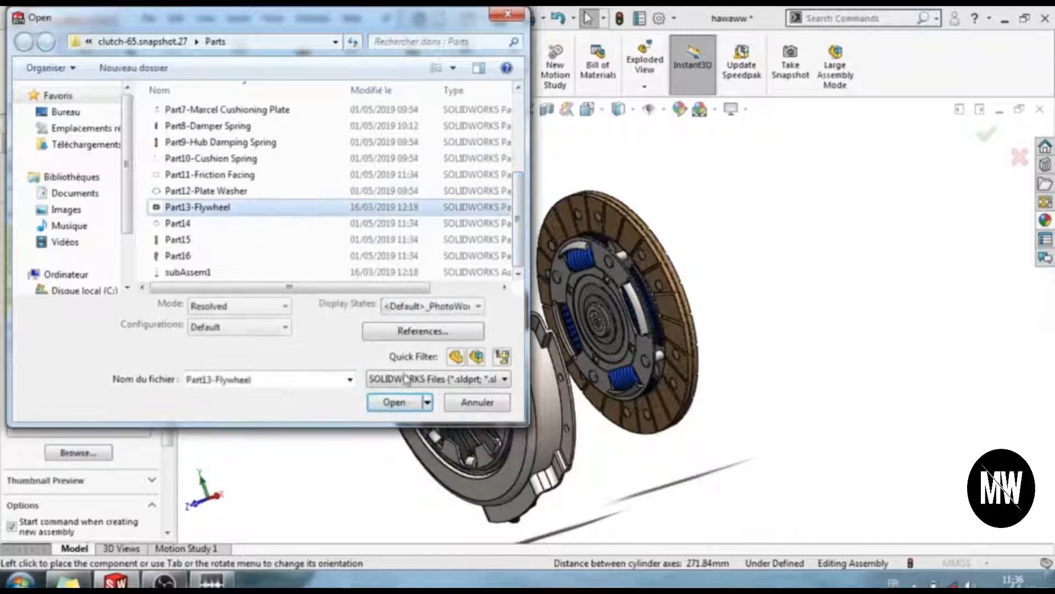
pyautogui.click(394, 427)
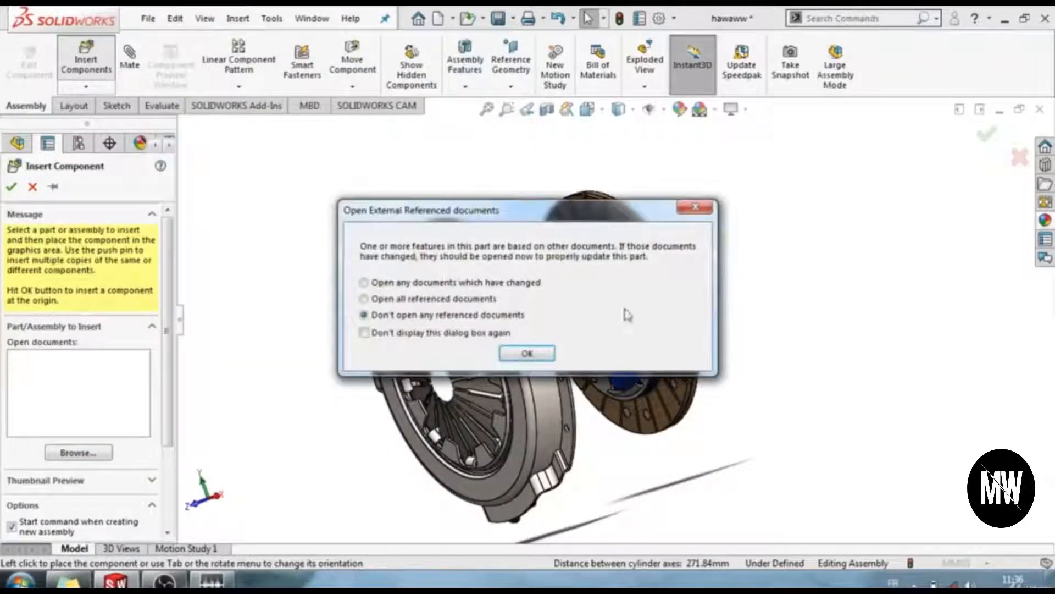
pyautogui.click(542, 352)
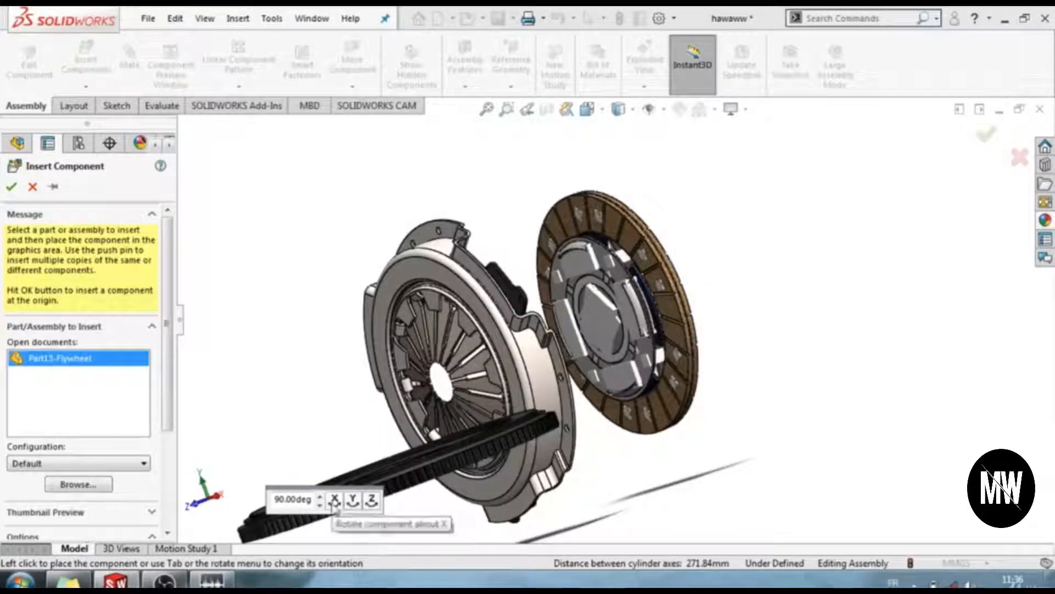
pyautogui.click(334, 503)
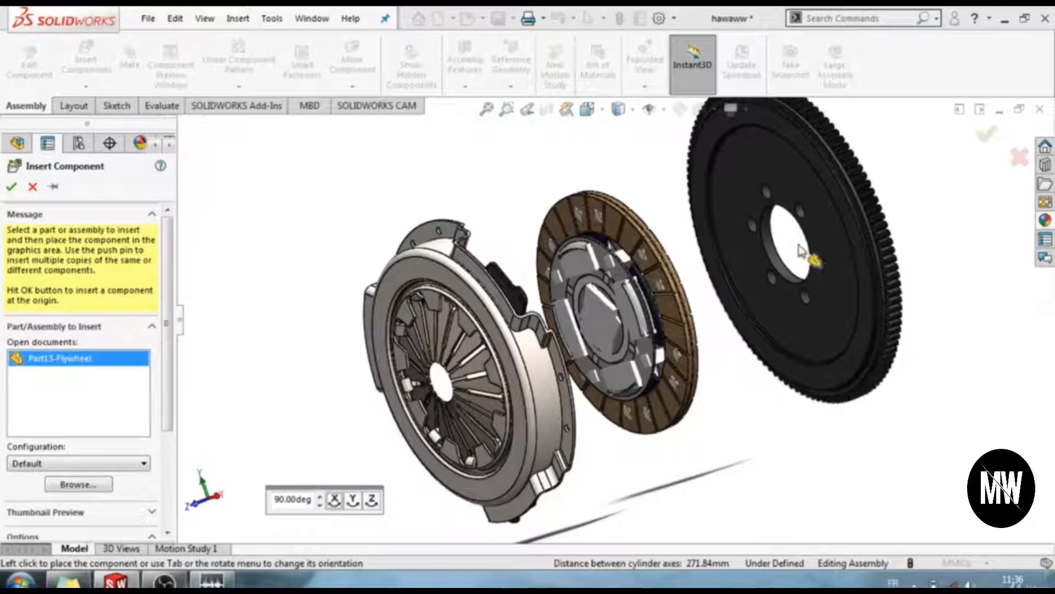
pyautogui.click(801, 258)
# Mate the flywheel's cylindrical rim face concentric with the outer rim face of the clutch disk's friction facing
pyautogui.scroll(-3, 635, 276)
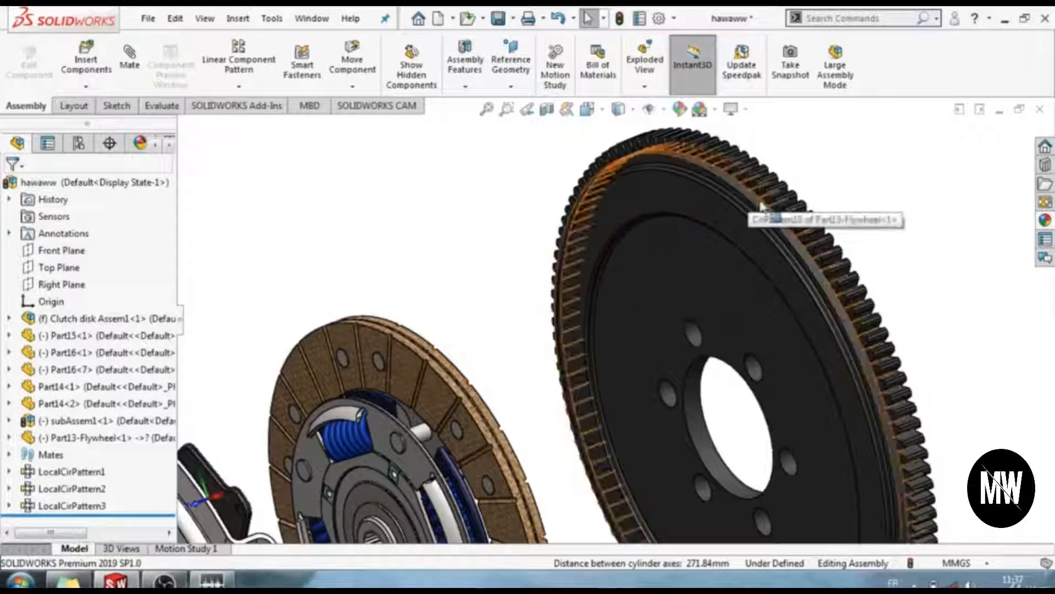
pyautogui.scroll(-5, 753, 196)
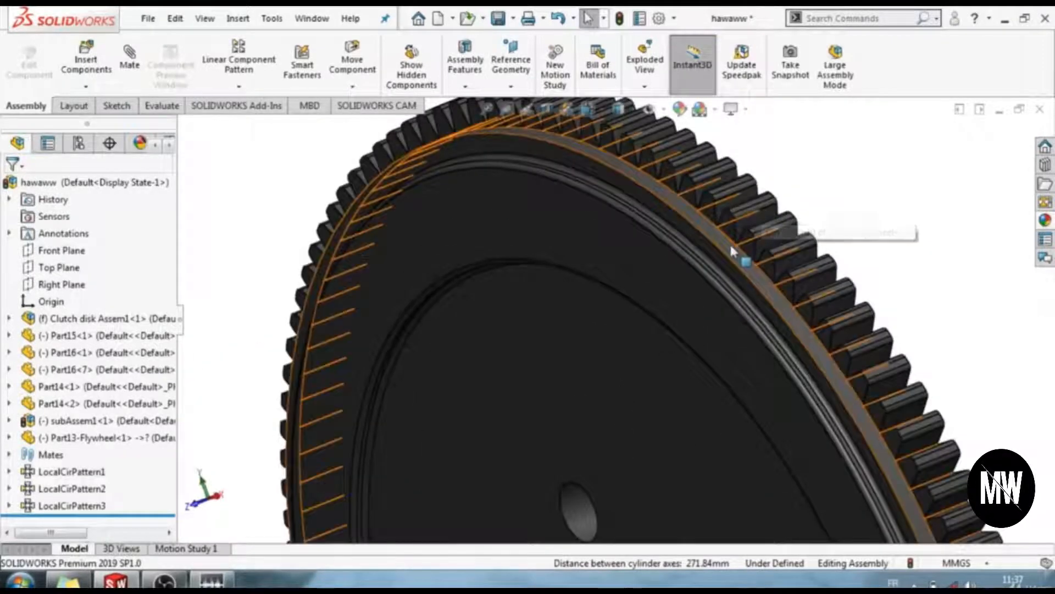
pyautogui.click(730, 243)
pyautogui.scroll(8, 571, 291)
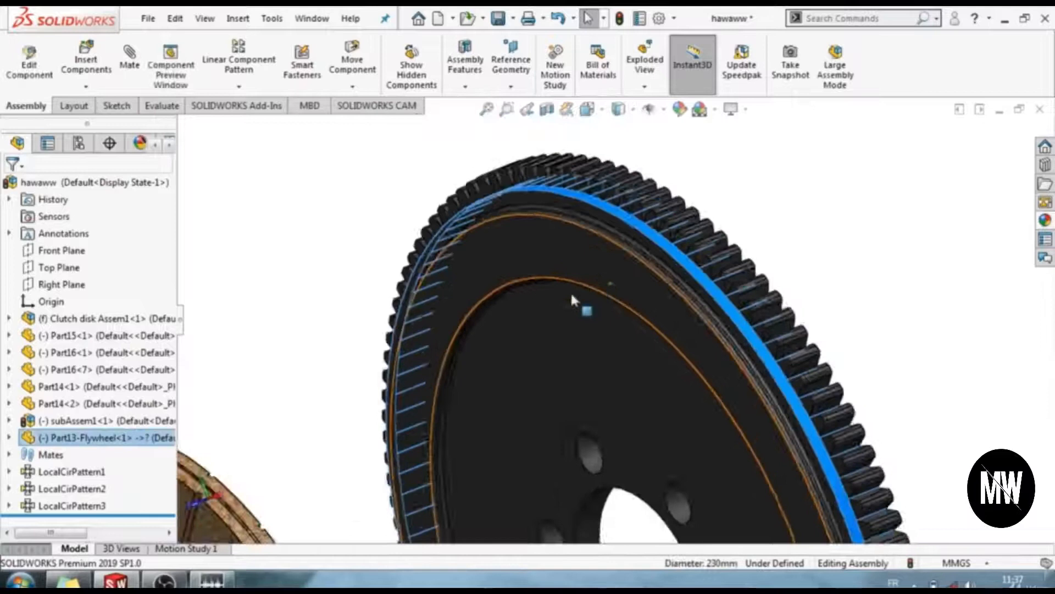
pyautogui.scroll(-5, 430, 385)
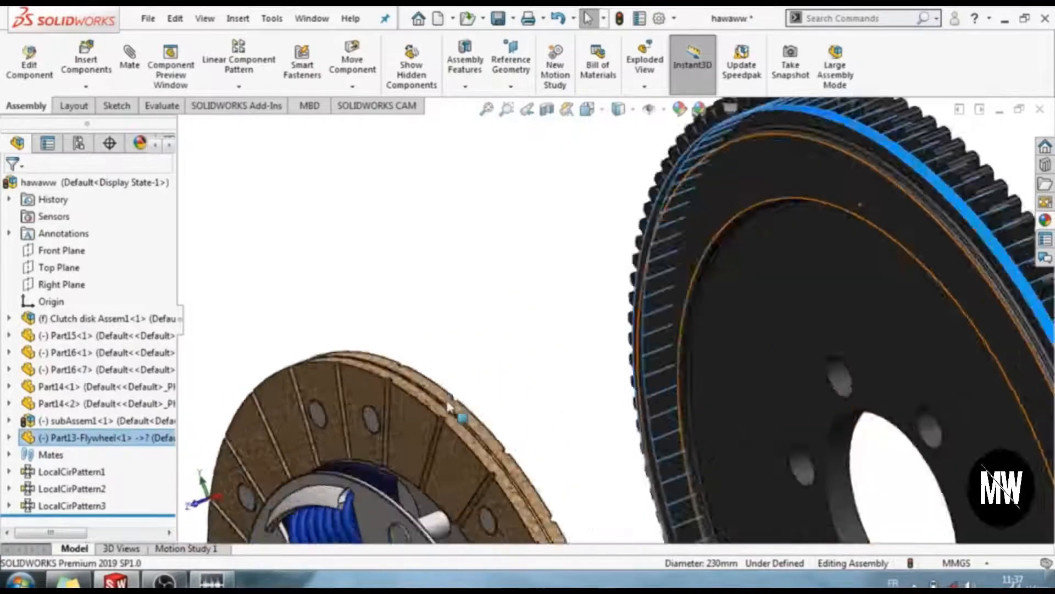
pyautogui.click(437, 400)
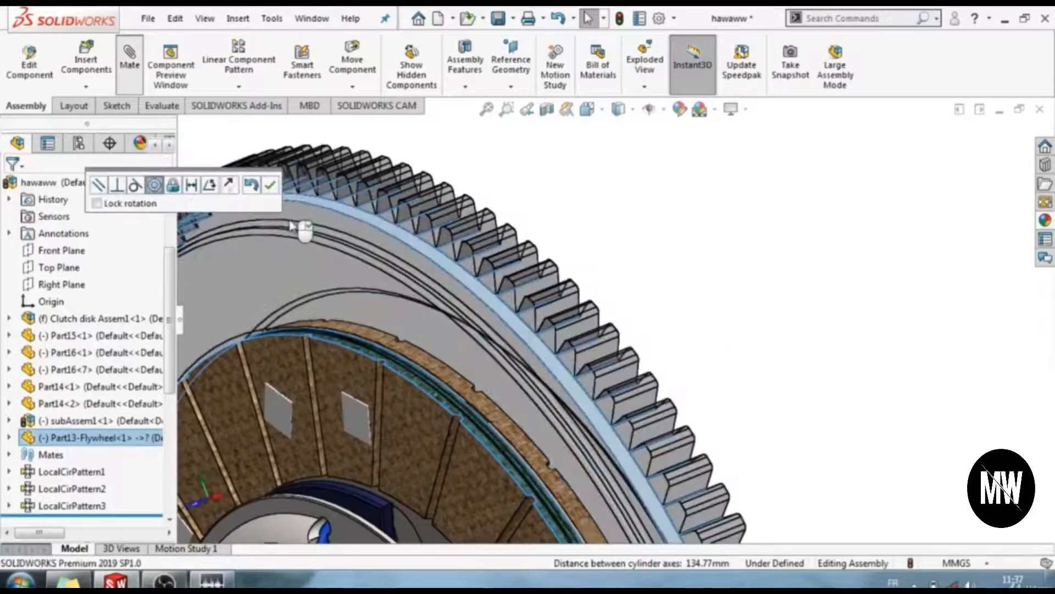
pyautogui.click(10, 188)
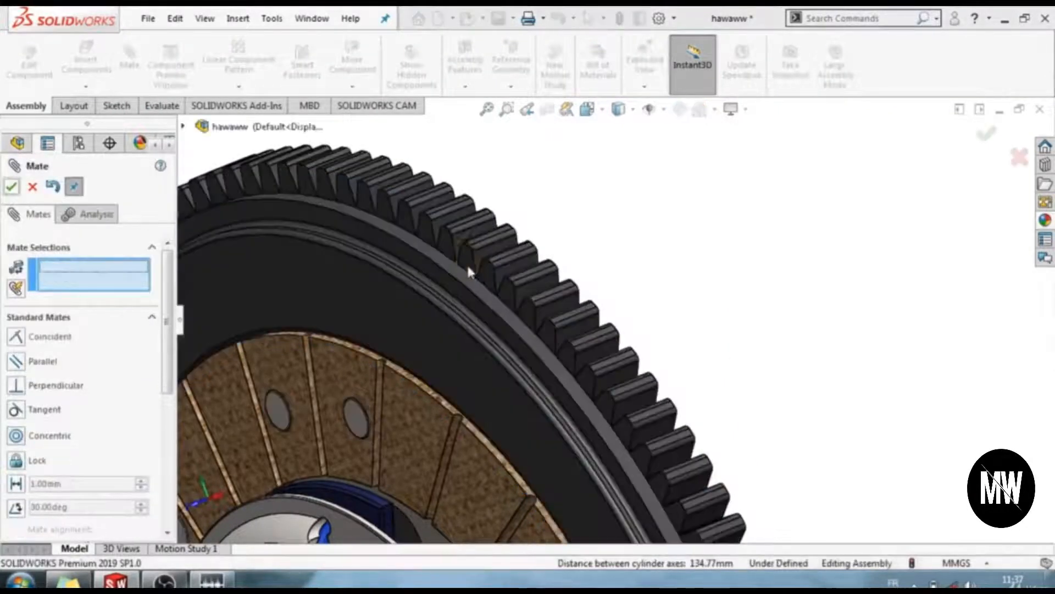
pyautogui.scroll(5, 471, 277)
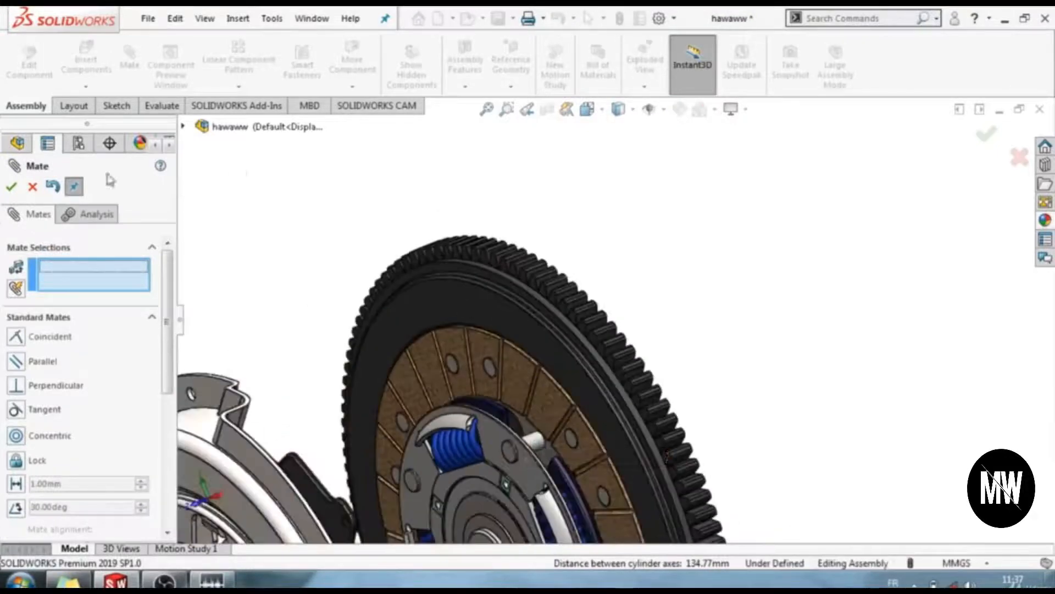
pyautogui.press('Escape')
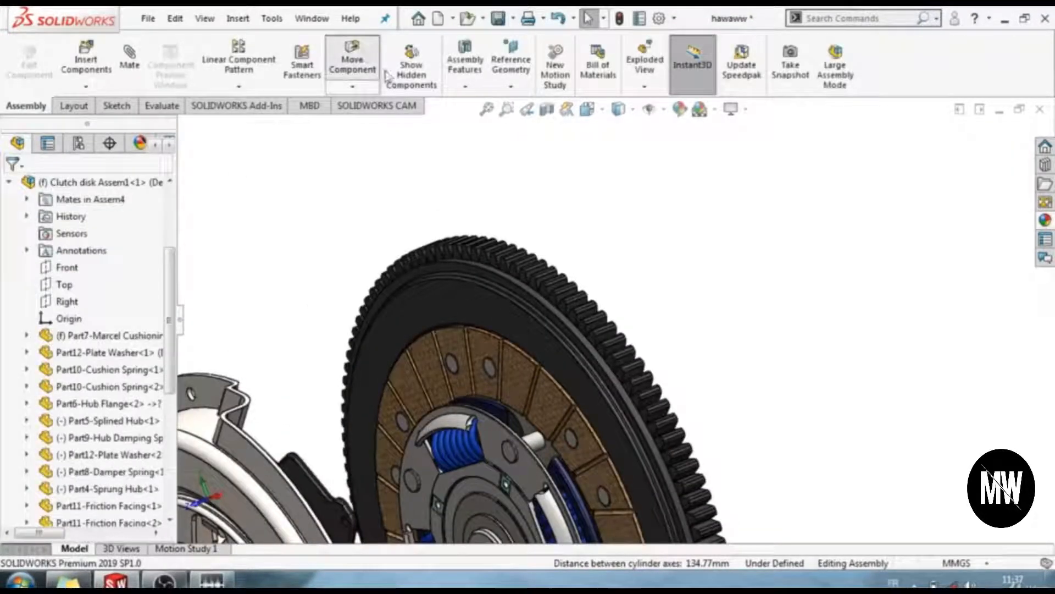
# Move the flywheel backward along the shared axis so it sits clear behind the clutch disk
pyautogui.click(374, 69)
pyautogui.moveTo(586, 308); pyautogui.dragTo(642, 294)
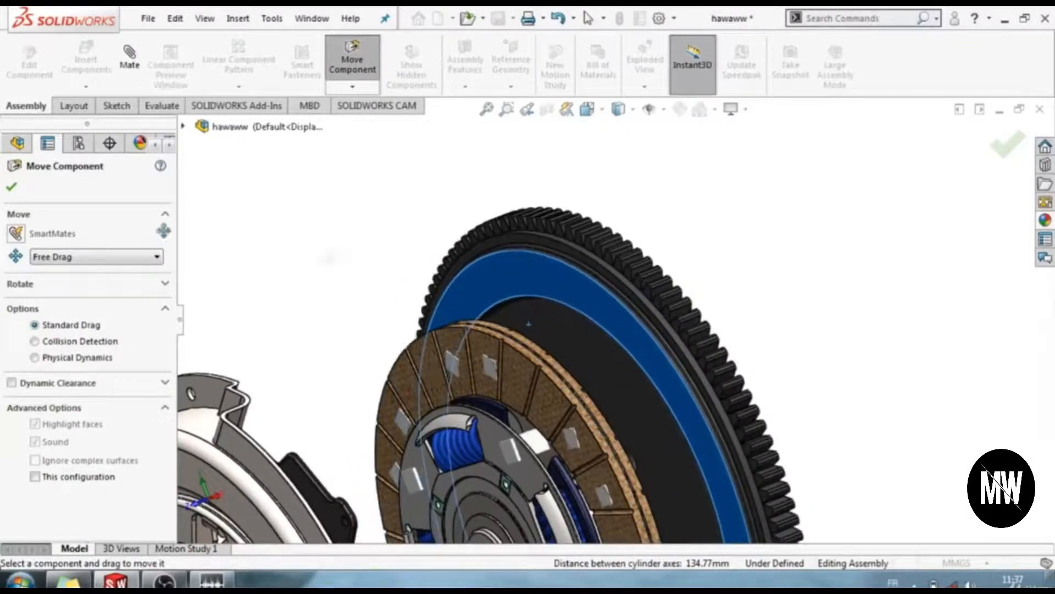
pyautogui.scroll(5, 709, 357)
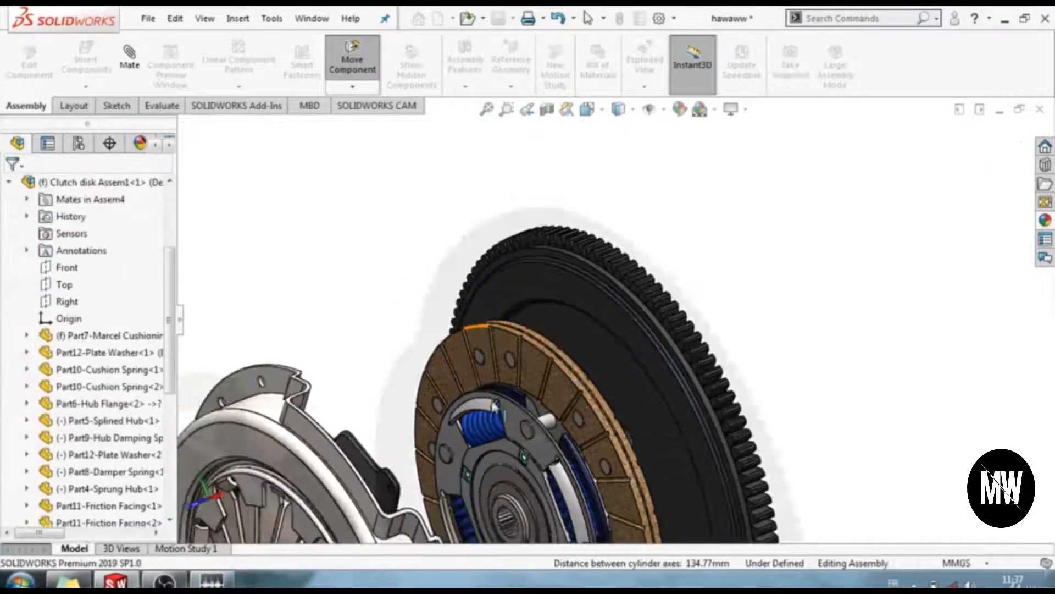
# Mate the flywheel's flat face coincident with the rear face of the clutch disk's rear friction facing
pyautogui.scroll(-4, 709, 378)
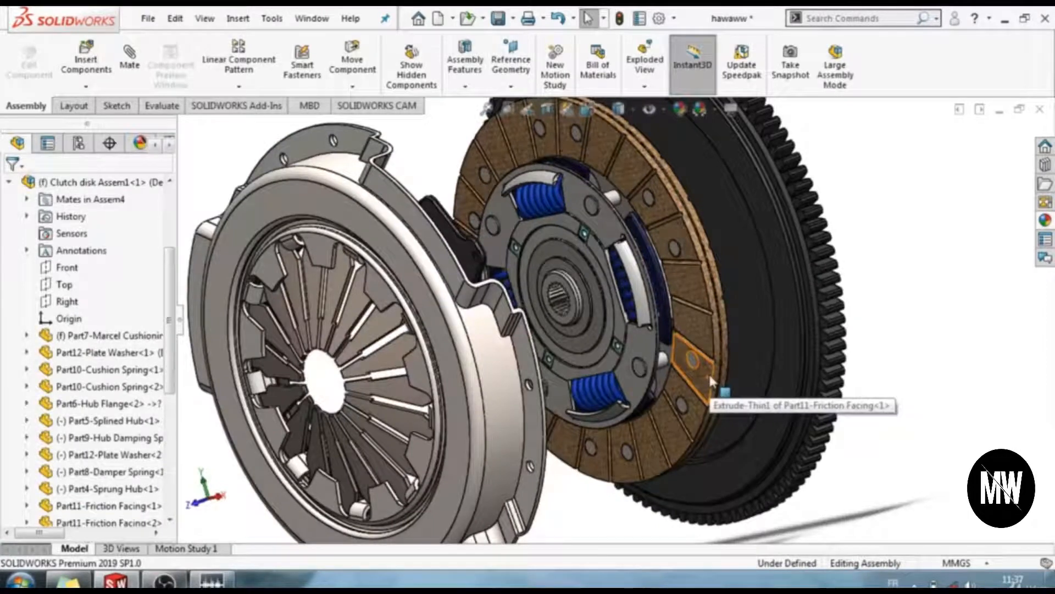
pyautogui.click(743, 253)
pyautogui.scroll(-2, 675, 250)
pyautogui.moveTo(676, 252); pyautogui.dragTo(631, 264, button='middle')
pyautogui.scroll(-8, 716, 233)
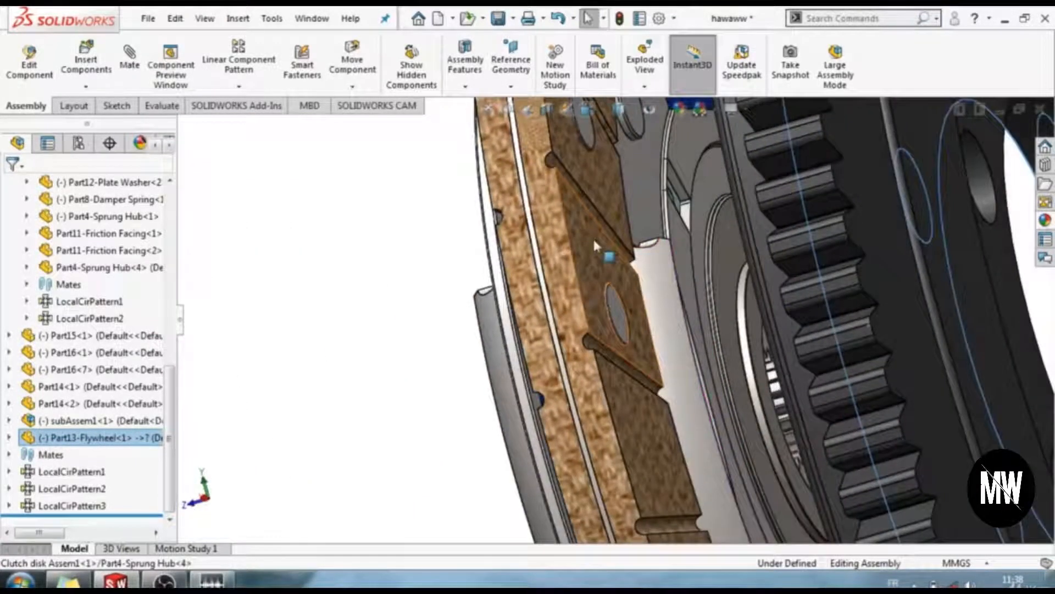
pyautogui.click(580, 258)
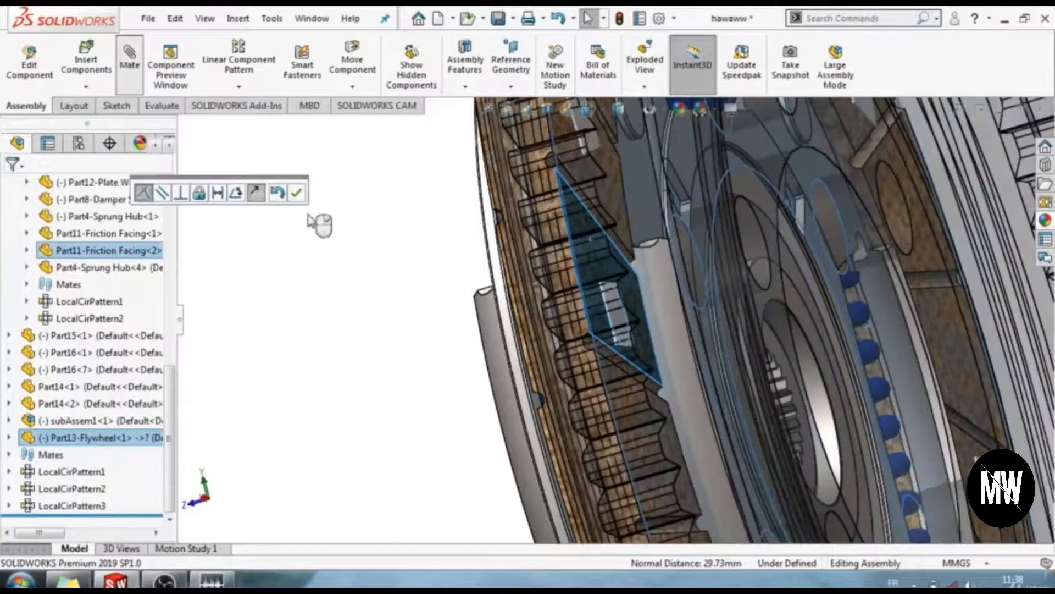
pyautogui.click(12, 188)
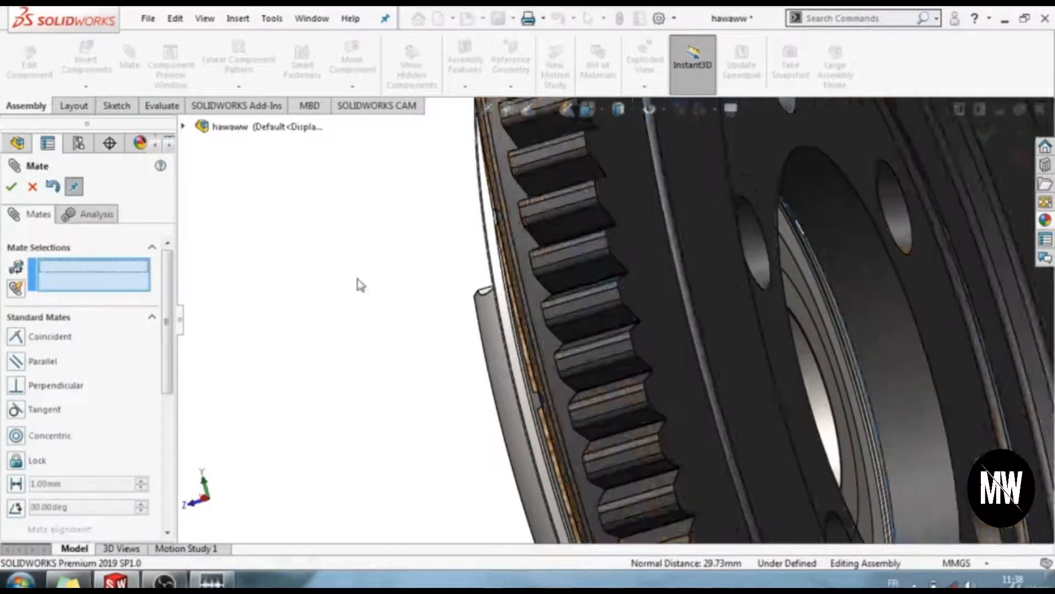
# Mate the rear face of the clutch cover's mounting flange coincident with the flywheel's flat annular front face
pyautogui.scroll(3, 354, 273)
pyautogui.moveTo(384, 287); pyautogui.dragTo(474, 283, button='middle')
pyautogui.scroll(3, 675, 217)
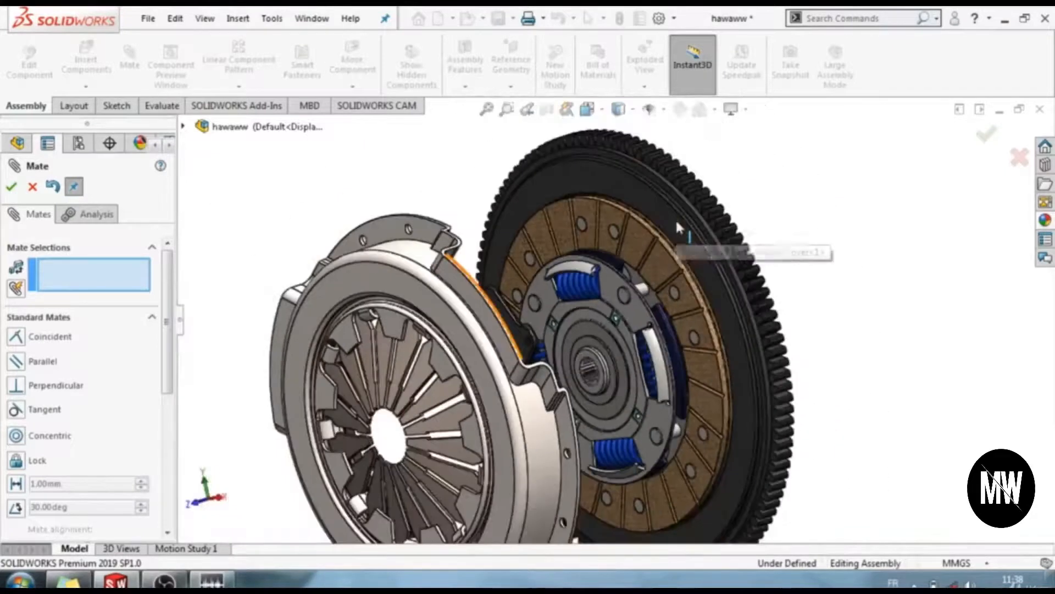
pyautogui.scroll(-2, 672, 237)
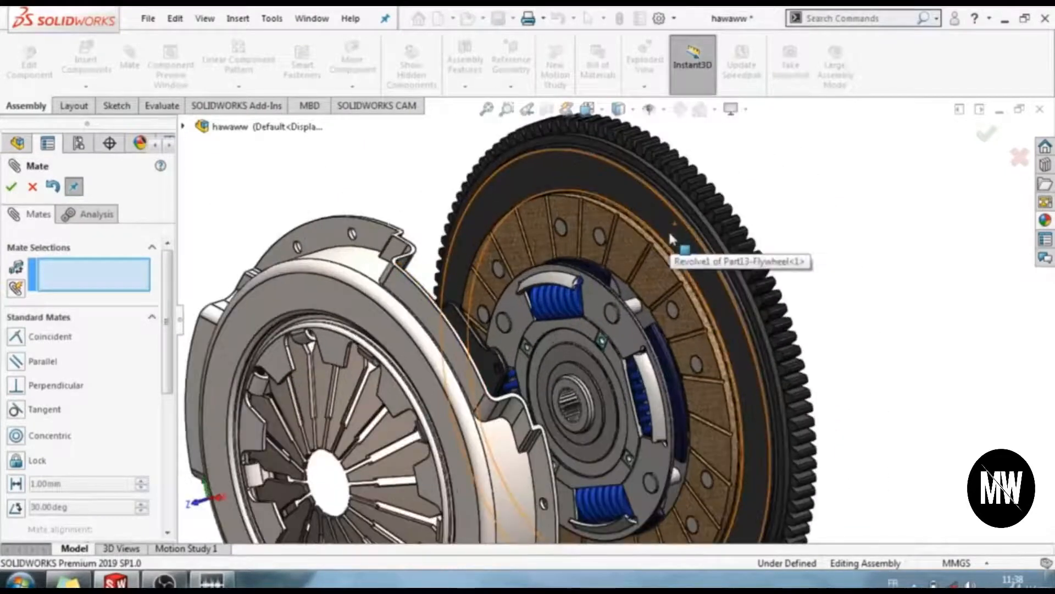
pyautogui.scroll(-1, 668, 230)
pyautogui.scroll(-3, 629, 203)
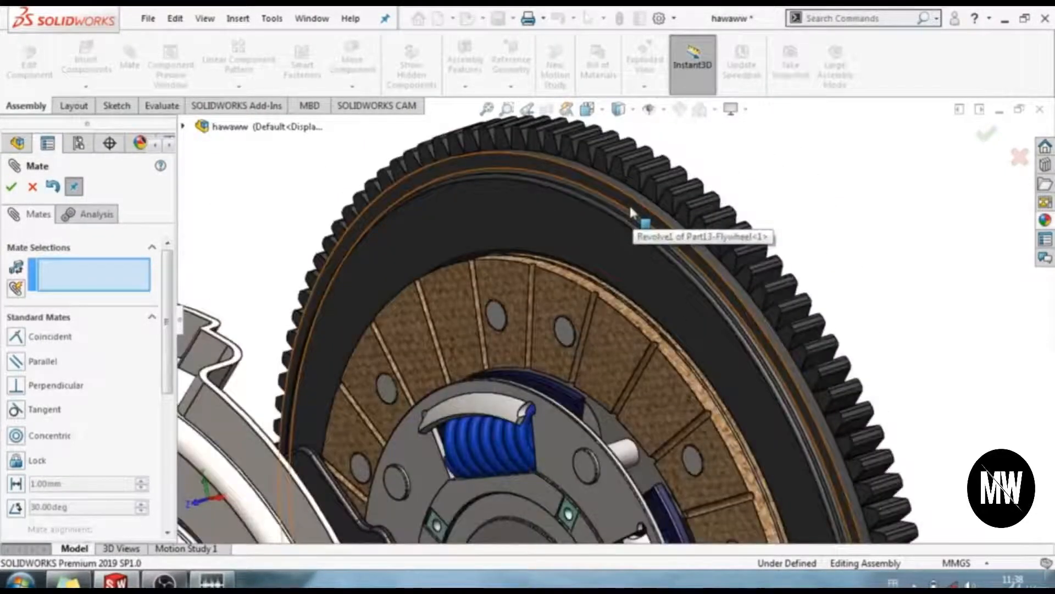
pyautogui.press('Escape')
pyautogui.scroll(2, 581, 292)
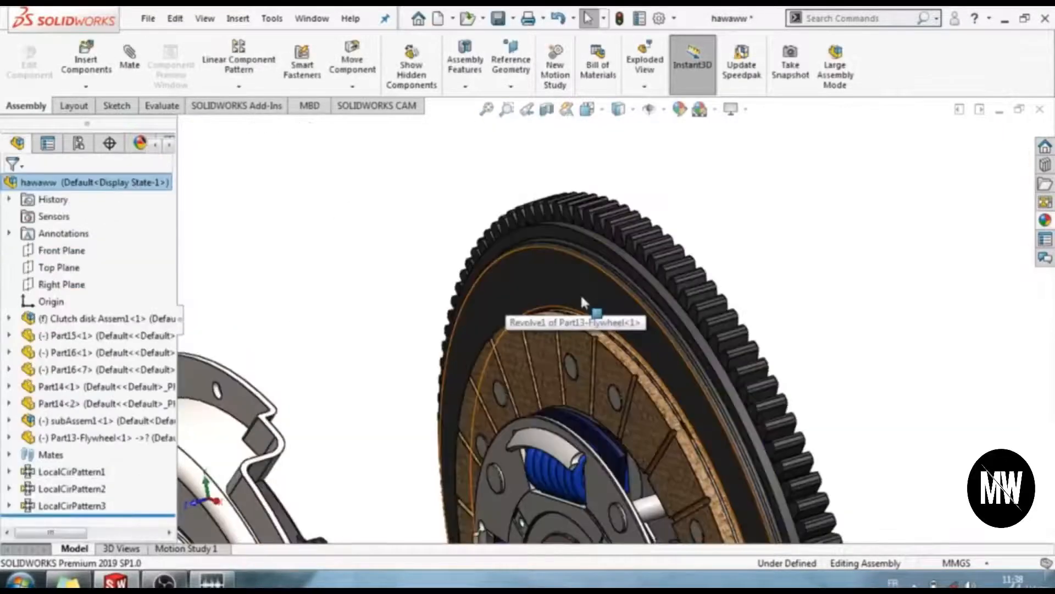
pyautogui.click(582, 290)
pyautogui.scroll(-2, 367, 360)
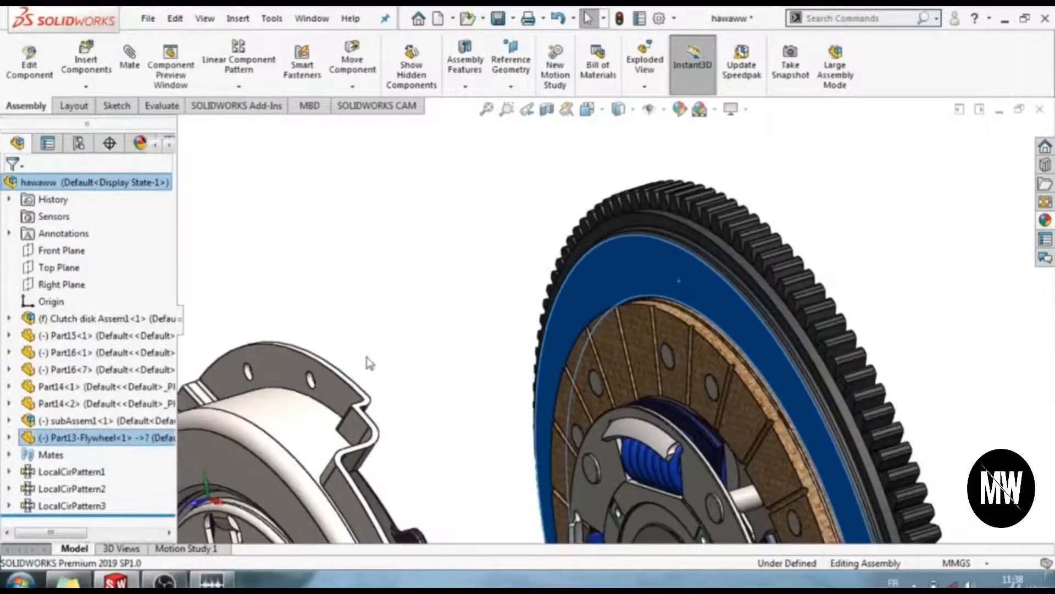
pyautogui.moveTo(405, 414); pyautogui.dragTo(682, 336, button='middle')
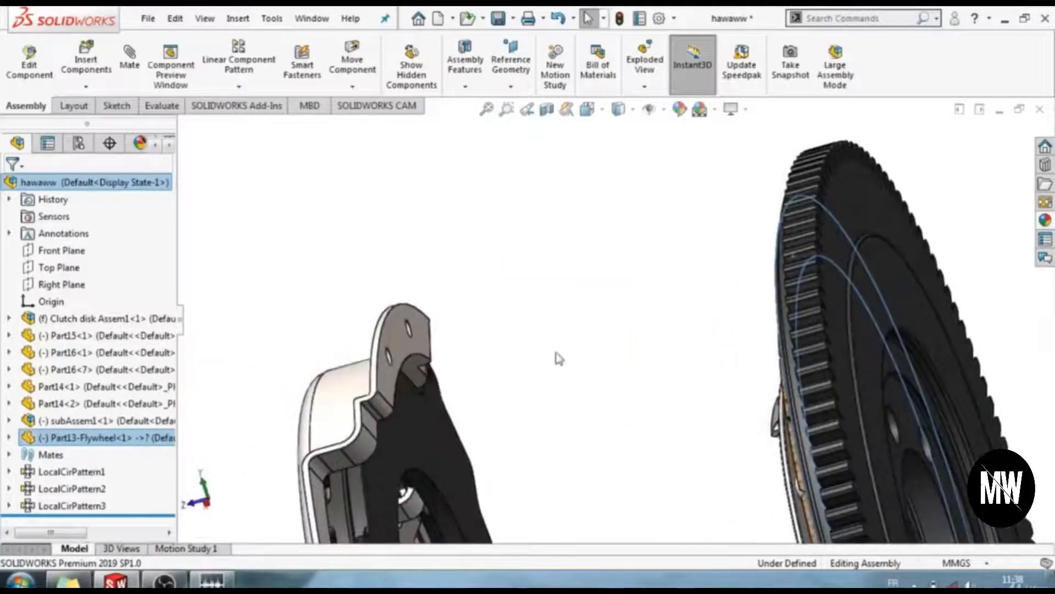
pyautogui.keyDown('ctrl'); pyautogui.click(406, 347); pyautogui.keyUp('ctrl')
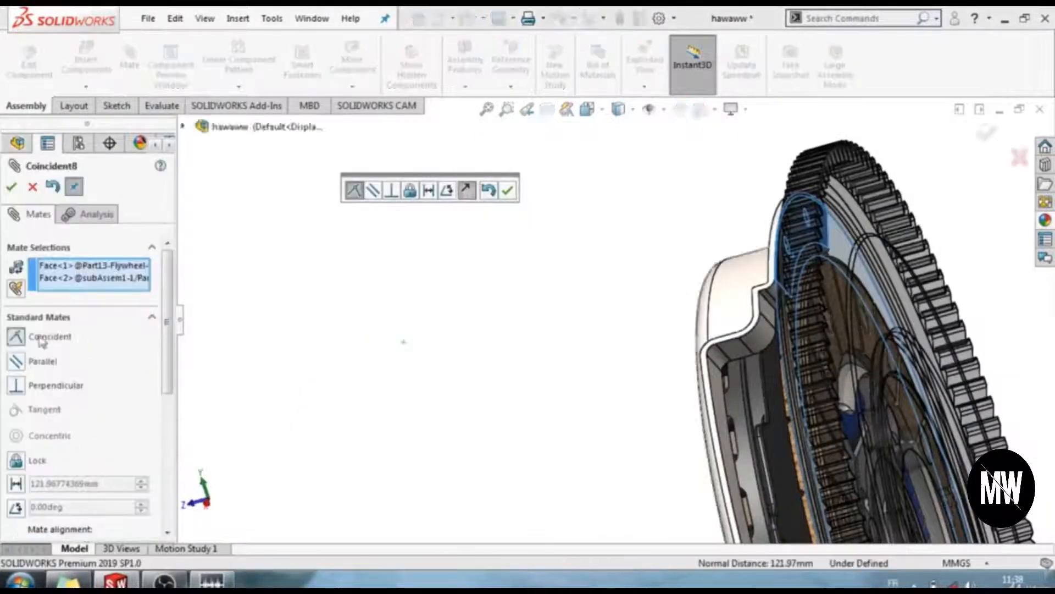
pyautogui.click(11, 186)
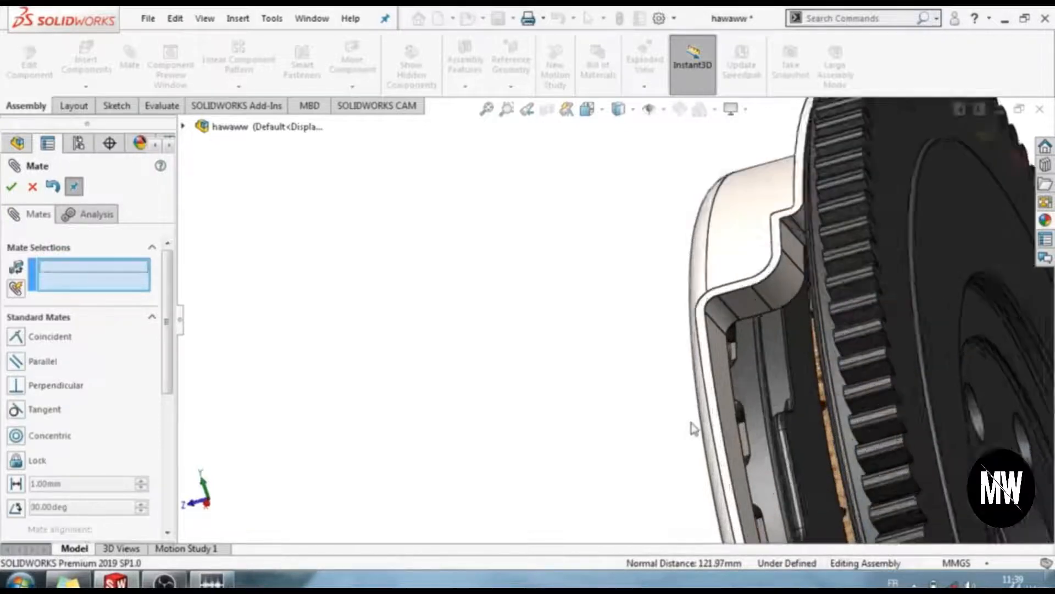
# Start an assembly sketch on the flywheel's annular front face exposed beside the clutch cover and switch to the Front view
pyautogui.scroll(3, 577, 462)
pyautogui.moveTo(546, 431); pyautogui.dragTo(597, 399, button='middle')
pyautogui.scroll(-1, 514, 287)
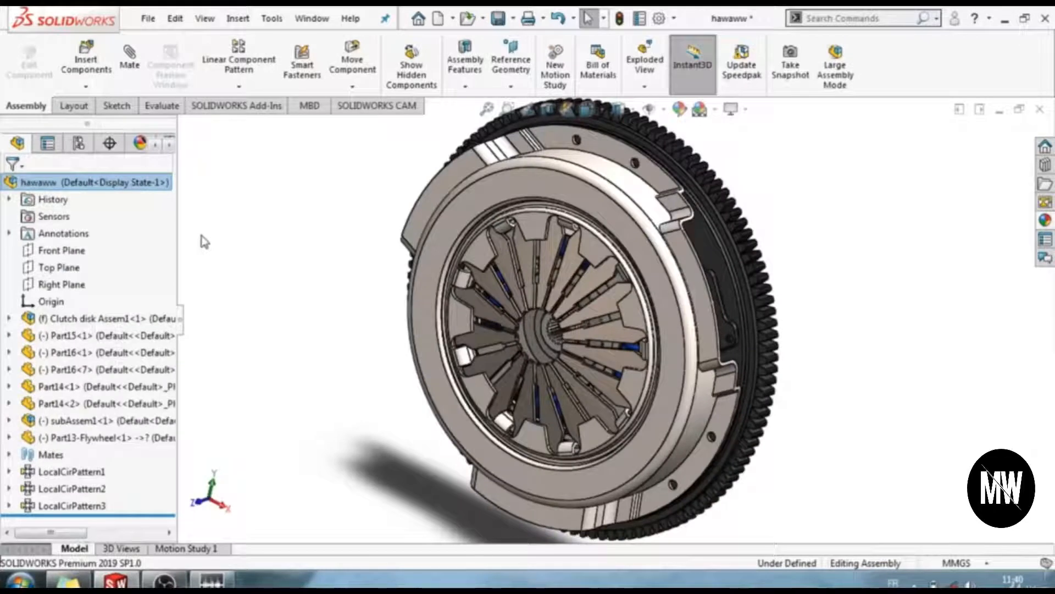
pyautogui.scroll(-4, 824, 206)
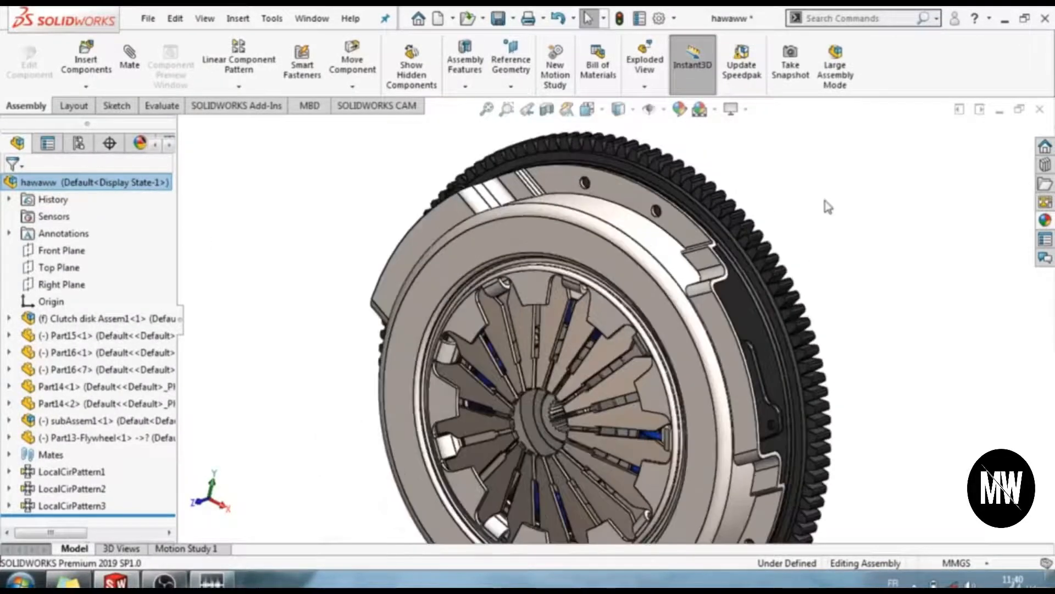
pyautogui.scroll(-2, 727, 387)
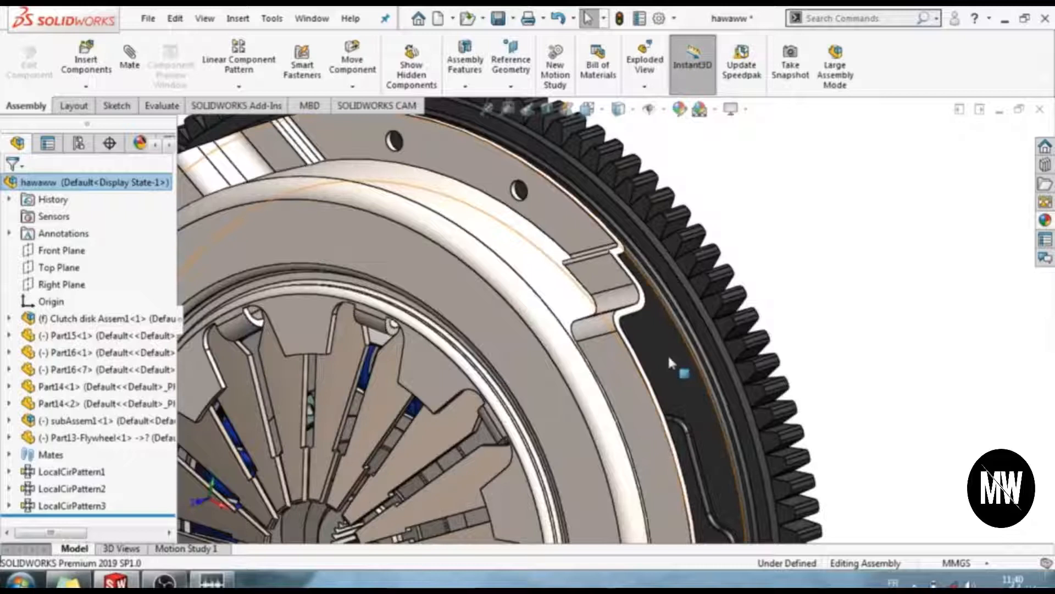
pyautogui.click(668, 354)
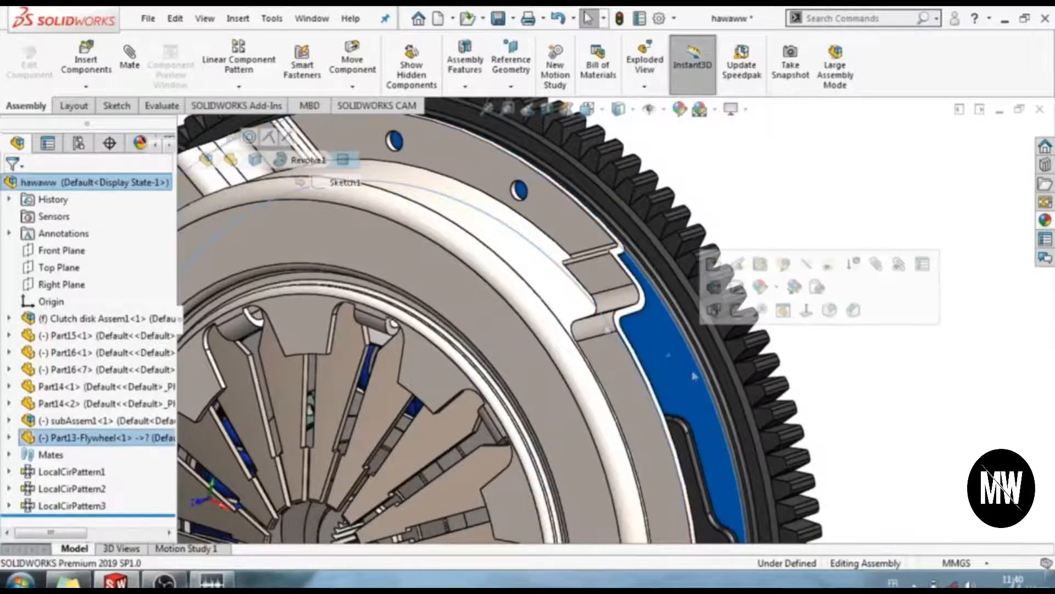
pyautogui.scroll(3, 668, 354)
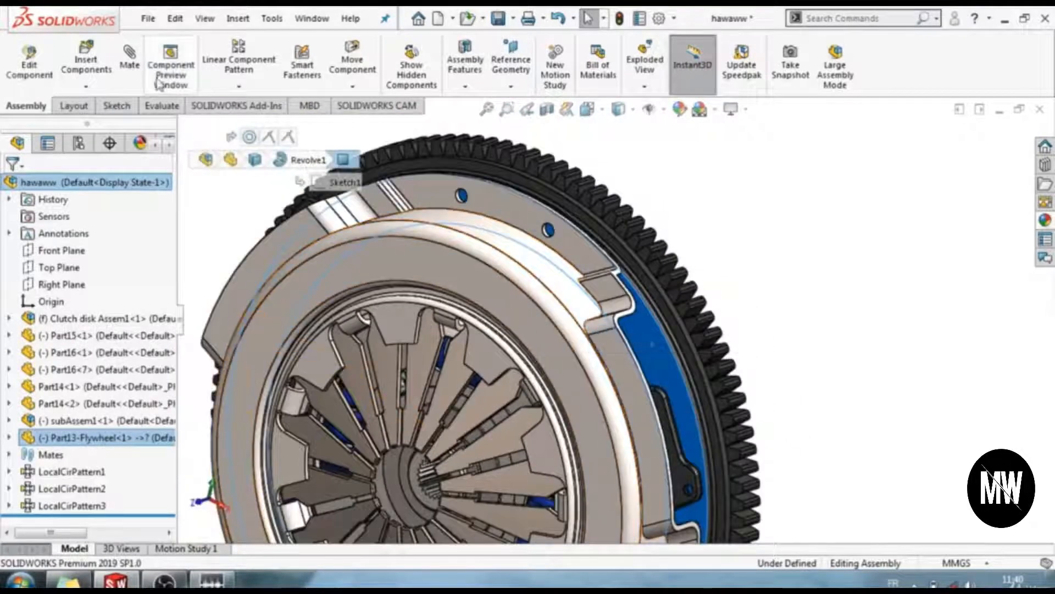
pyautogui.click(117, 106)
pyautogui.click(21, 63)
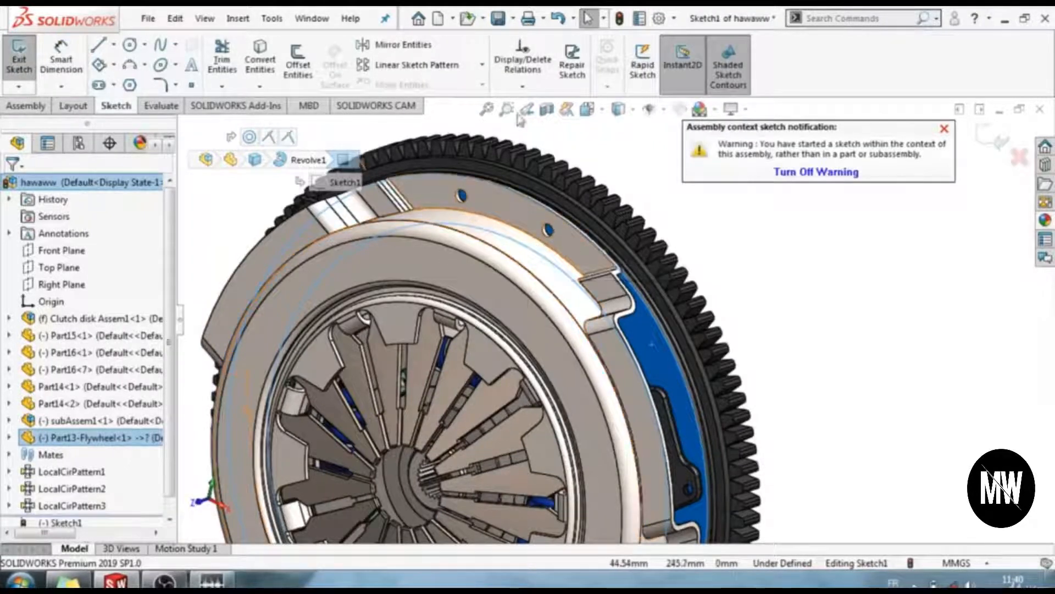
pyautogui.click(587, 109)
pyautogui.click(610, 150)
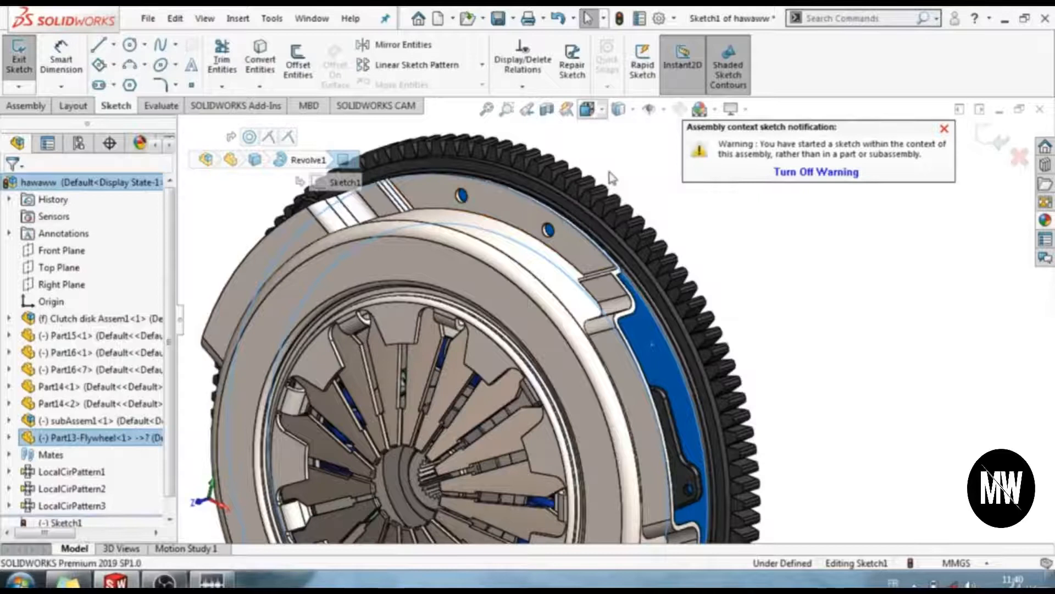
# Sketch a circle with a radius of about 2.63 mm over the right bolt hole in the clutch cover's upper flange
pyautogui.scroll(-8, 633, 175)
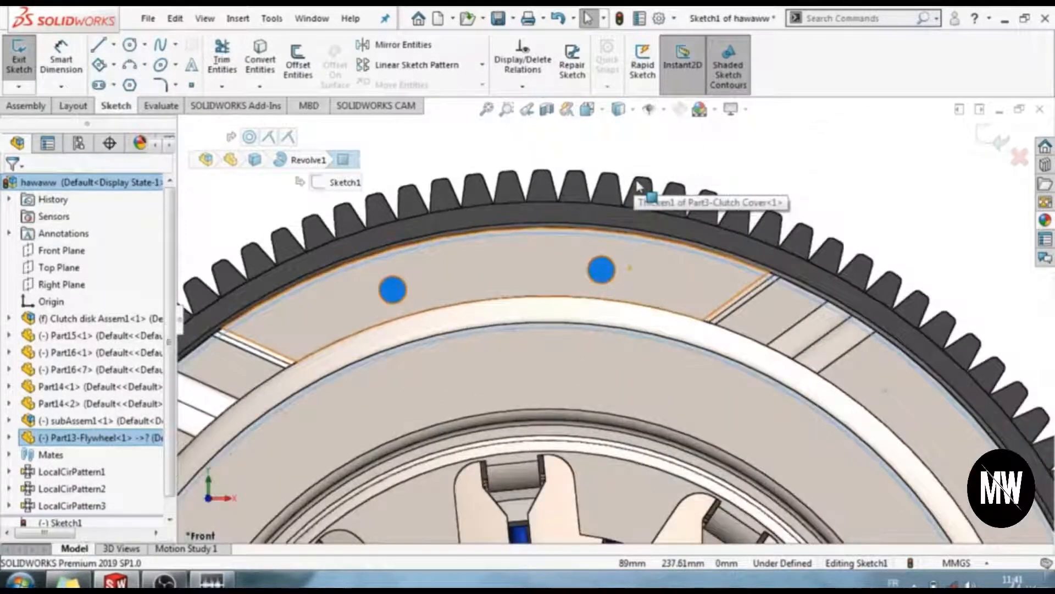
pyautogui.click(130, 44)
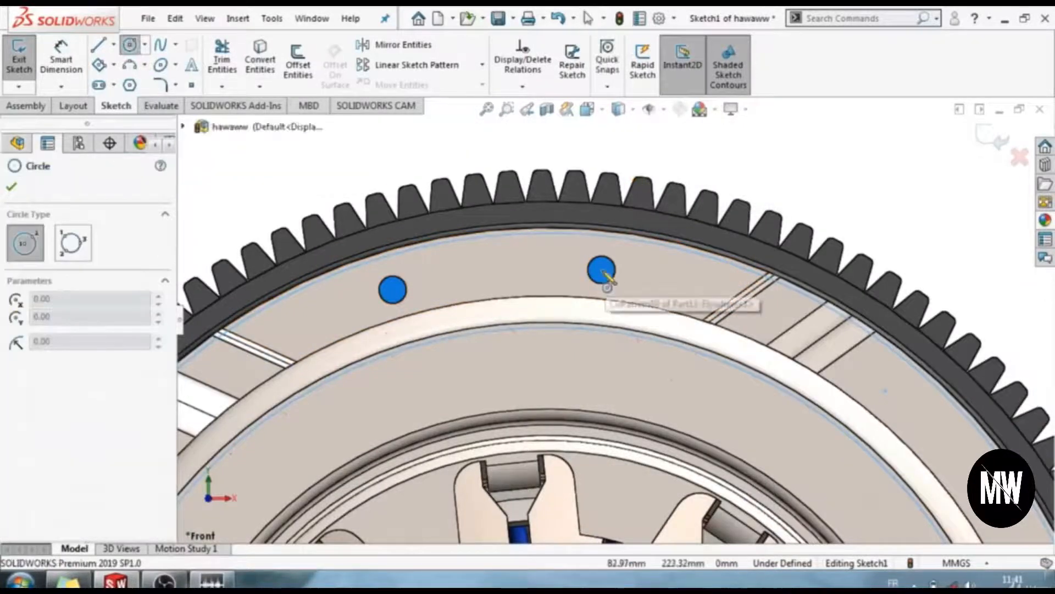
pyautogui.click(602, 269)
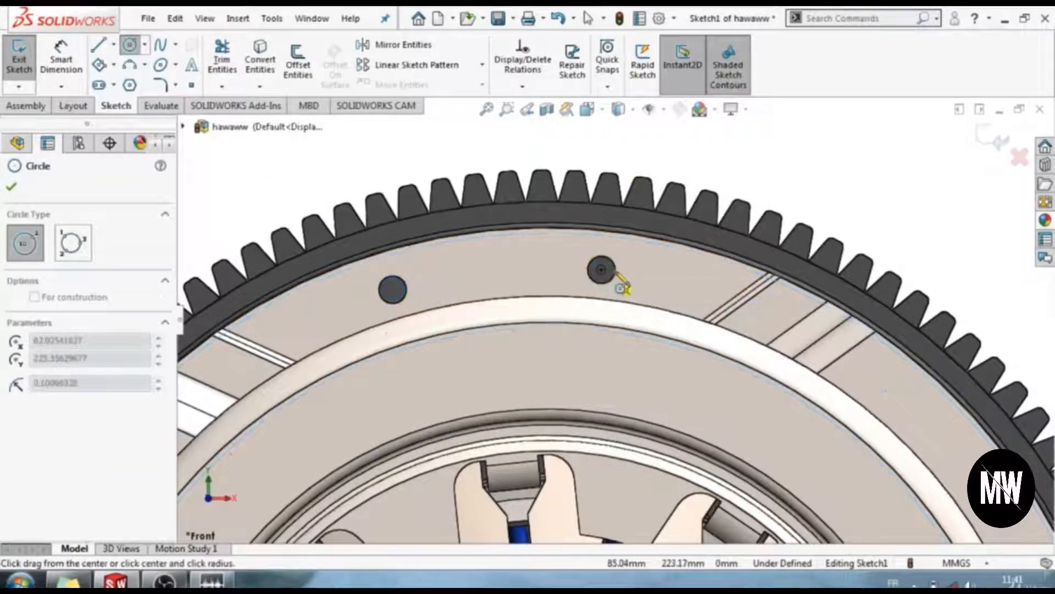
pyautogui.scroll(-5, 622, 280)
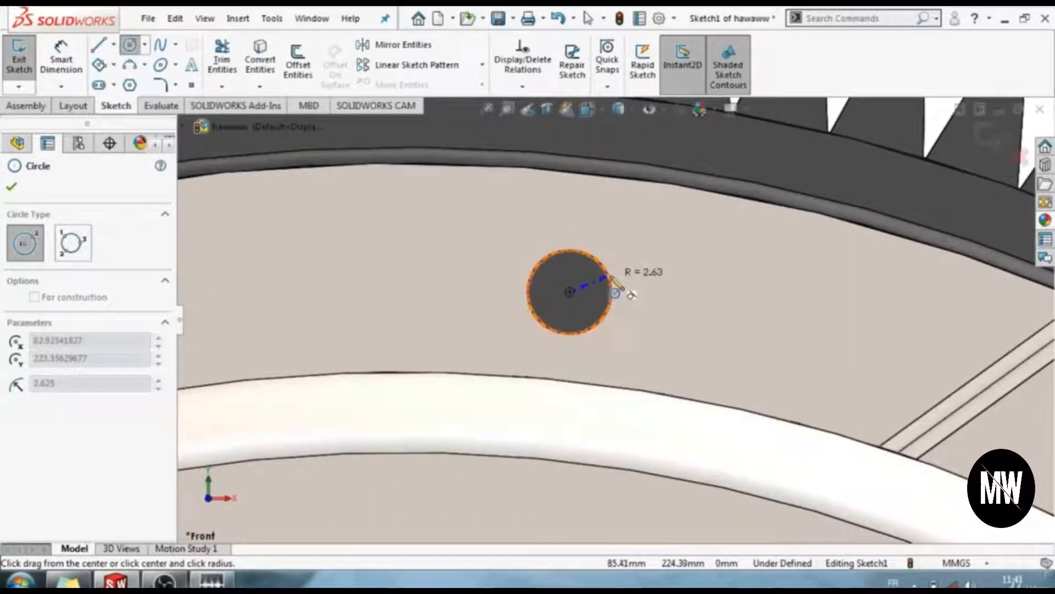
pyautogui.click(631, 295)
pyautogui.scroll(3, 564, 301)
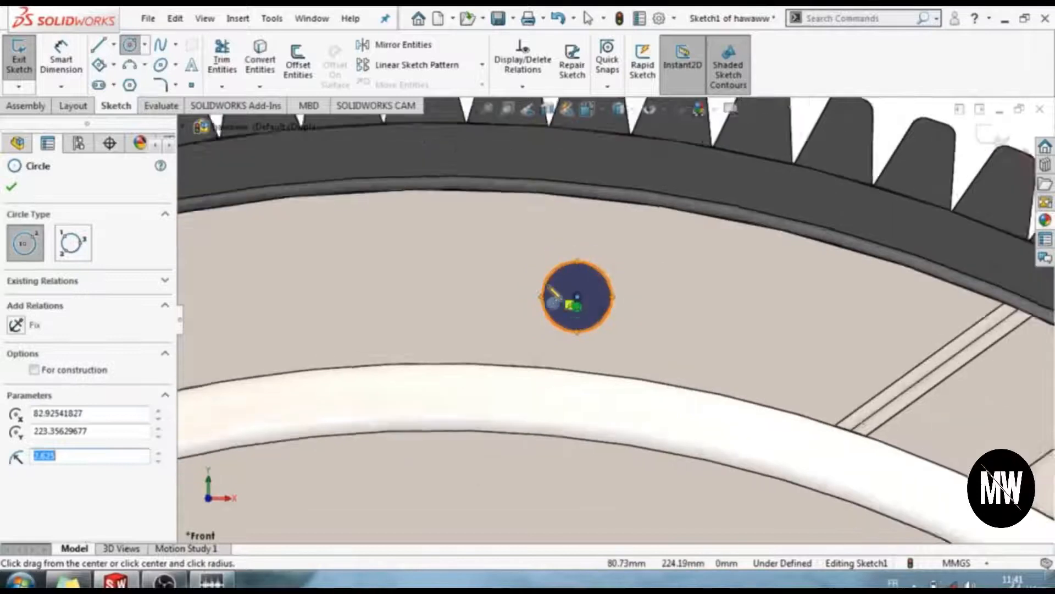
pyautogui.scroll(2, 552, 299)
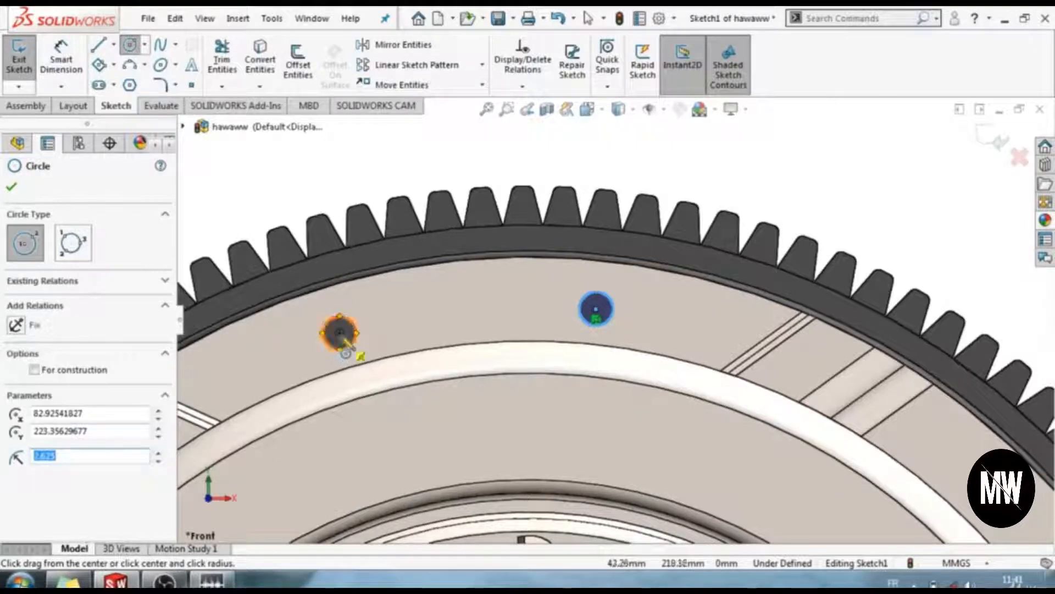
# Sketch a circle with a radius of about 2.63 mm over the left bolt hole in the cover's upper flange and close the sketch
pyautogui.click(355, 349)
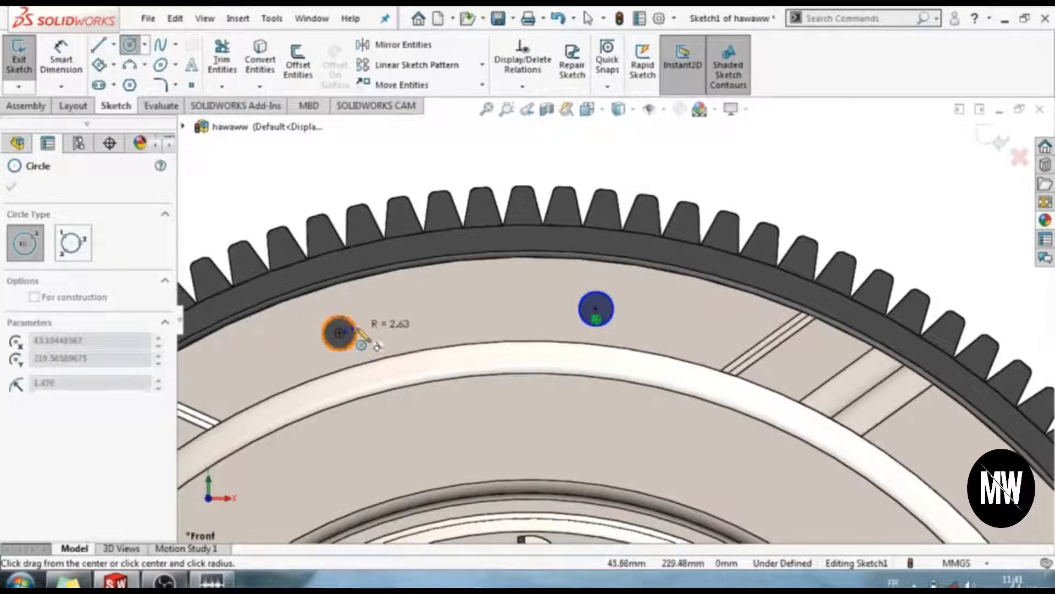
pyautogui.click(357, 329)
pyautogui.scroll(2, 600, 379)
pyautogui.scroll(-2, 600, 379)
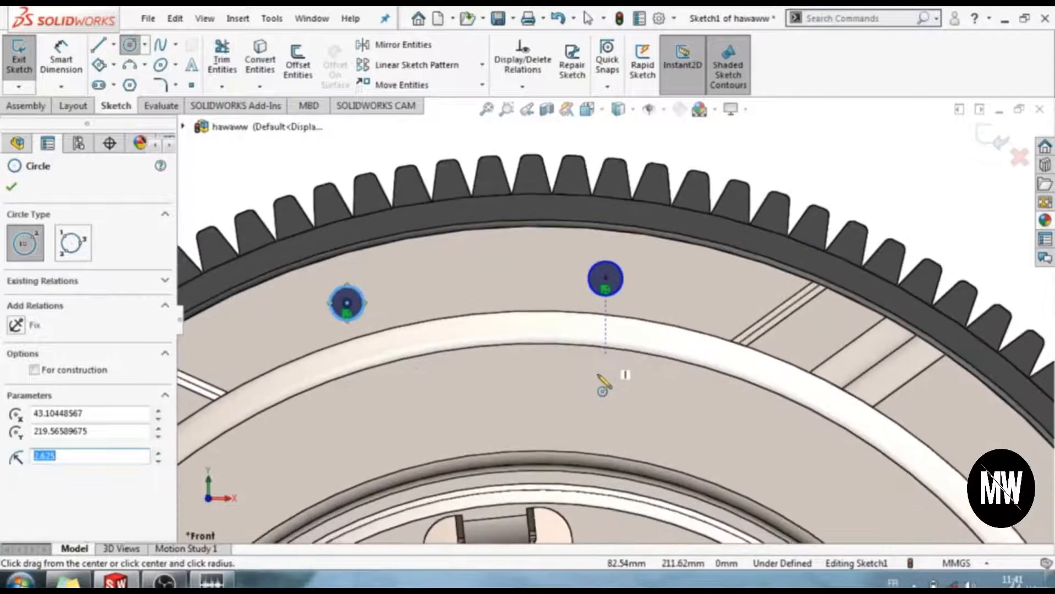
pyautogui.scroll(5, 603, 390)
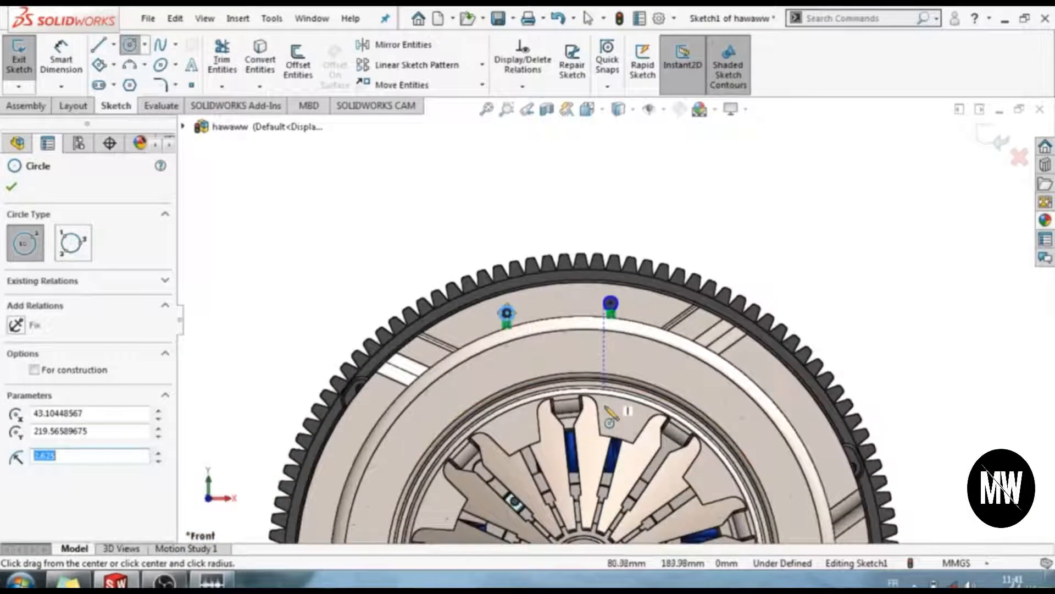
pyautogui.click(11, 187)
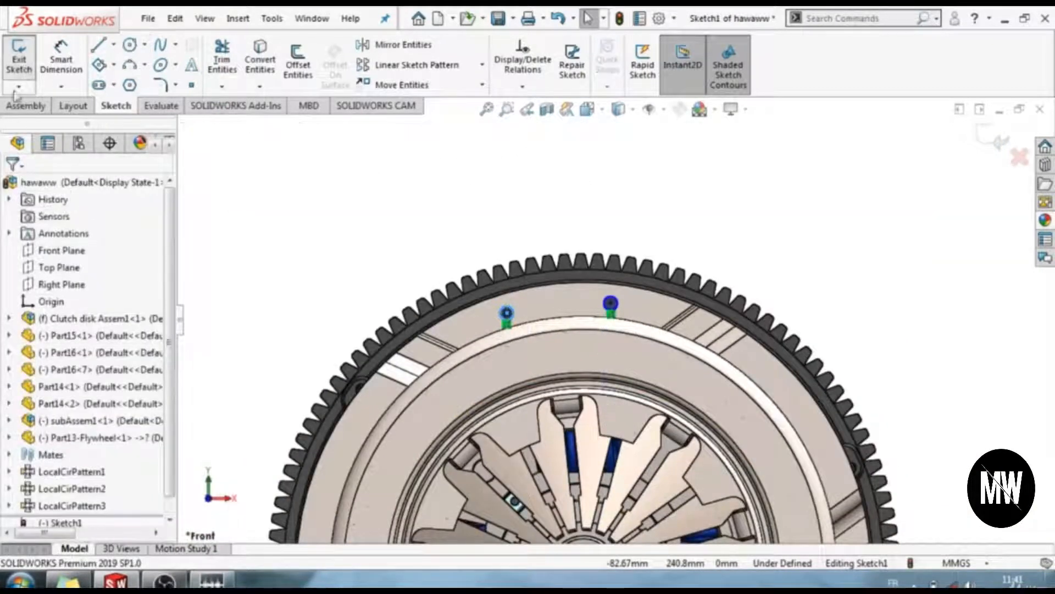
pyautogui.click(20, 65)
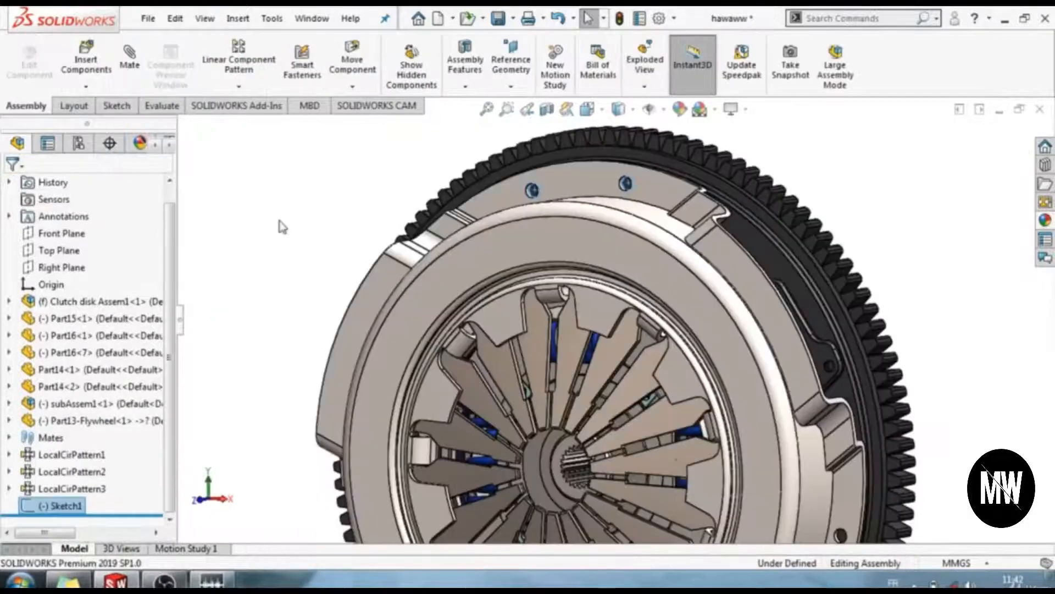
# Start a Hole Wizard assembly feature of type Hole with ISO screw clearance, size M5, normal fit, 5.25 mm diameter and Through All
pyautogui.click(464, 88)
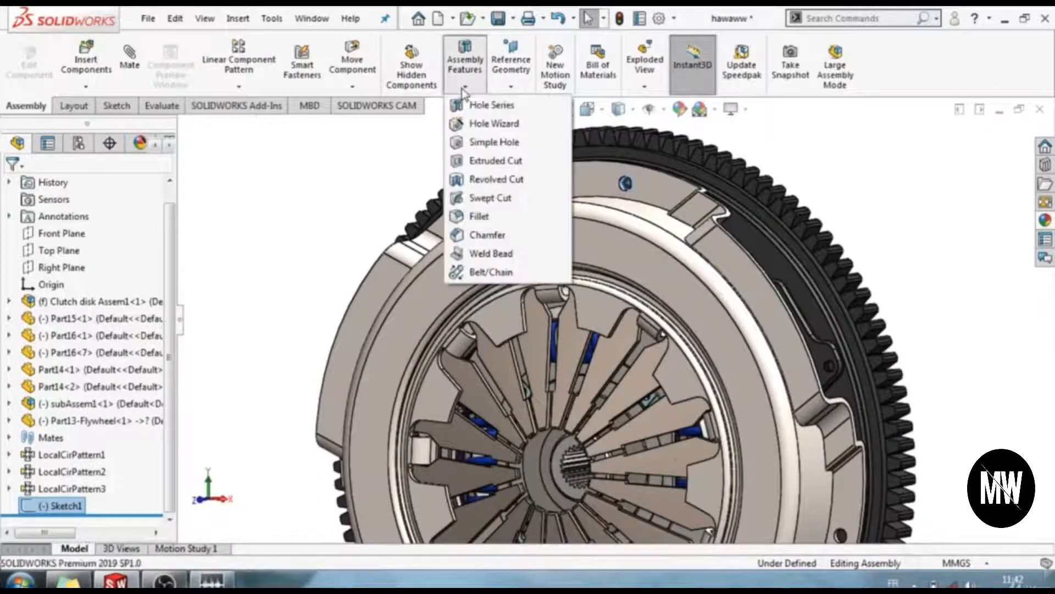
pyautogui.click(484, 126)
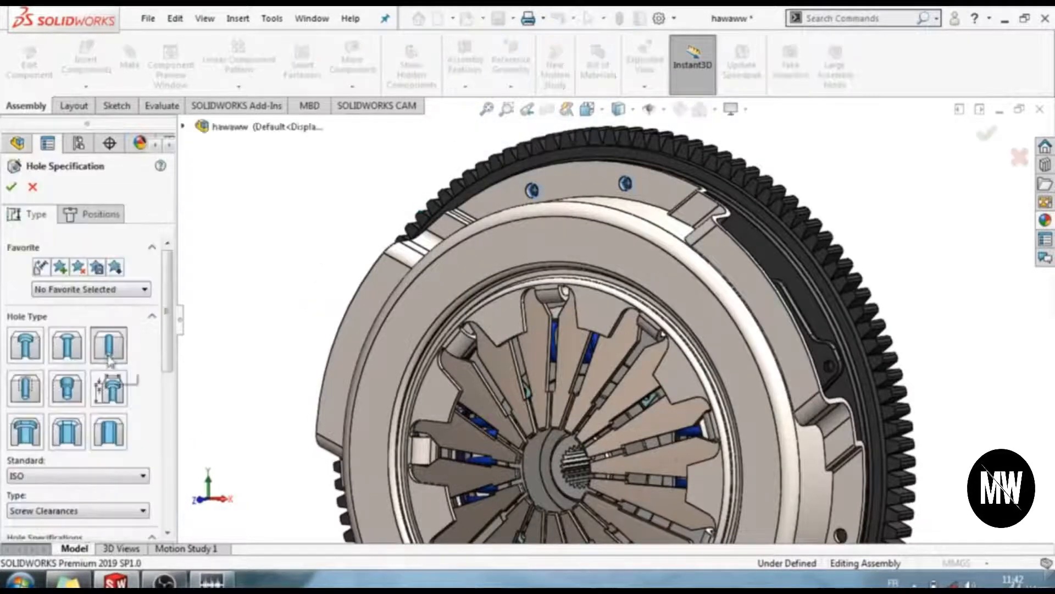
pyautogui.click(105, 360)
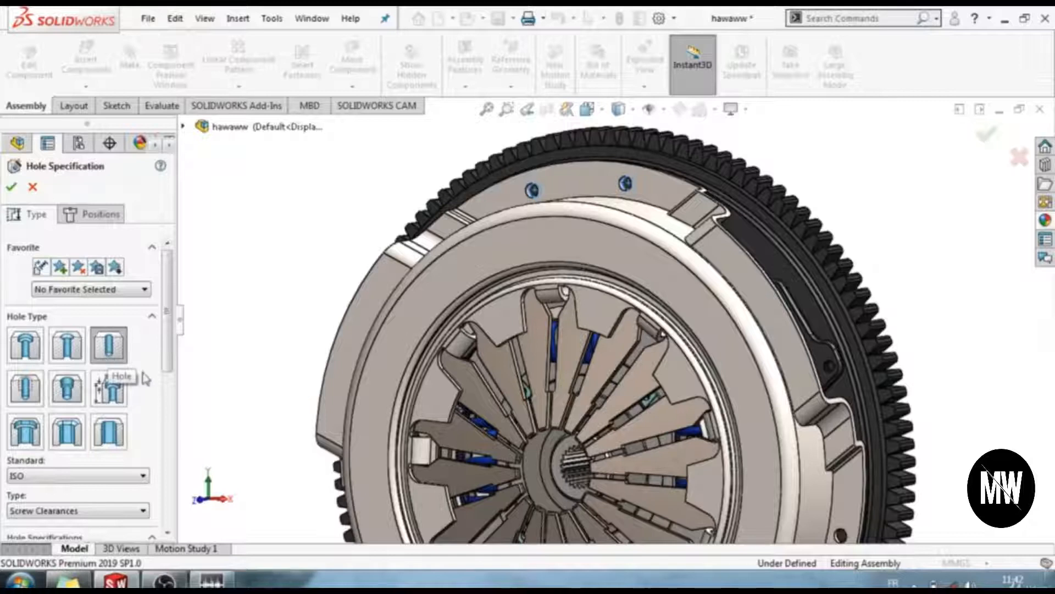
pyautogui.scroll(-3, 60, 385)
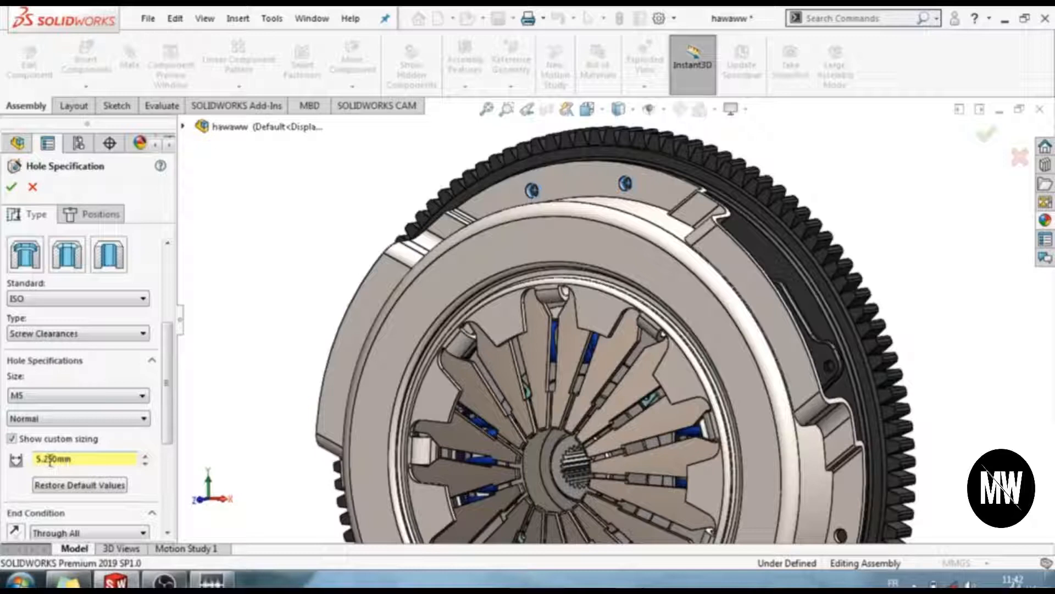
pyautogui.moveTo(167, 366); pyautogui.dragTo(156, 435)
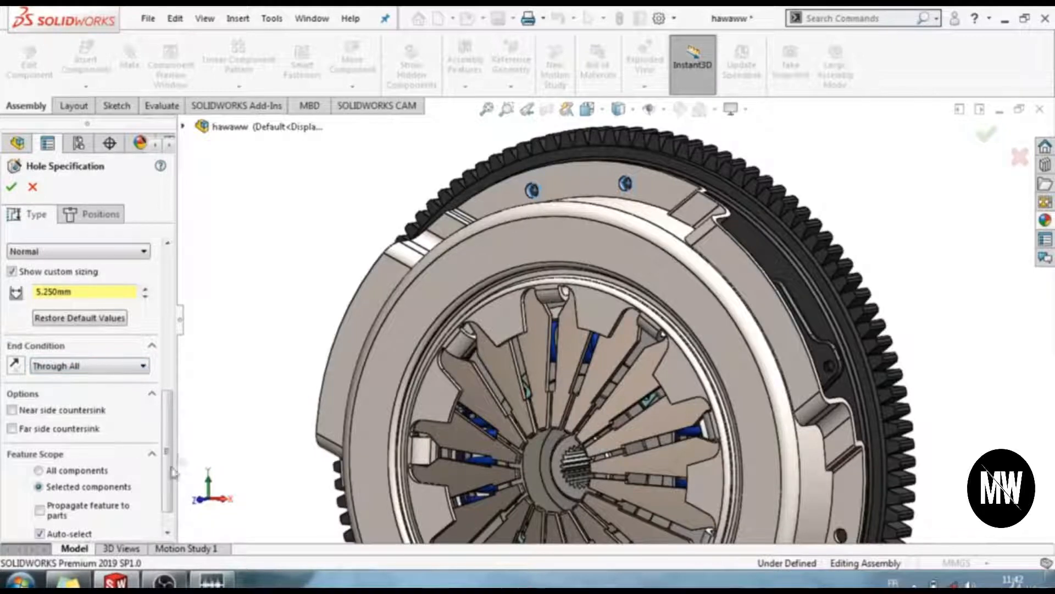
# Position the clearance holes at the centres of the two bolt holes in the cover's upper flange and create the feature
pyautogui.click(91, 217)
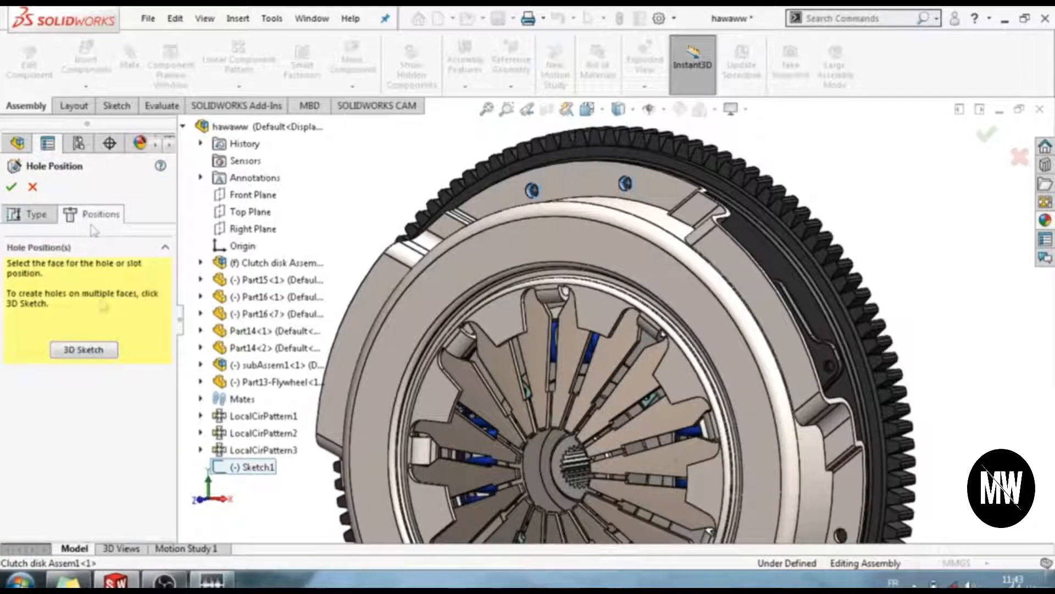
pyautogui.click(538, 193)
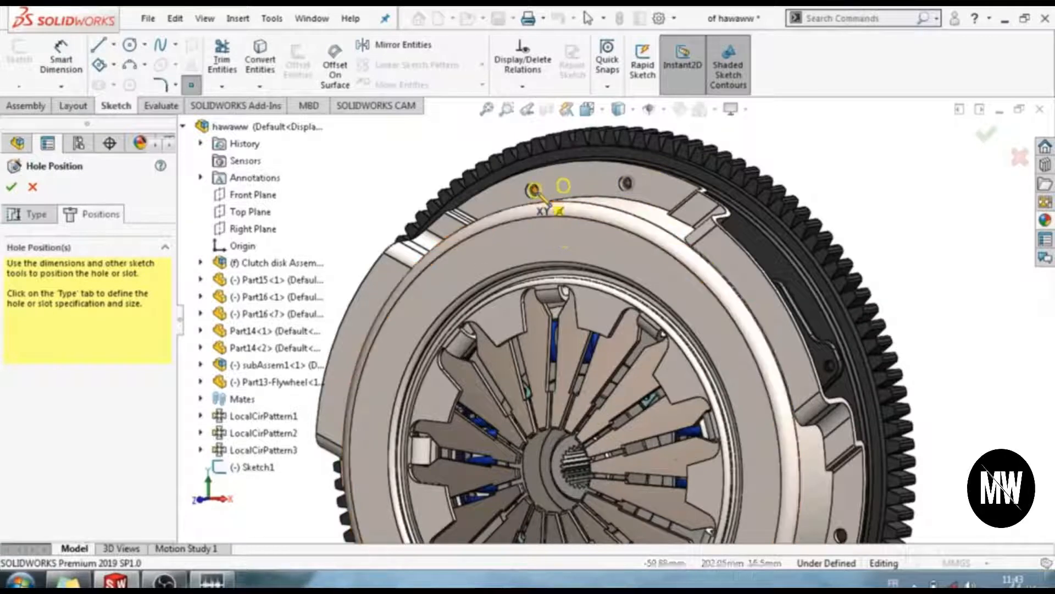
pyautogui.click(629, 186)
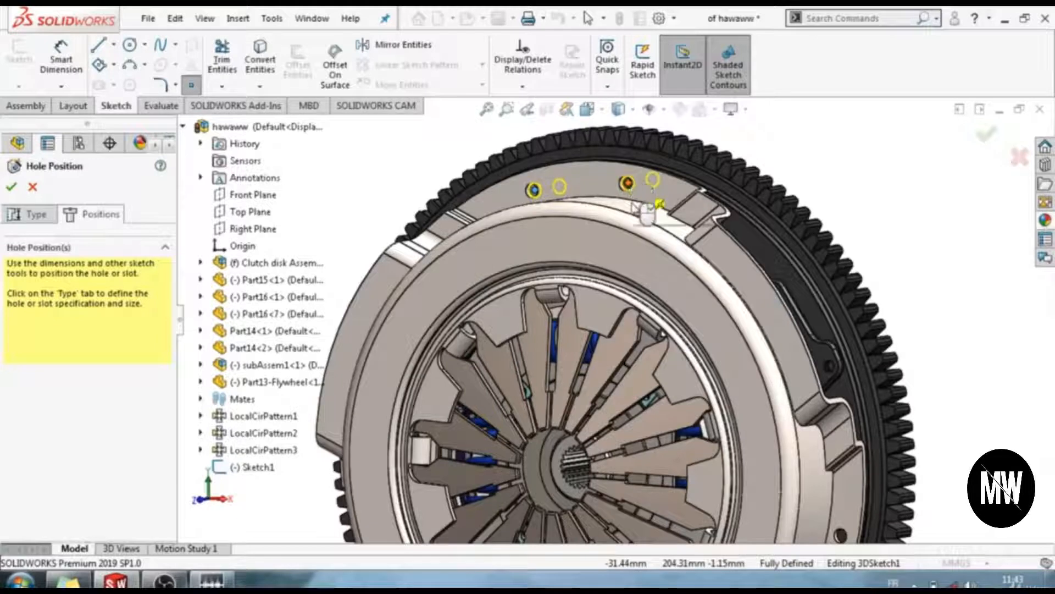
pyautogui.click(12, 188)
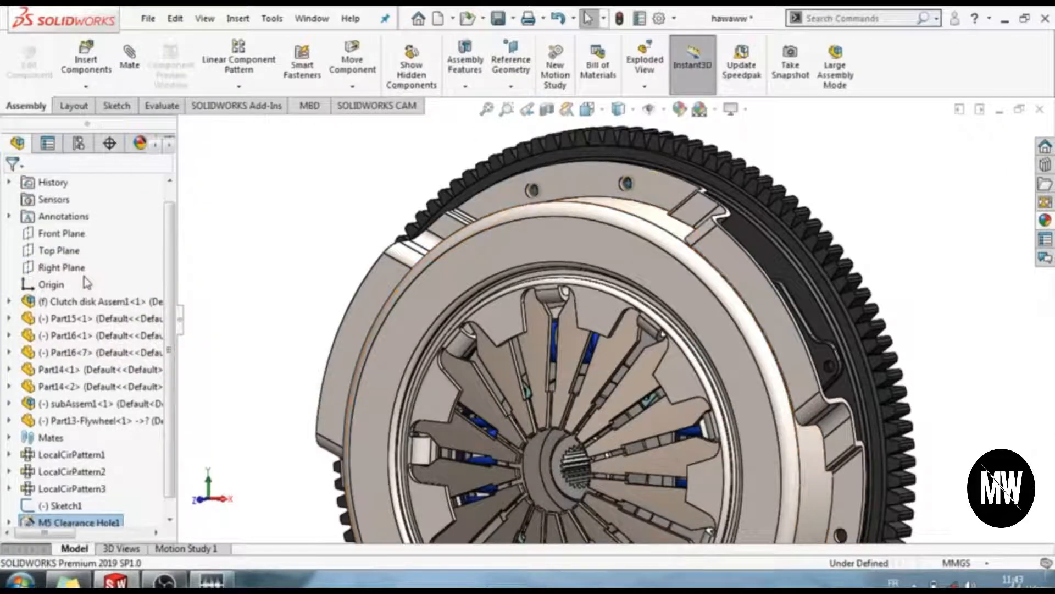
pyautogui.scroll(-1, 86, 283)
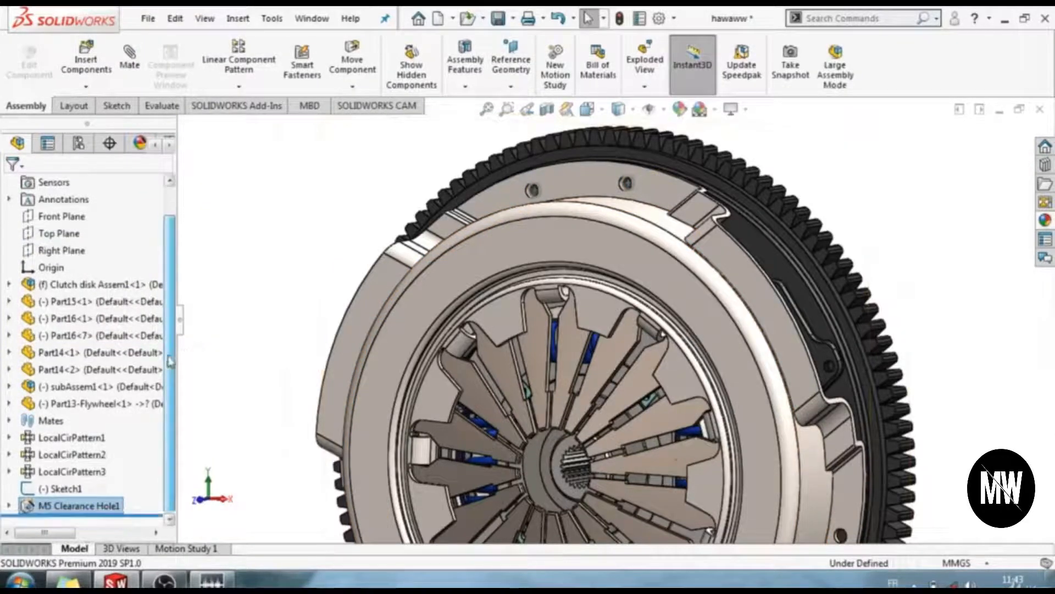
# Reopen the bolt-hole sketch Sketch1 for editing and switch to the Front view
pyautogui.click(623, 212)
pyautogui.moveTo(623, 211); pyautogui.dragTo(640, 195, button='middle')
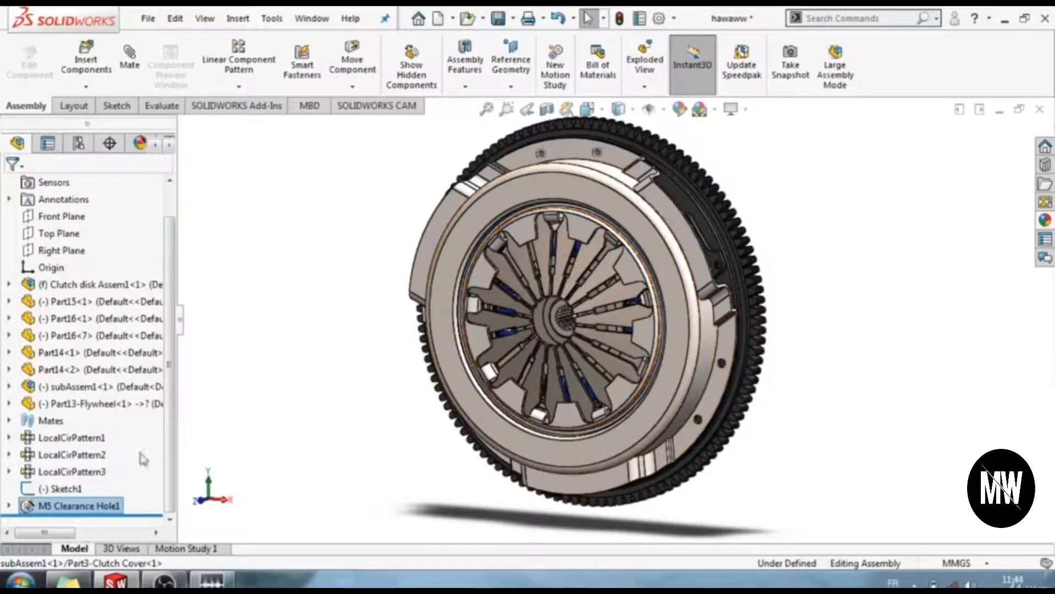
pyautogui.click(65, 489)
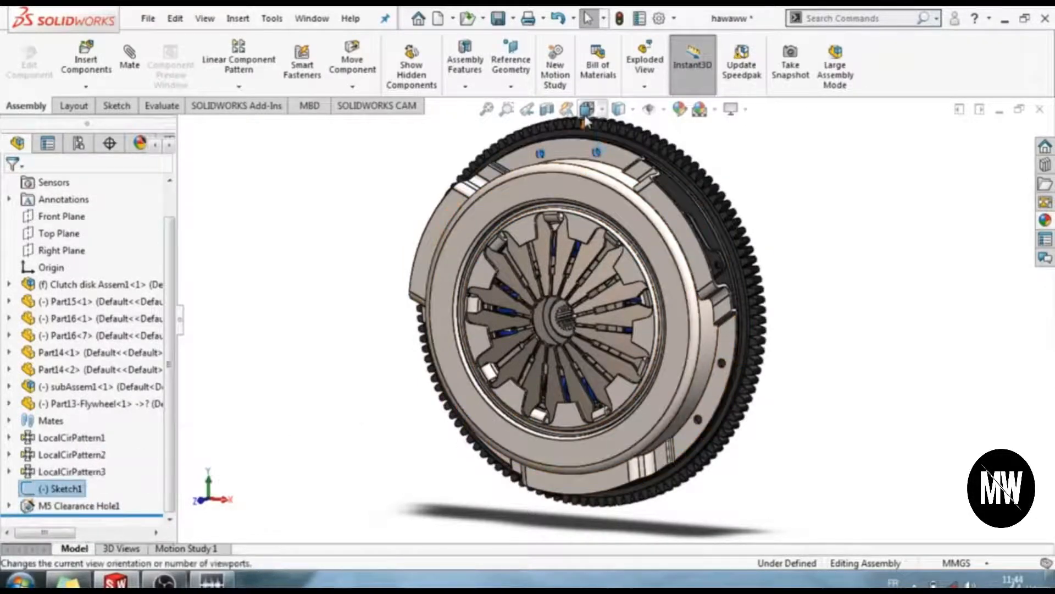
pyautogui.click(116, 105)
pyautogui.click(20, 60)
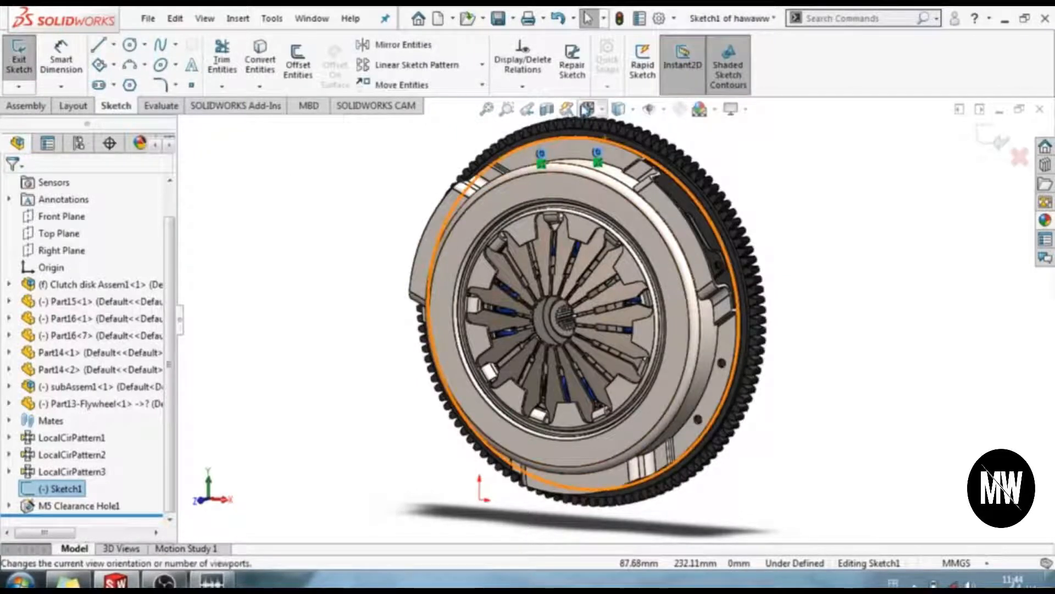
pyautogui.click(587, 108)
pyautogui.click(610, 174)
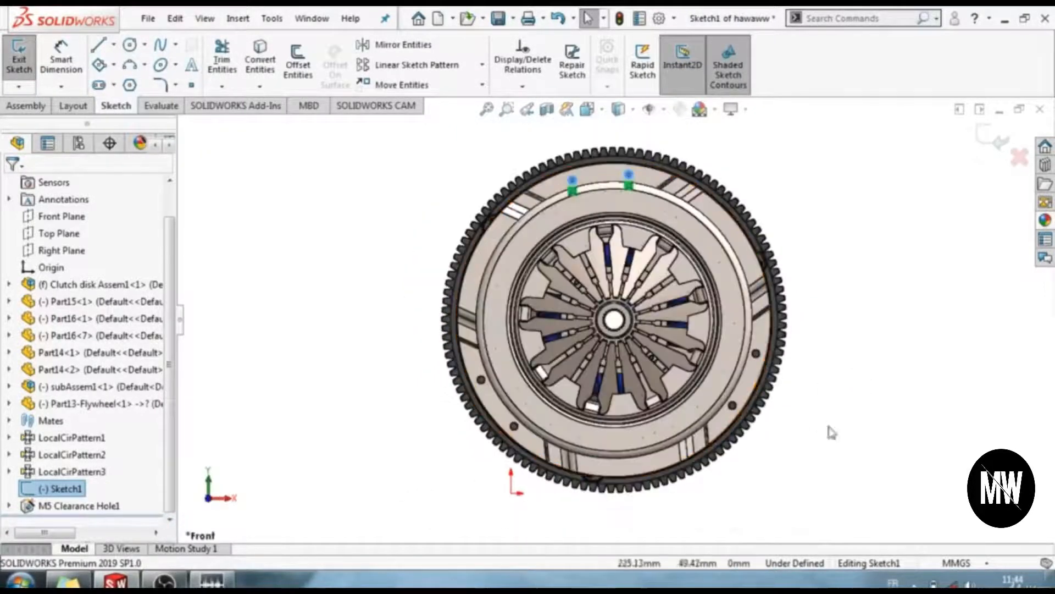
# Add sketch points at the centres of the two bolt holes in the cover's lower-right flange
pyautogui.scroll(-8, 762, 363)
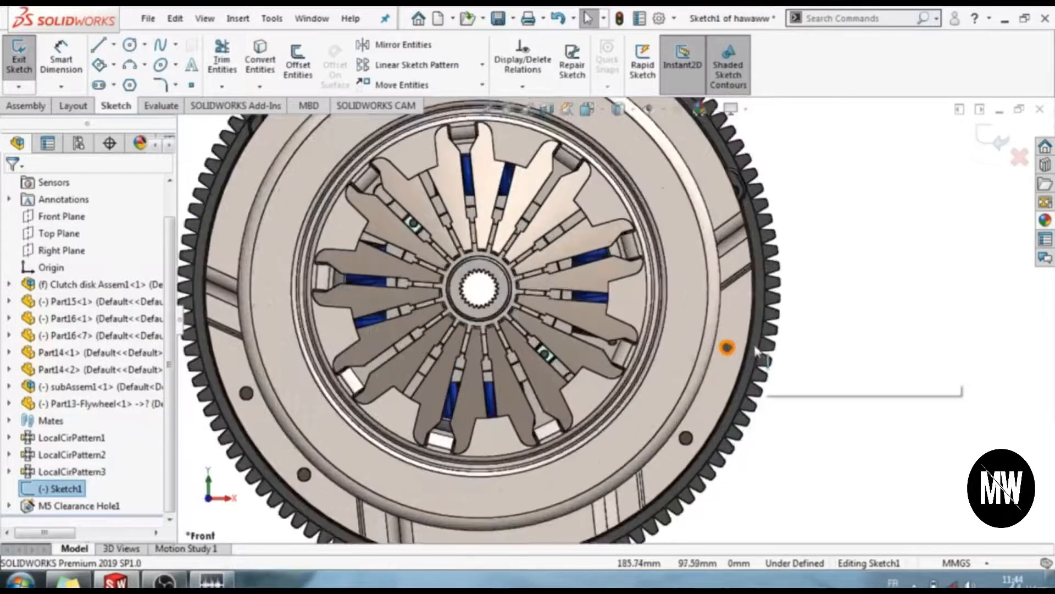
pyautogui.scroll(2, 747, 370)
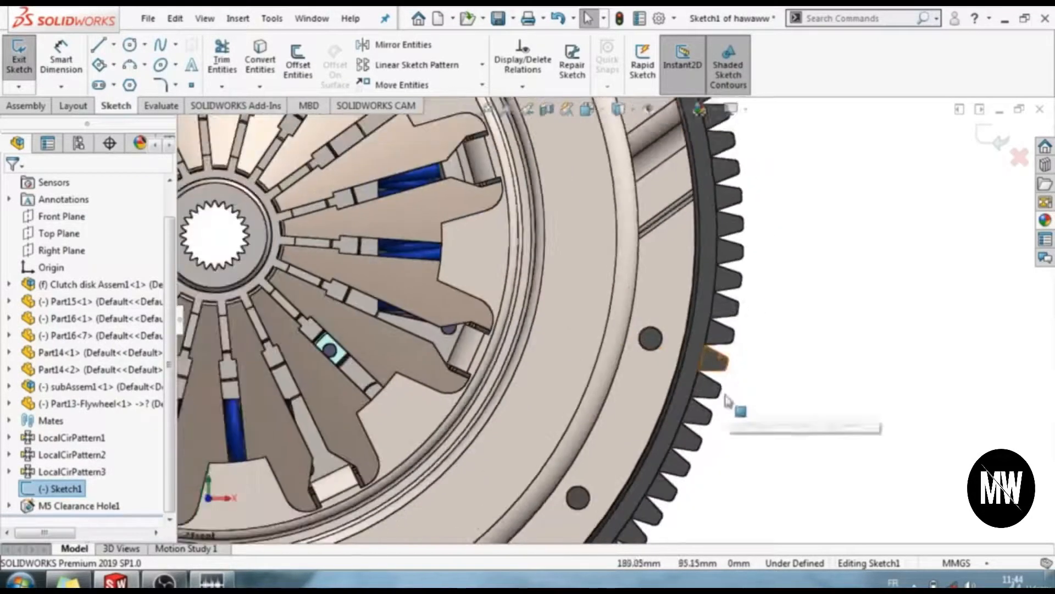
pyautogui.click(192, 86)
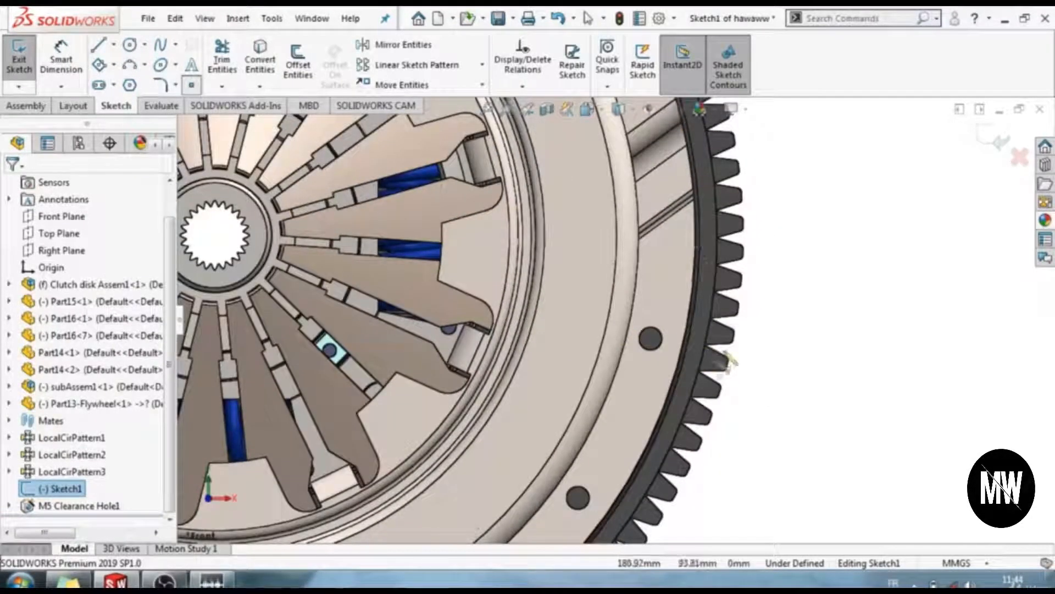
pyautogui.click(651, 338)
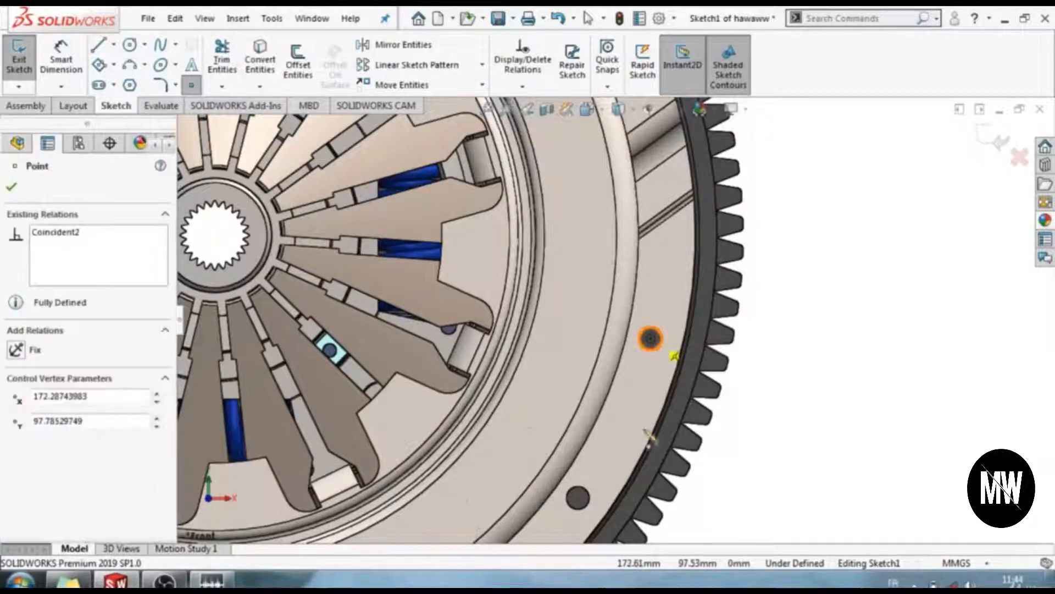
pyautogui.scroll(-1, 601, 513)
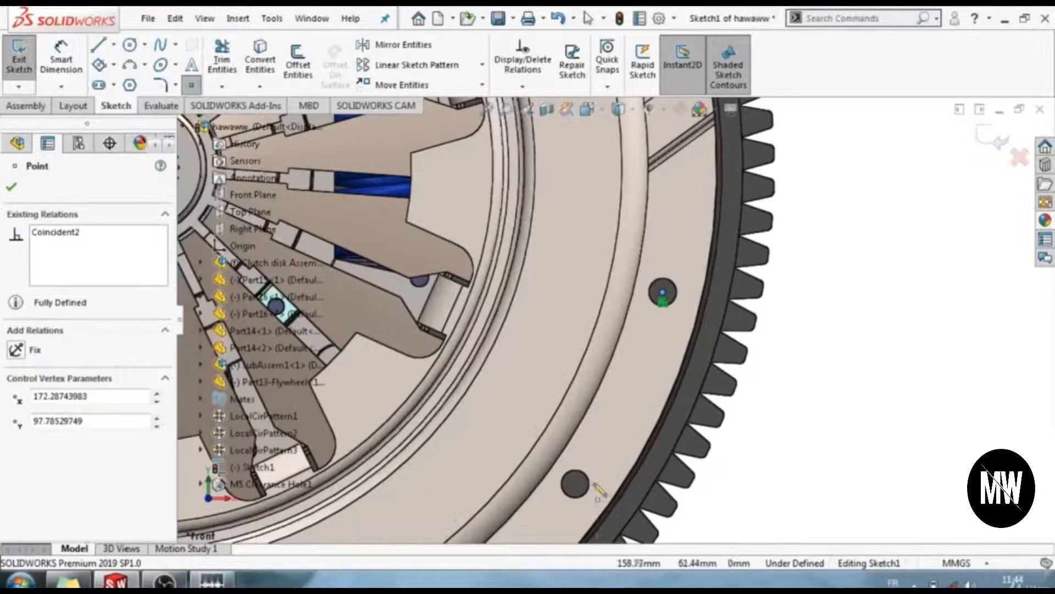
pyautogui.click(591, 492)
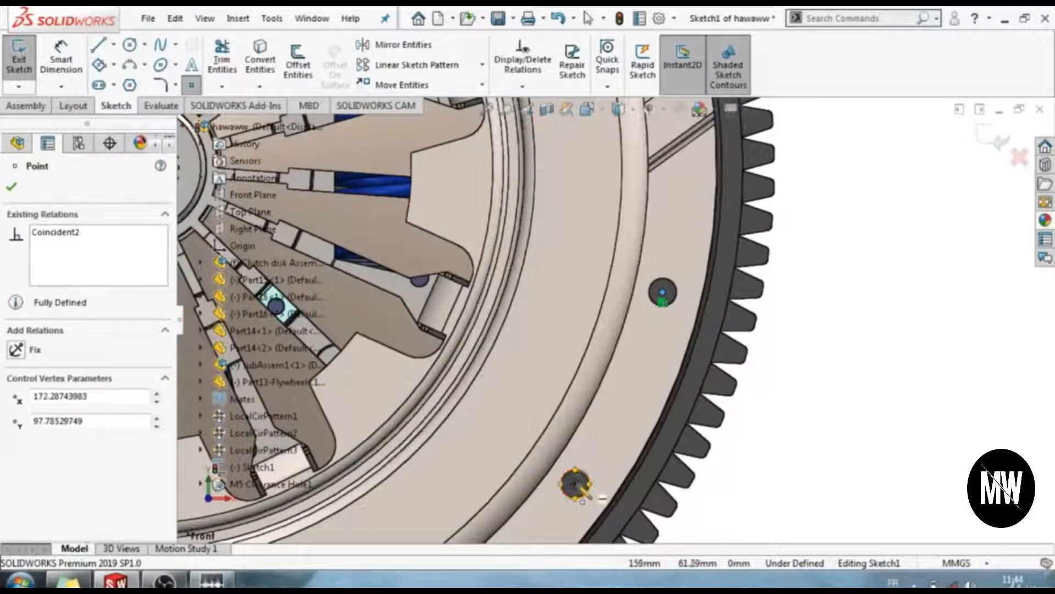
# Add sketch points at the centres of the two bolt holes in the cover's lower-left flange and close the sketch
pyautogui.scroll(3, 465, 462)
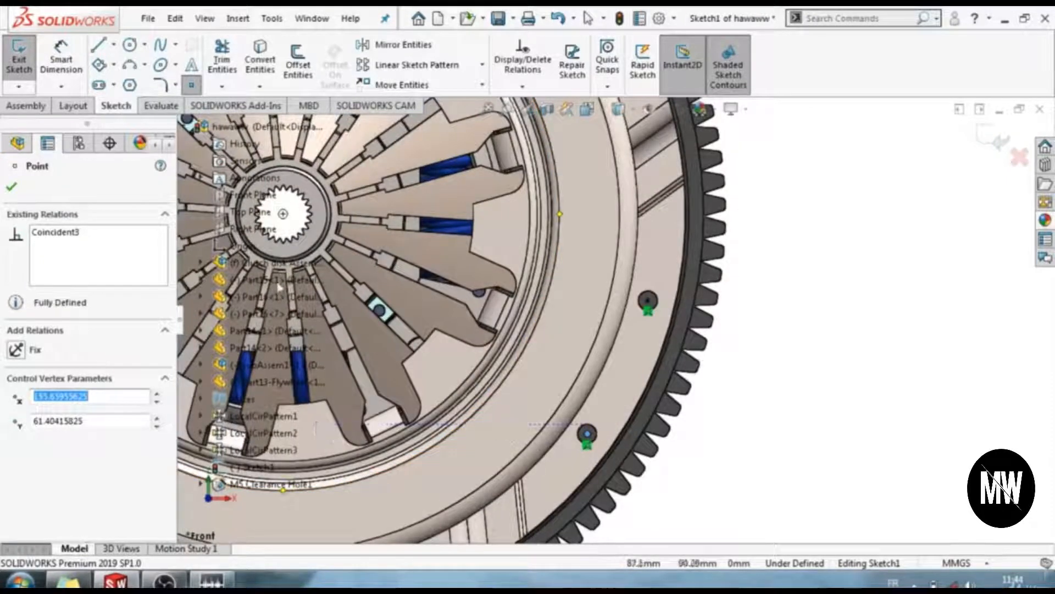
pyautogui.scroll(2, 446, 348)
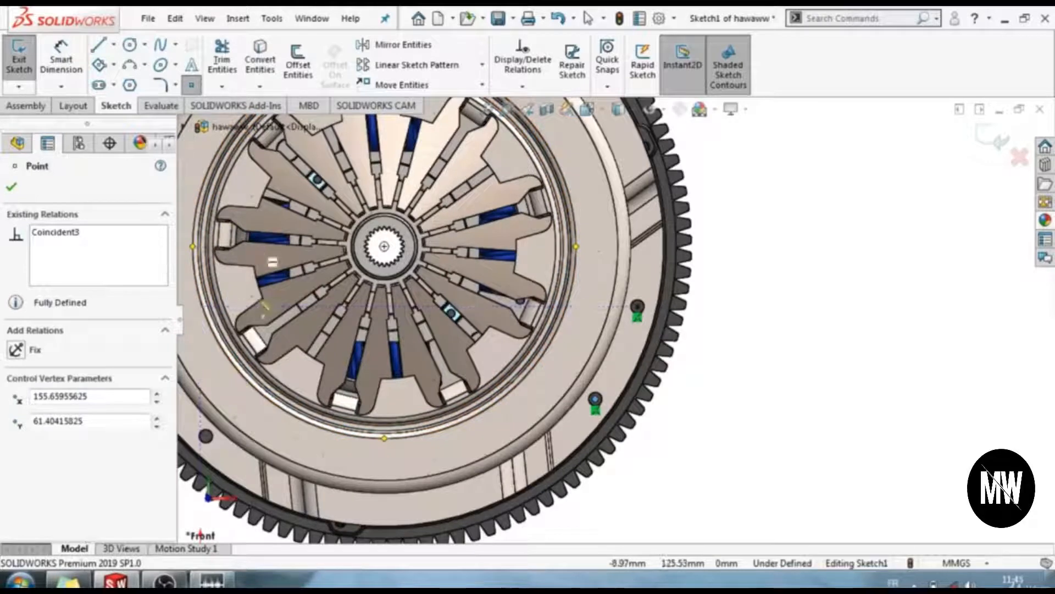
pyautogui.scroll(2, 262, 310)
pyautogui.scroll(-2, 303, 402)
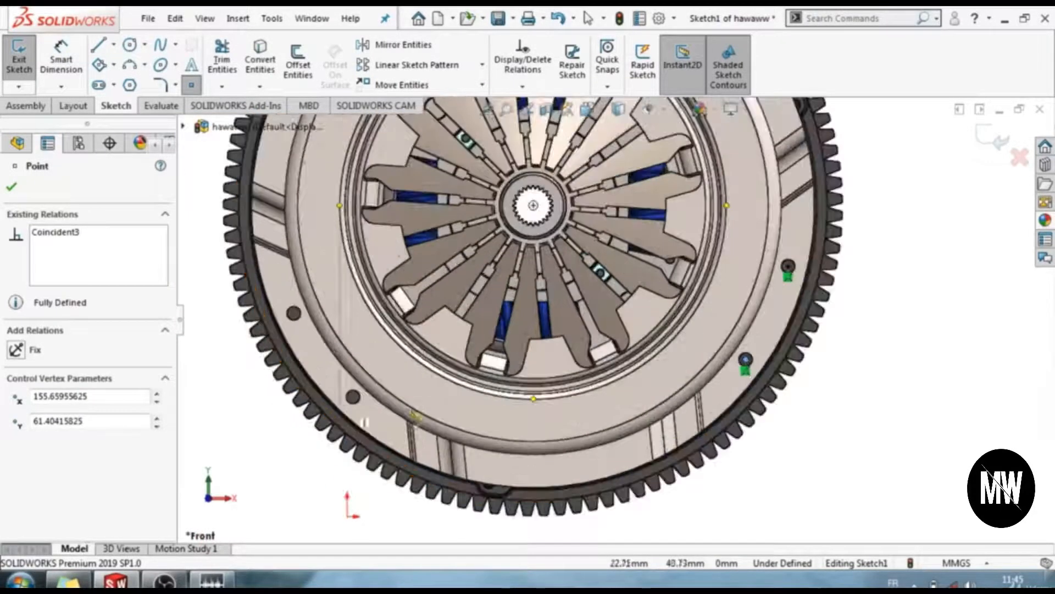
pyautogui.scroll(-6, 364, 422)
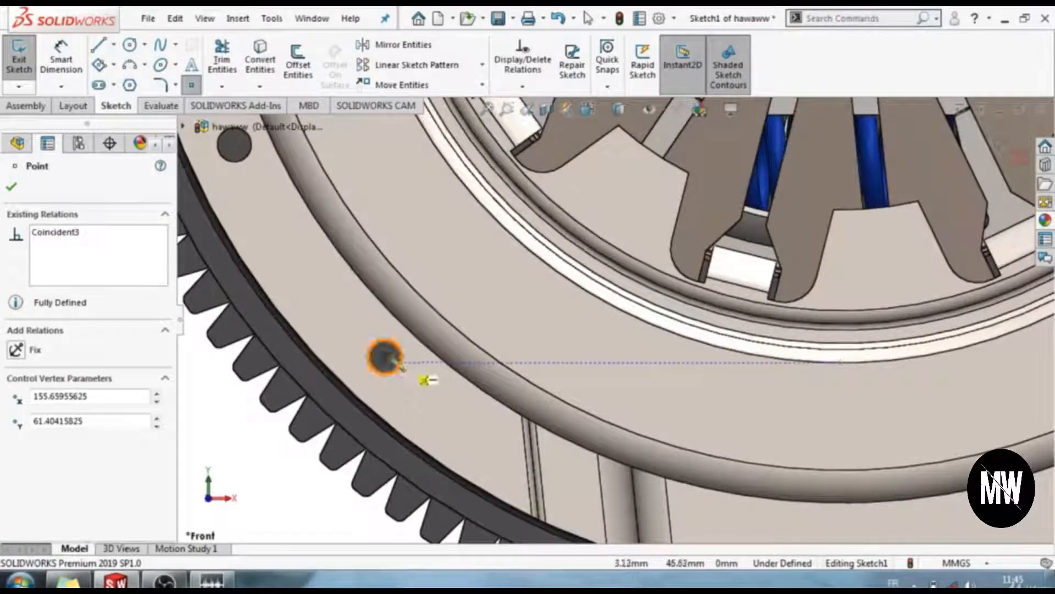
pyautogui.click(391, 360)
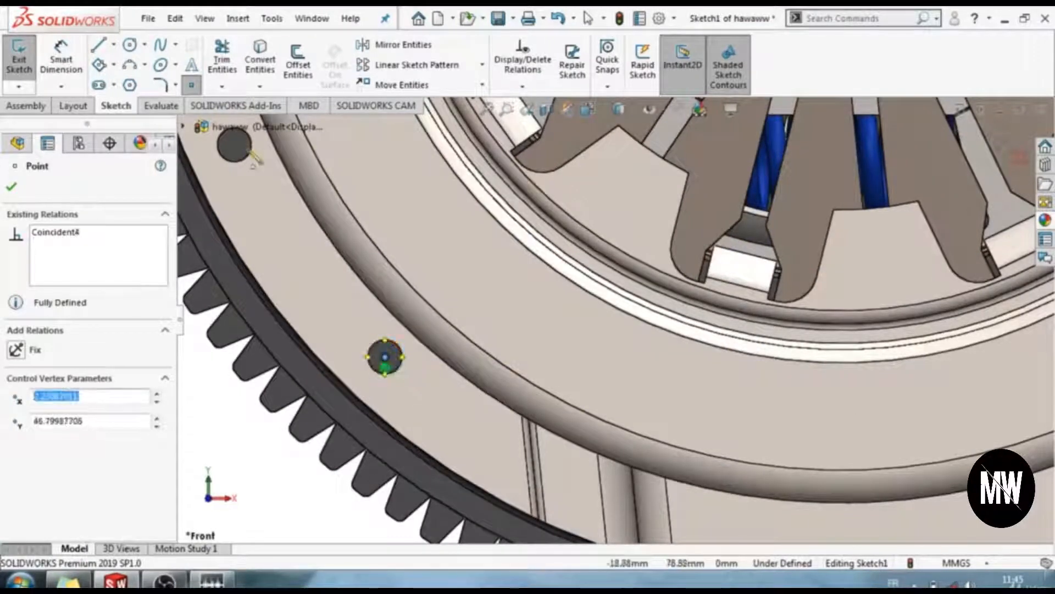
pyautogui.click(235, 145)
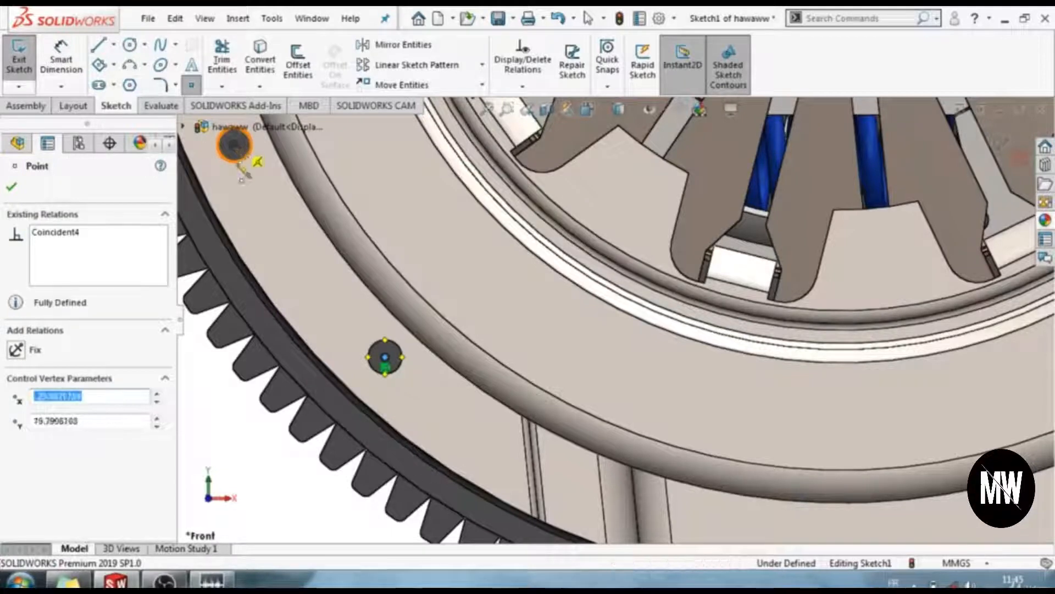
pyautogui.click(11, 186)
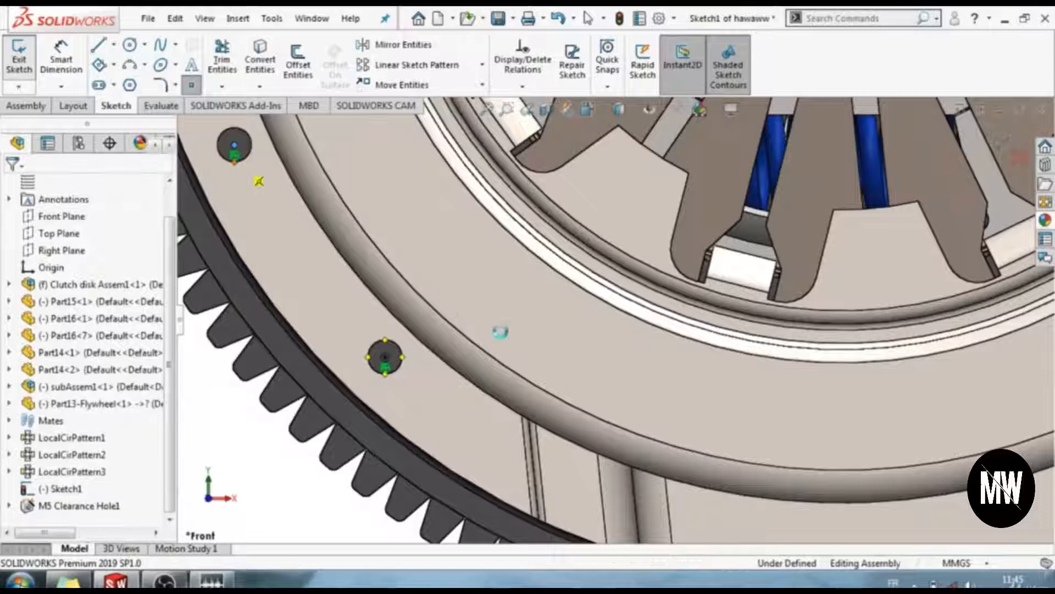
# Reopen the M5 clearance hole feature and add hole positions at the two bolt holes in the cover's lower-right flange
pyautogui.scroll(8, 605, 360)
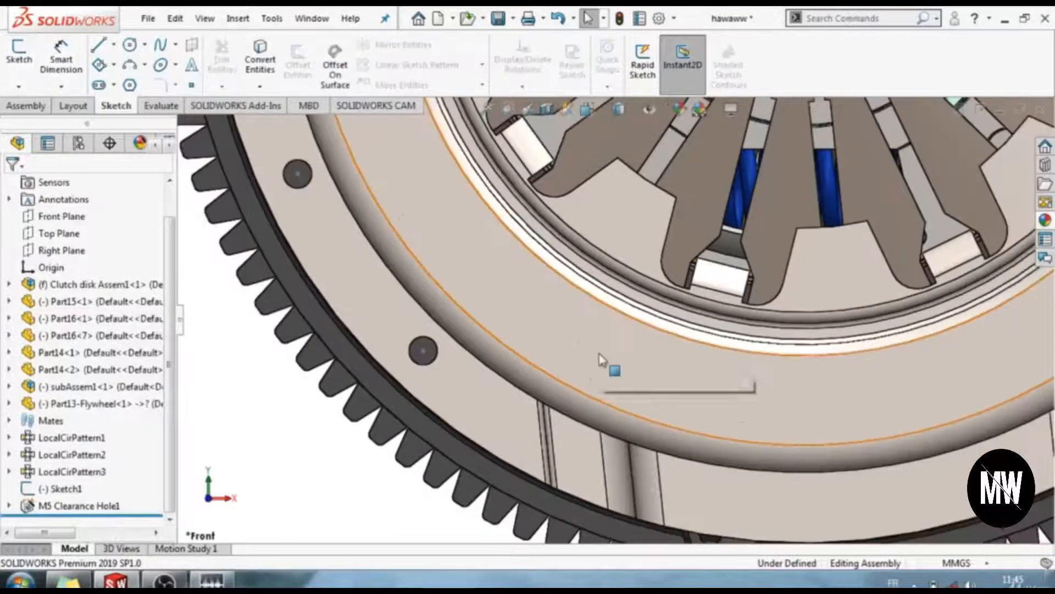
pyautogui.scroll(1, 861, 283)
pyautogui.scroll(-2, 858, 277)
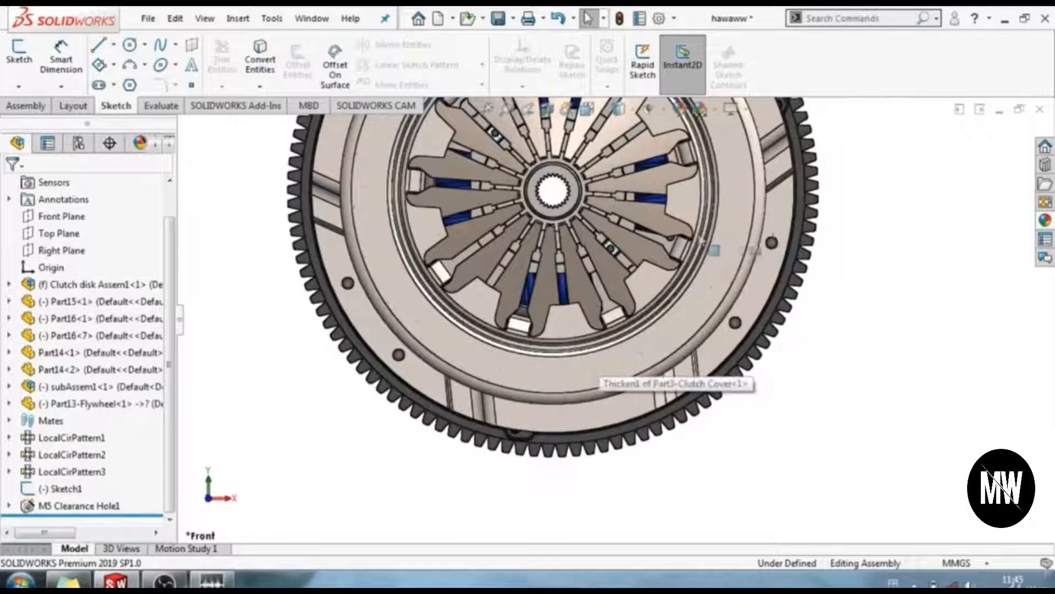
pyautogui.click(116, 506)
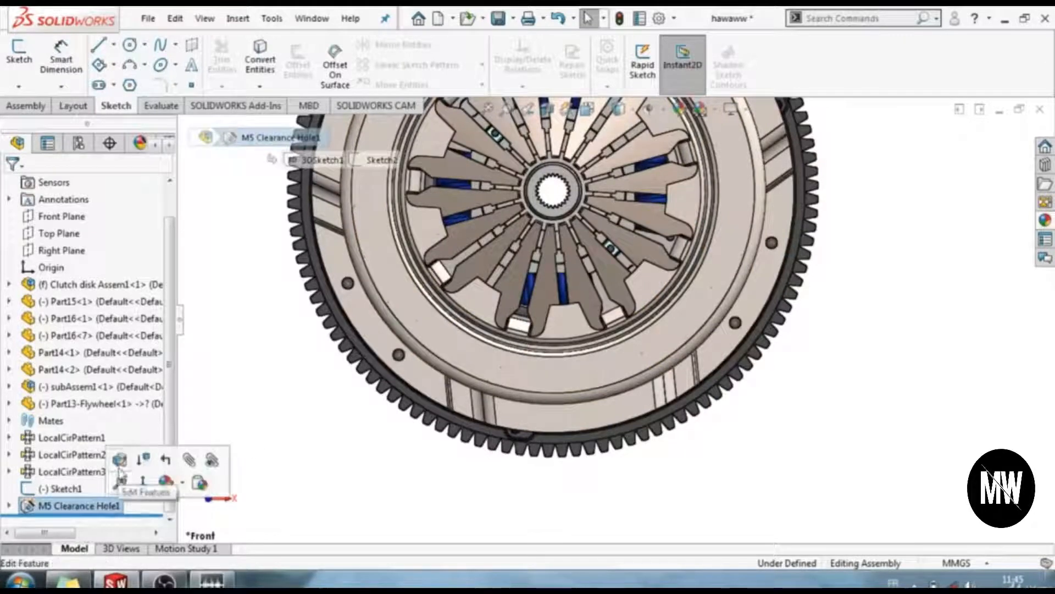
pyautogui.click(119, 472)
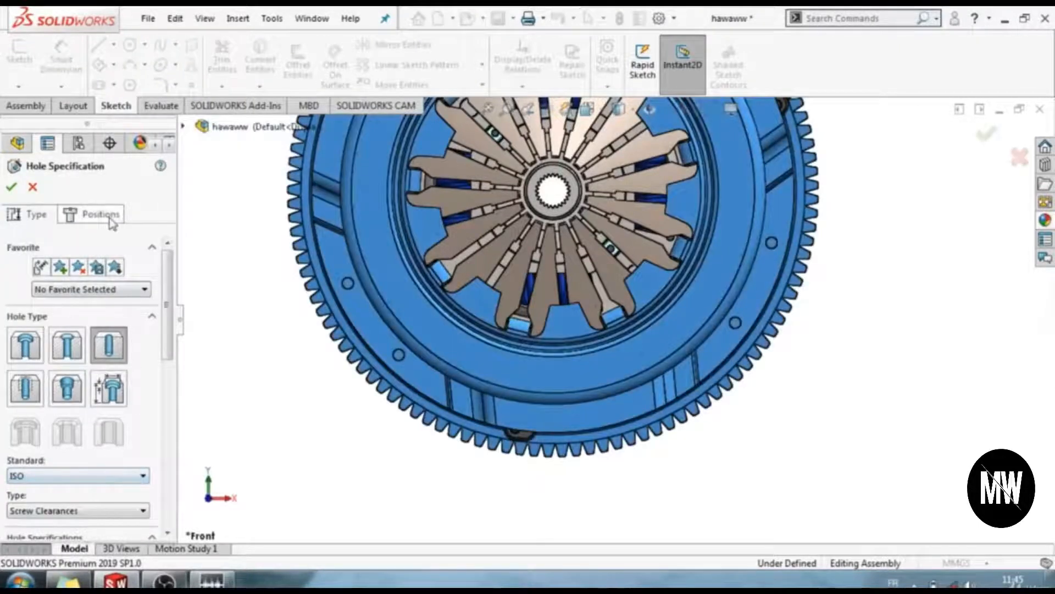
pyautogui.click(108, 216)
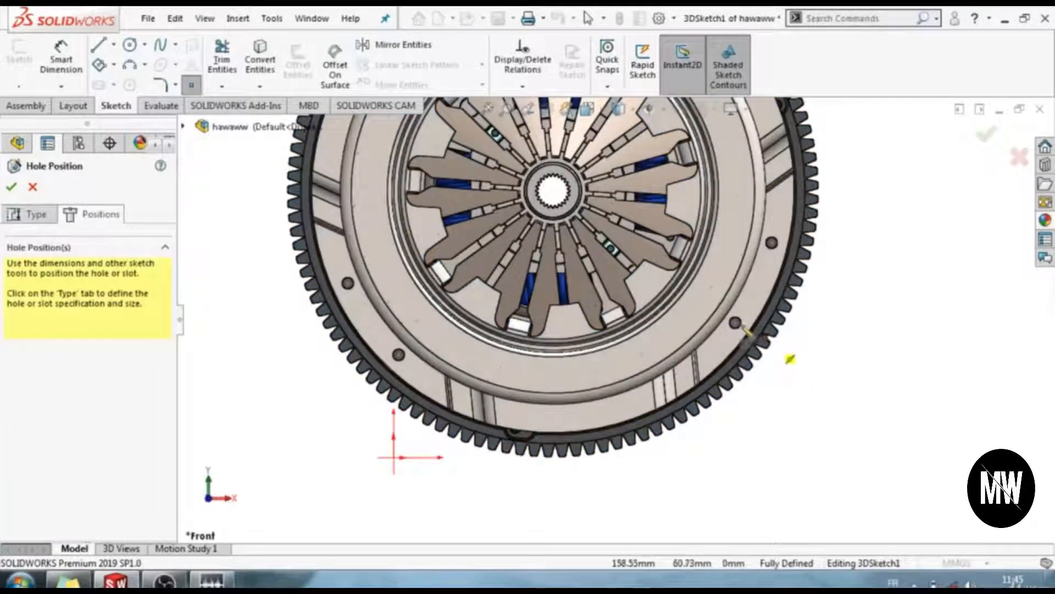
pyautogui.click(735, 323)
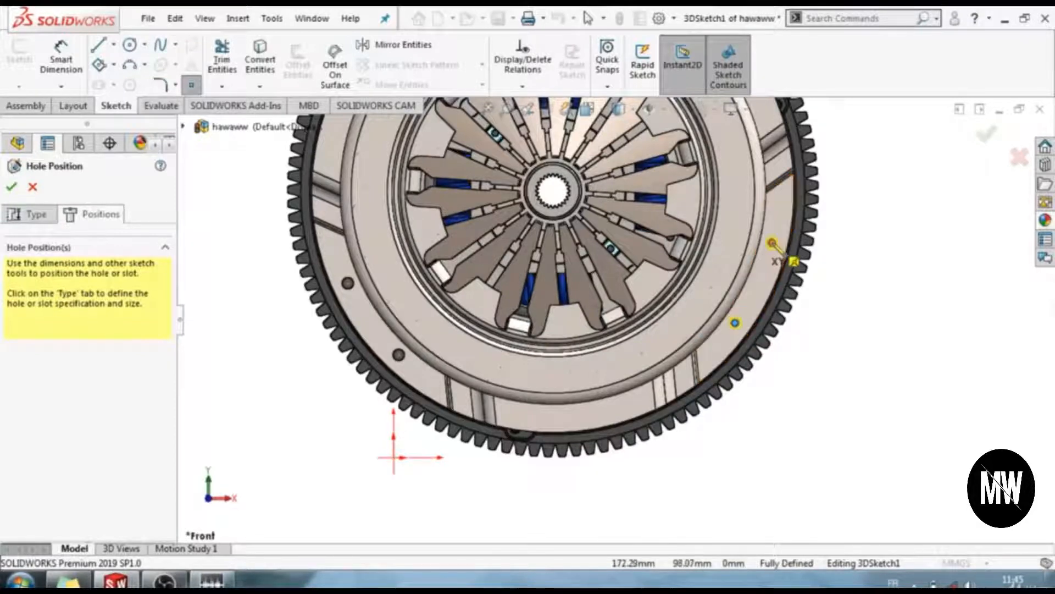
pyautogui.click(772, 244)
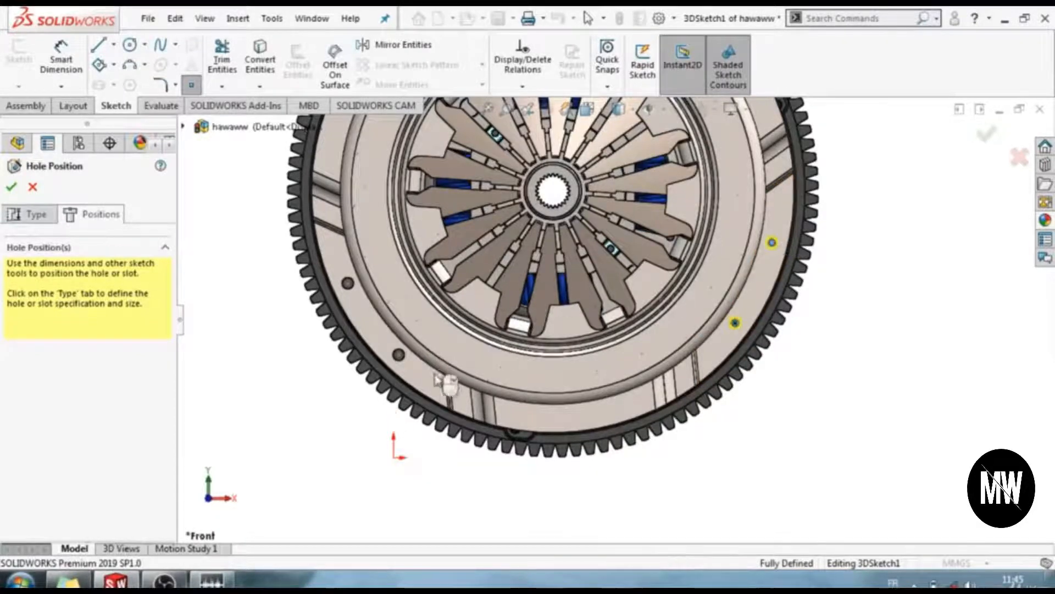
# Add hole positions at the two bolt holes in the cover's lower-left flange and accept the edited hole feature
pyautogui.click(399, 354)
pyautogui.click(348, 285)
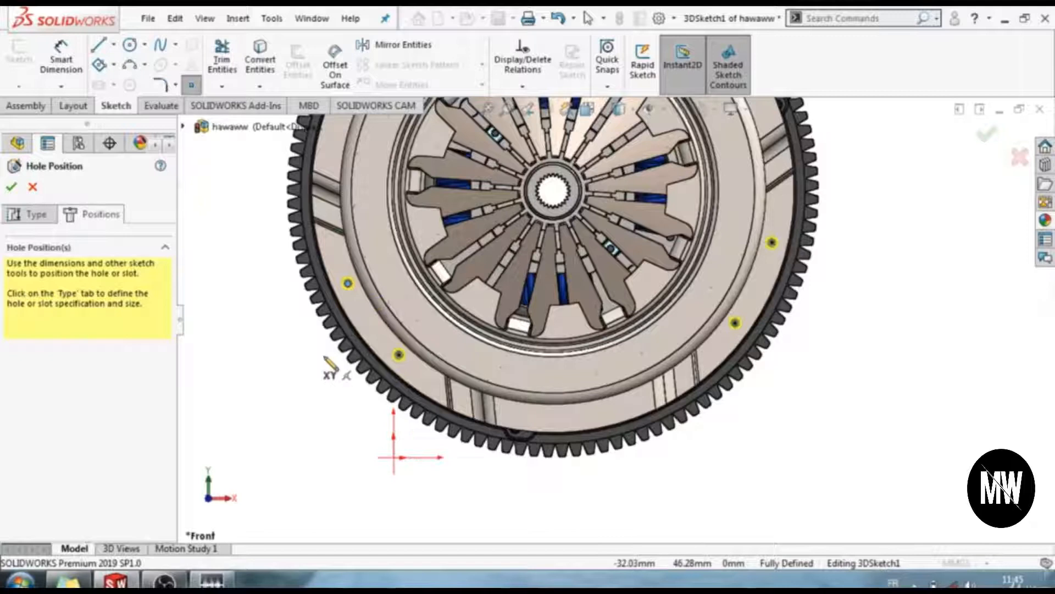
pyautogui.click(12, 187)
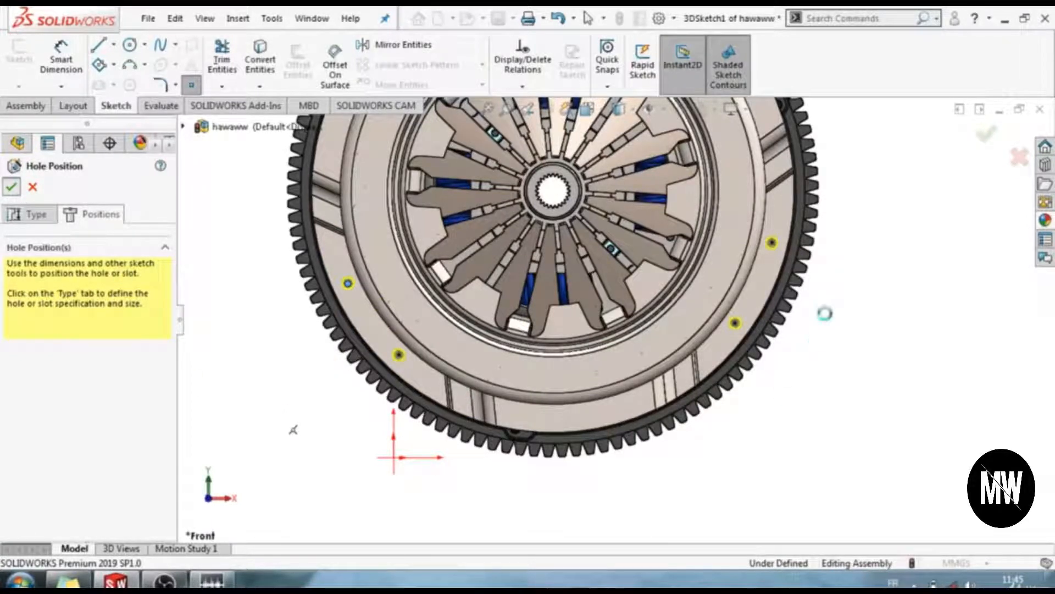
# Browse the Toolbox library to the ISO standard's Hex Bolts and Screws within Bolts and Screws
pyautogui.scroll(-2, 776, 266)
pyautogui.scroll(2, 775, 269)
pyautogui.scroll(3, 546, 174)
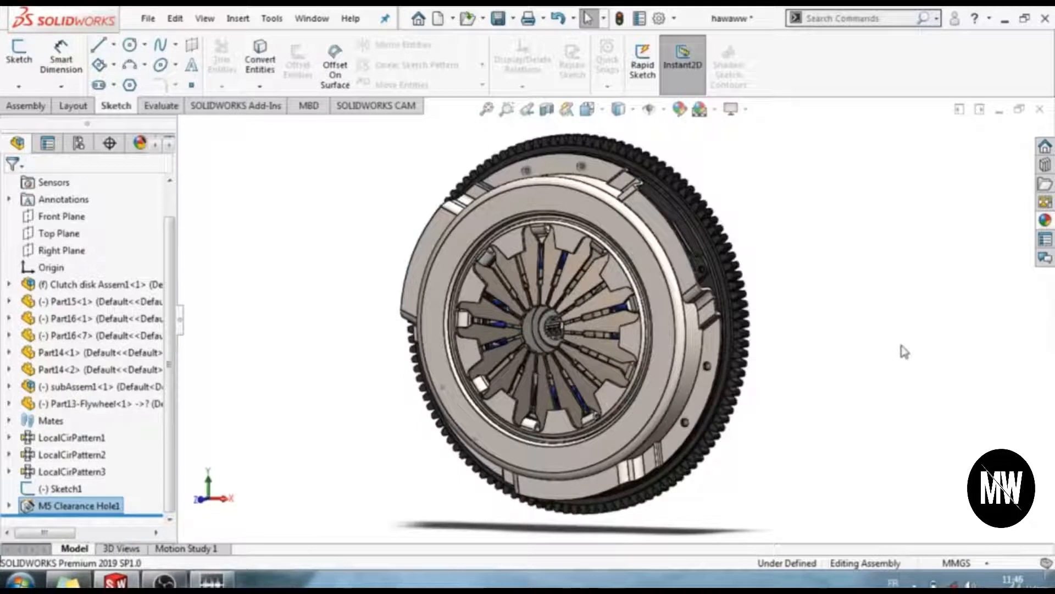
pyautogui.click(1045, 165)
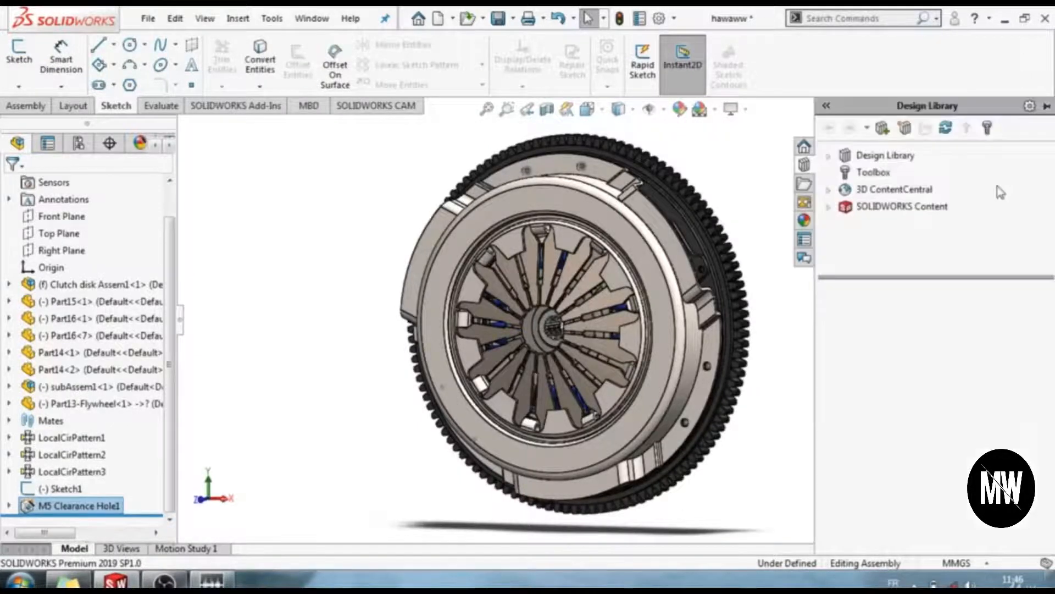
pyautogui.click(877, 173)
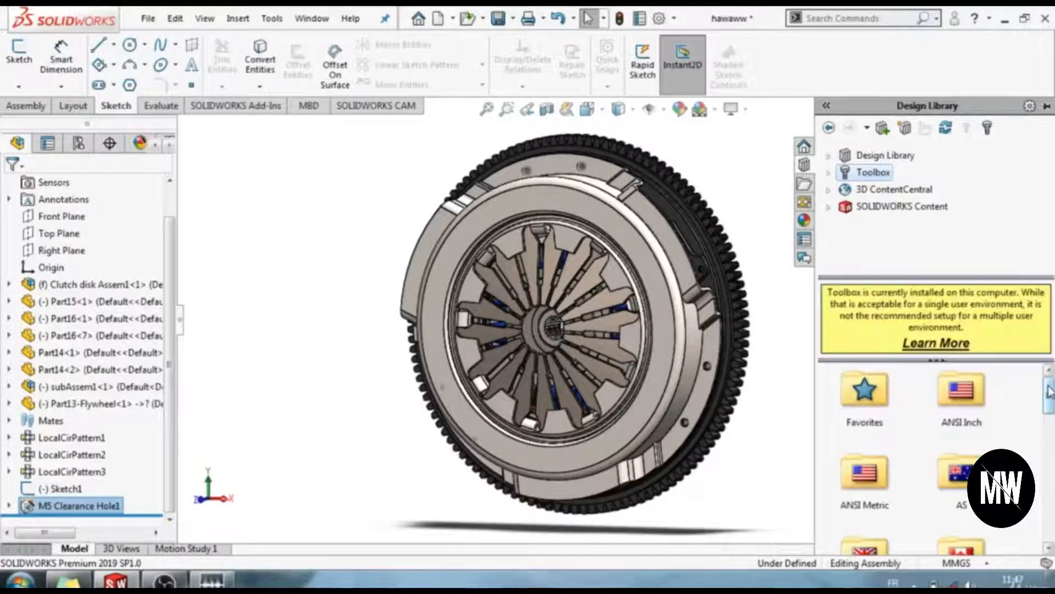
pyautogui.moveTo(1050, 391); pyautogui.dragTo(1049, 462)
pyautogui.click(956, 389)
pyautogui.doubleClick(957, 389)
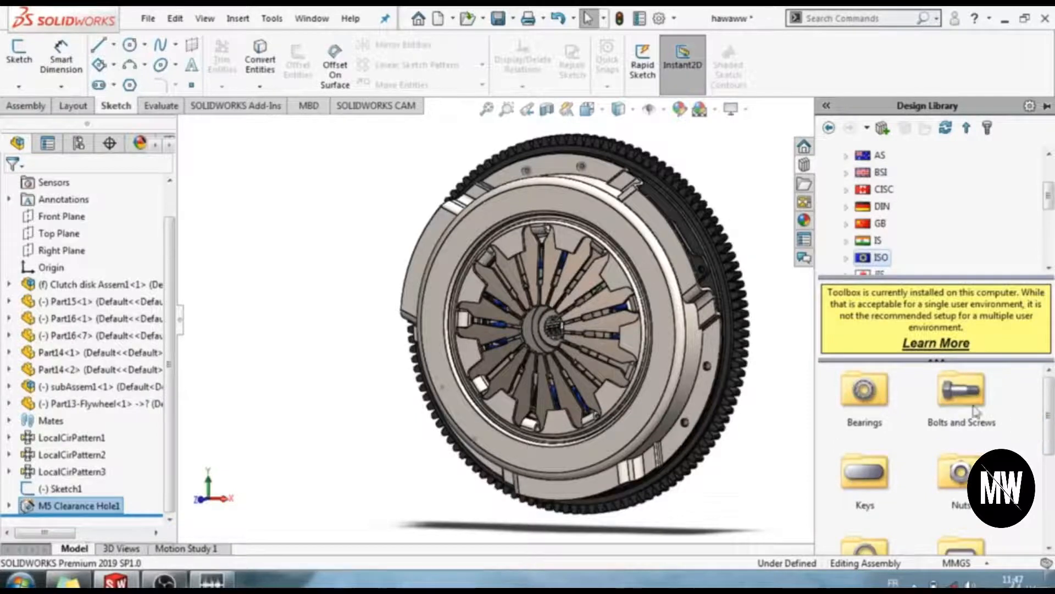
pyautogui.doubleClick(961, 399)
pyautogui.doubleClick(962, 478)
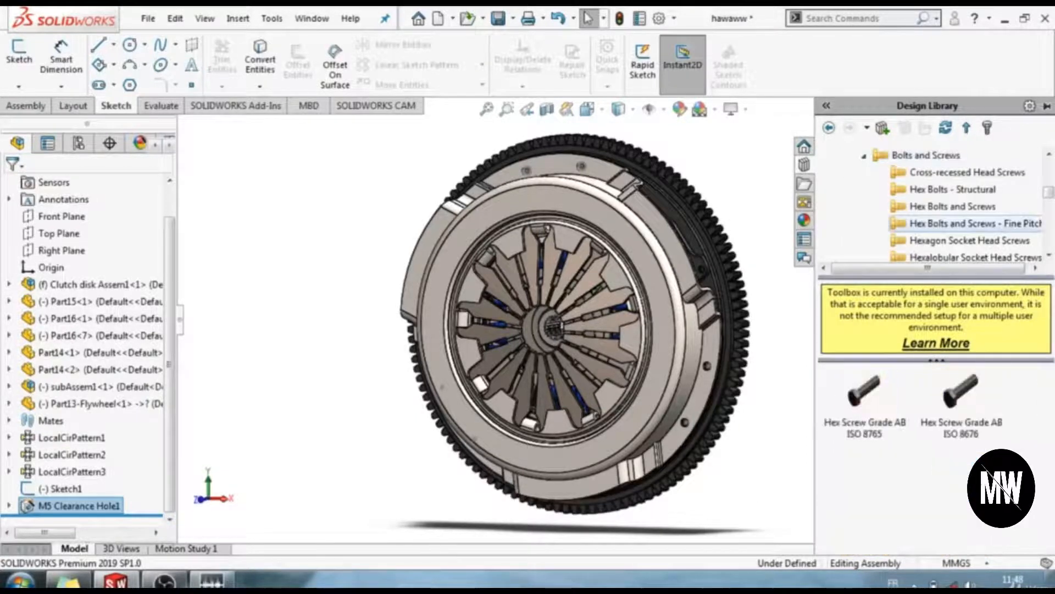
pyautogui.click(953, 207)
# Insert a small hex flange bolt ISO 4162 beside the flywheel, with size M5 and length 20 mm
pyautogui.moveTo(956, 481)
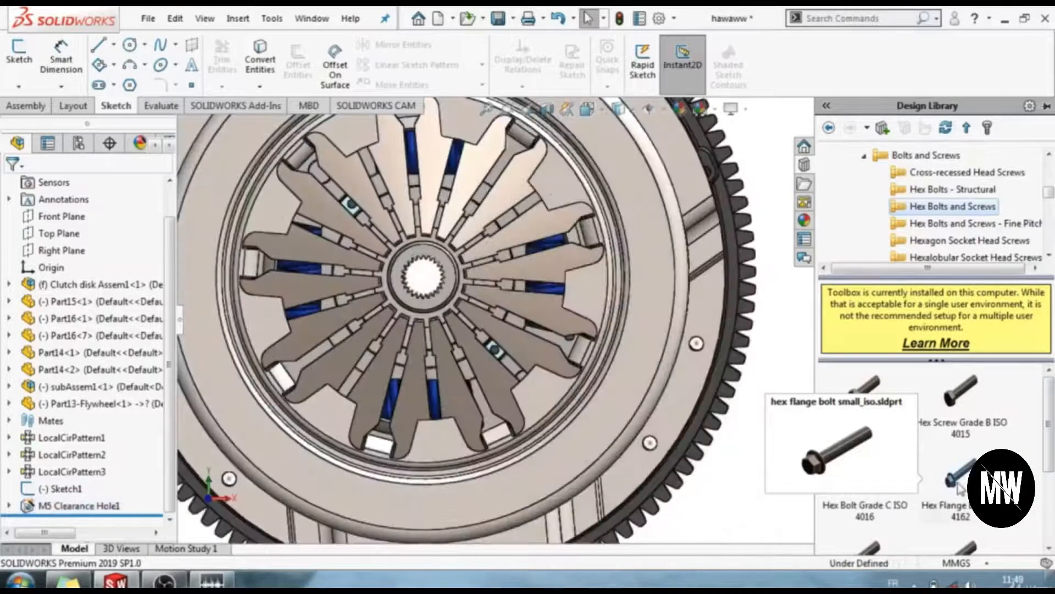
pyautogui.moveTo(959, 488); pyautogui.dragTo(698, 350)
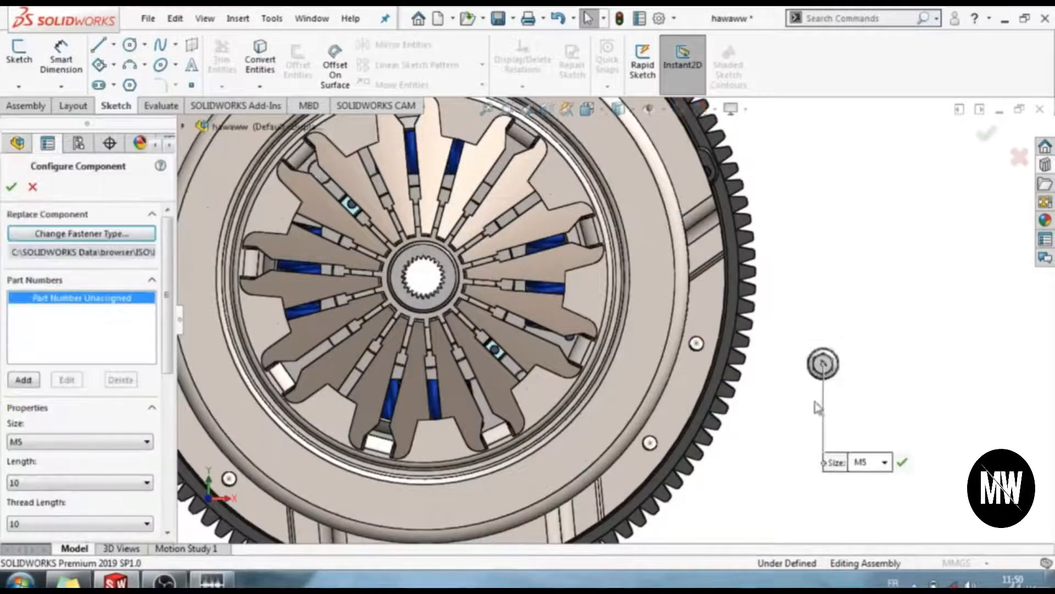
pyautogui.scroll(-3, 829, 382)
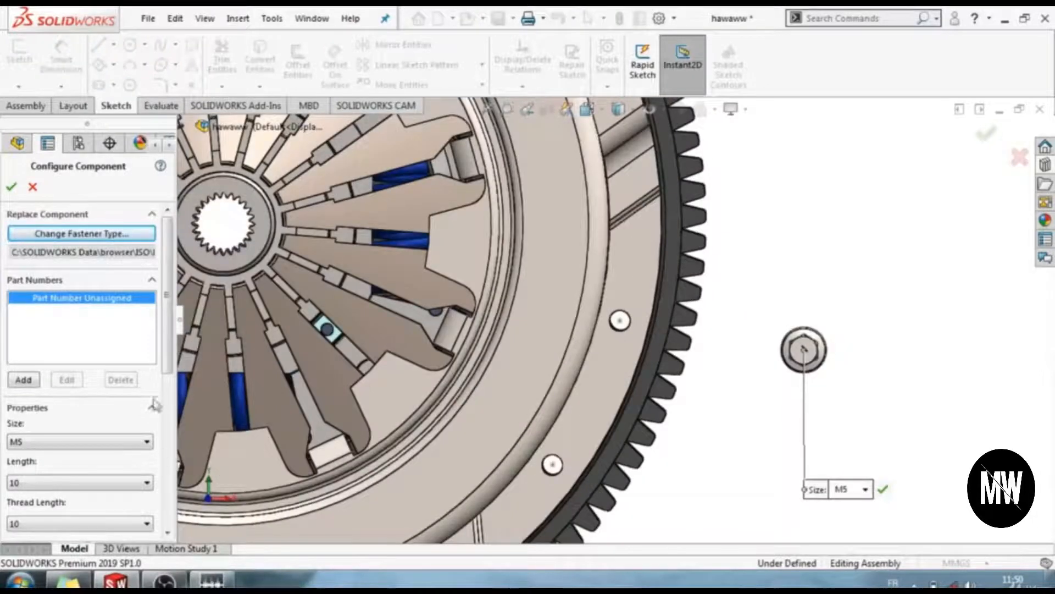
pyautogui.scroll(-5, 155, 407)
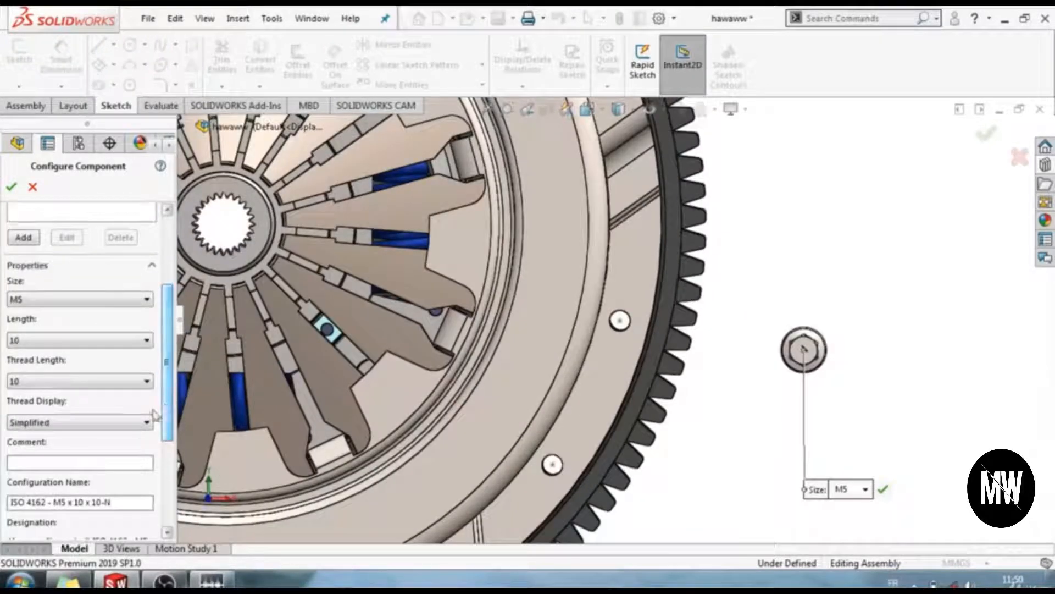
pyautogui.click(104, 343)
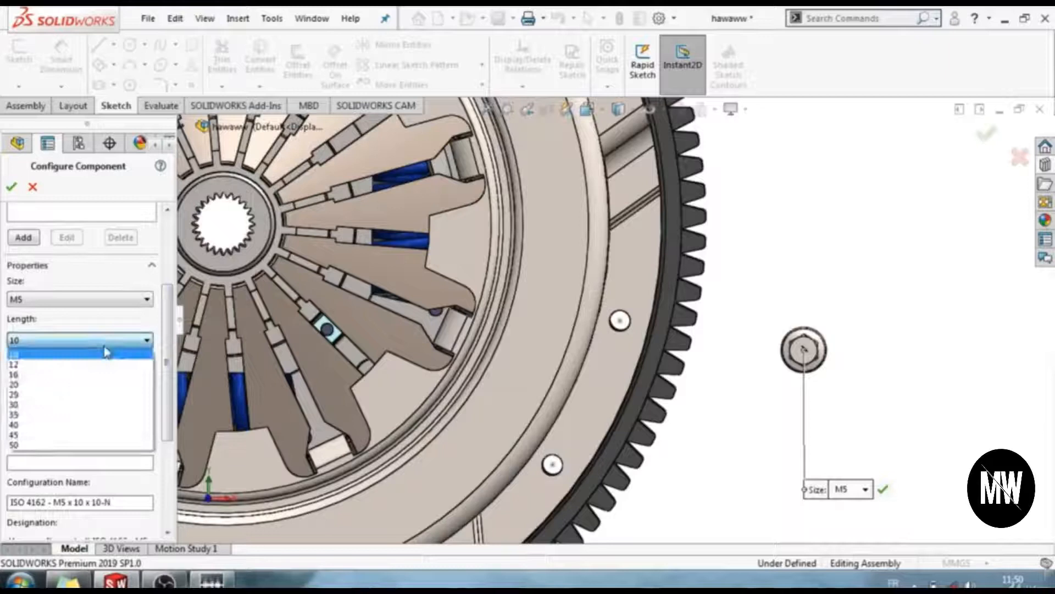
pyautogui.click(91, 381)
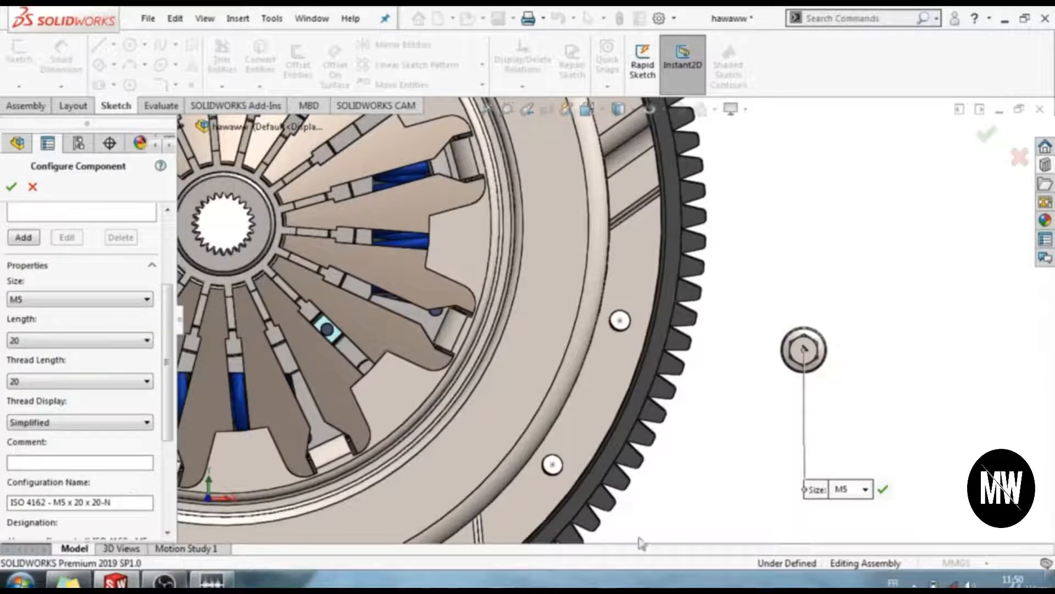
# Accept the bolt configuration and place bolt copies in the two bolt holes of the cover's lower-right flange
pyautogui.scroll(-1, 997, 353)
pyautogui.moveTo(856, 363); pyautogui.dragTo(832, 374, button='middle')
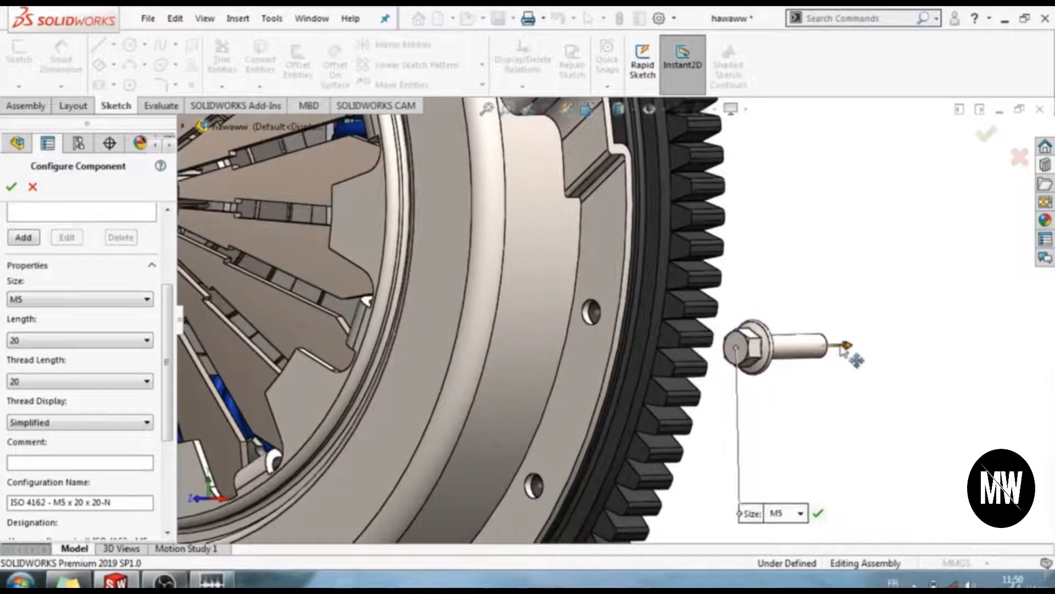
pyautogui.moveTo(852, 403); pyautogui.dragTo(822, 401, button='middle')
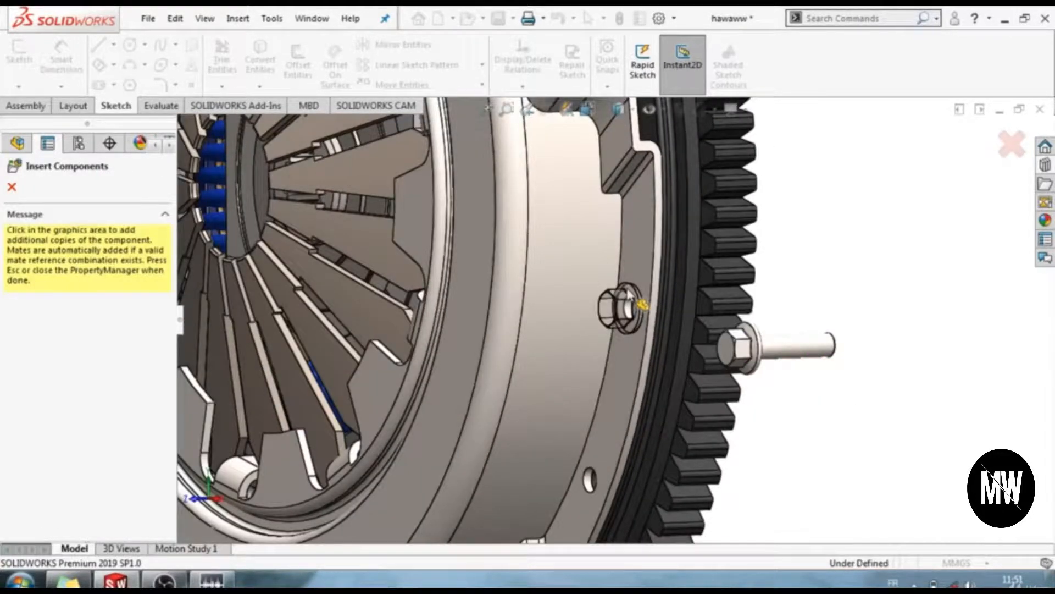
pyautogui.click(629, 295)
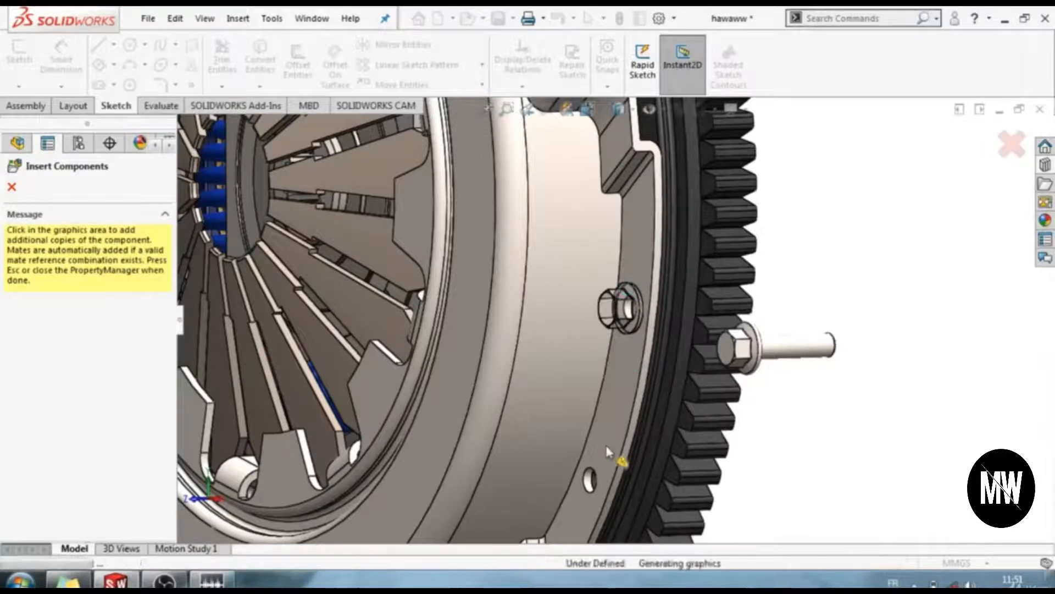
pyautogui.click(594, 474)
# Place bolt copies in the two bolt holes of the cover's upper flange
pyautogui.scroll(5, 584, 330)
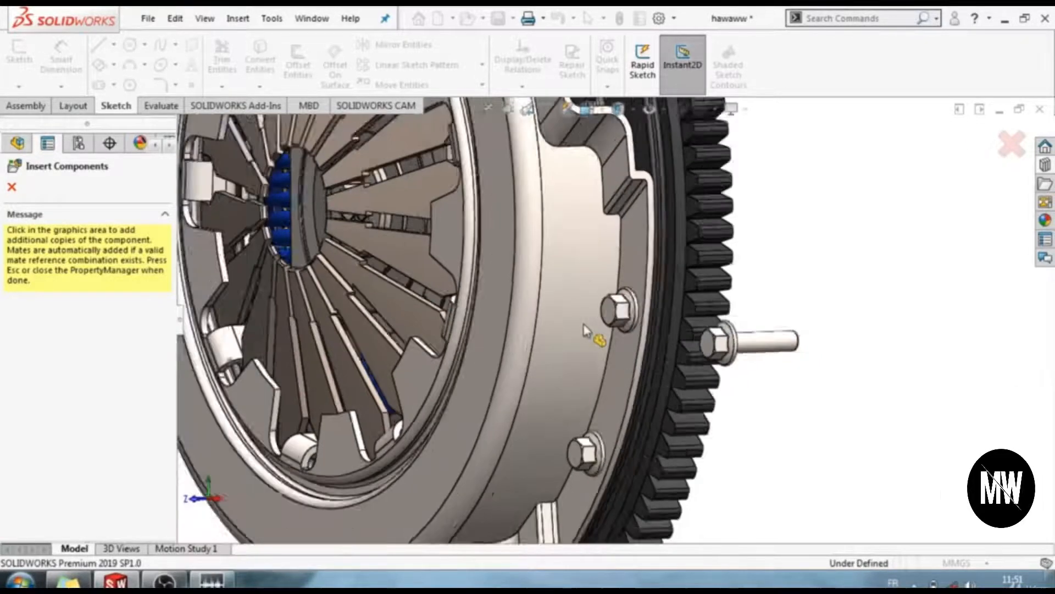
pyautogui.scroll(3, 586, 141)
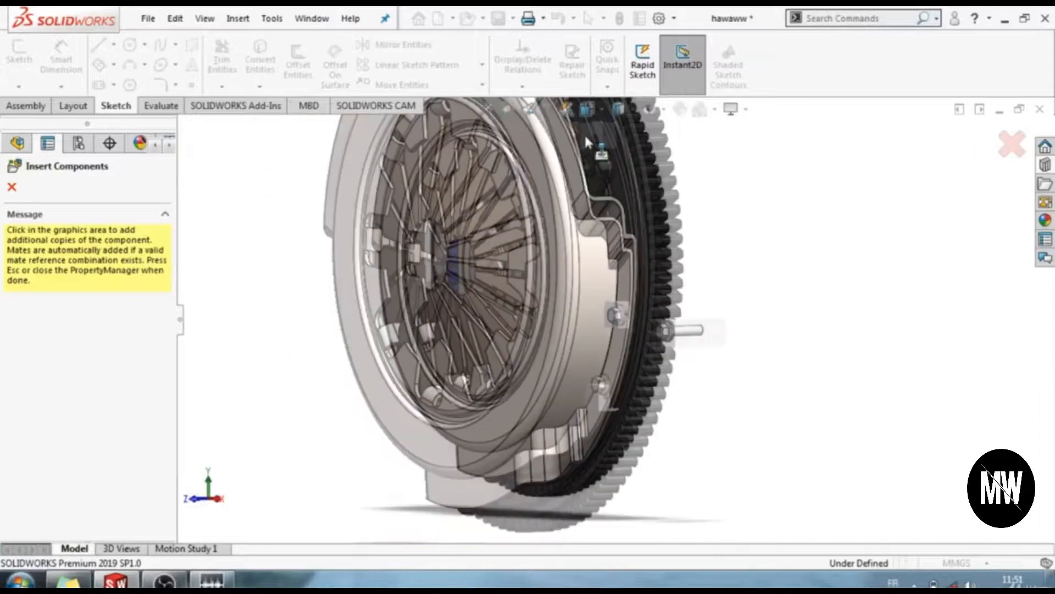
pyautogui.scroll(-3, 524, 191)
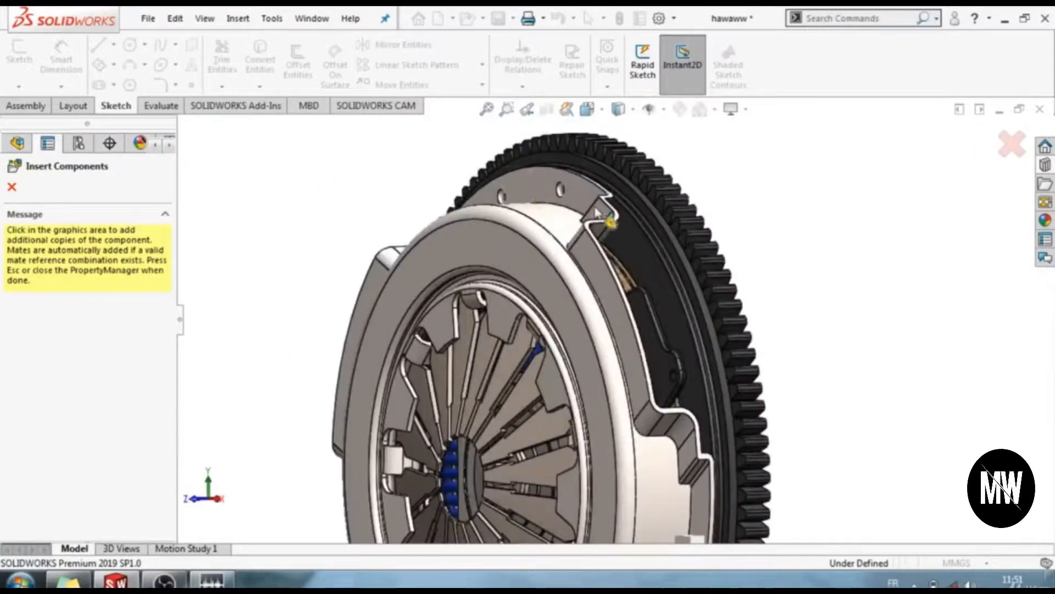
pyautogui.scroll(-4, 525, 190)
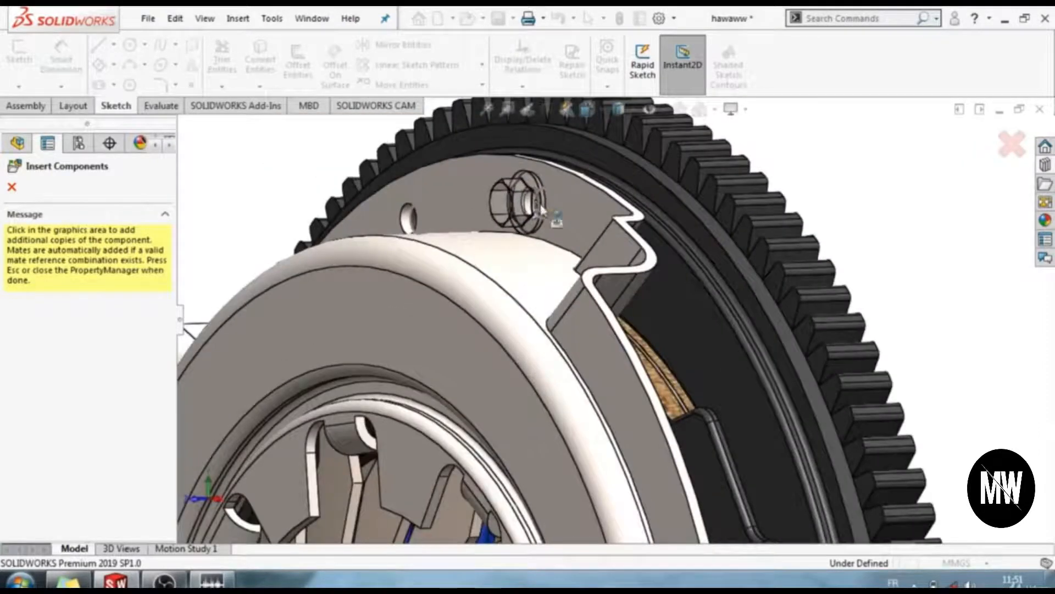
pyautogui.click(531, 204)
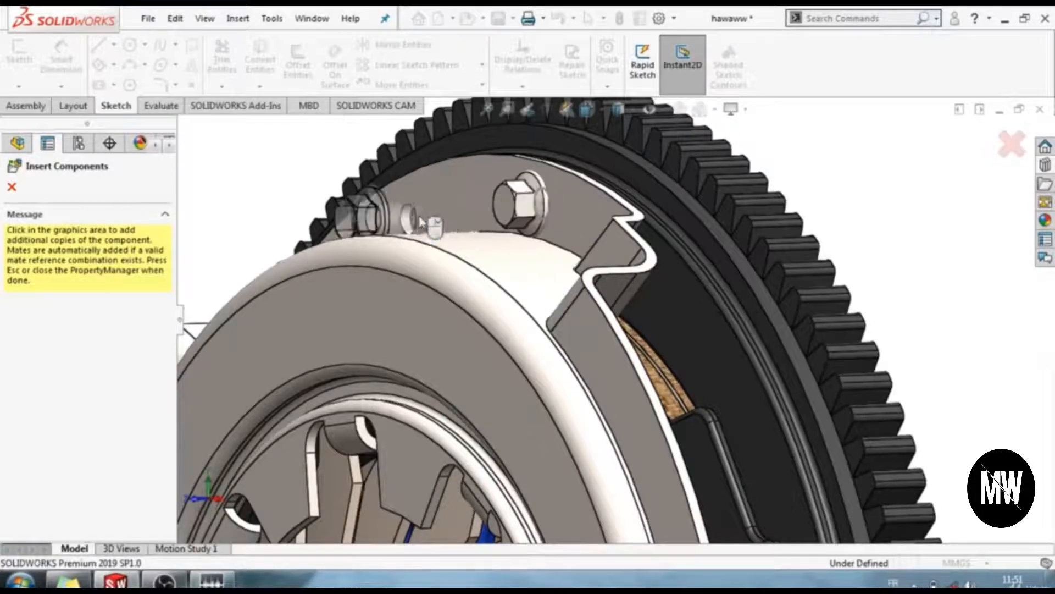
pyautogui.click(421, 219)
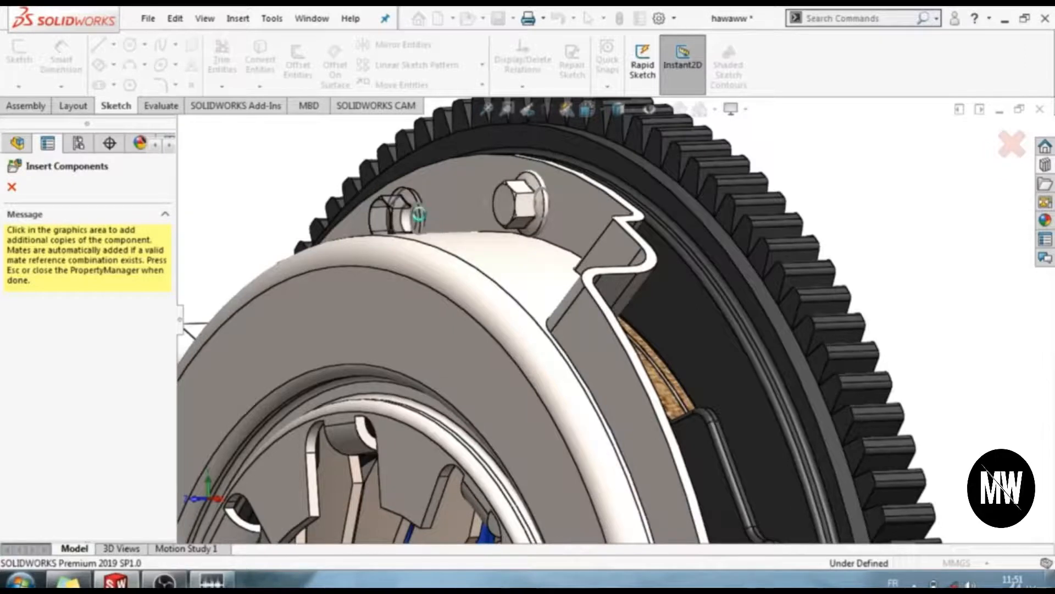
# Place bolt copies in the two bolt holes of the cover's lower-left flange and finish inserting components
pyautogui.scroll(4, 399, 363)
pyautogui.scroll(1, 373, 446)
pyautogui.moveTo(364, 453); pyautogui.dragTo(506, 435, button='middle')
pyautogui.scroll(3, 419, 492)
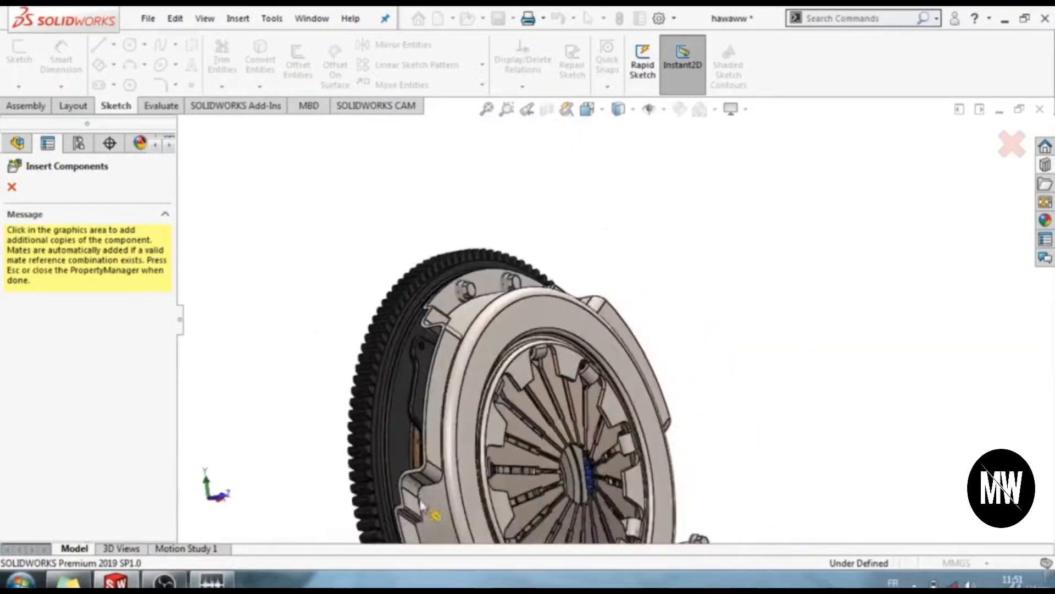
pyautogui.scroll(-1, 523, 429)
pyautogui.scroll(-5, 522, 429)
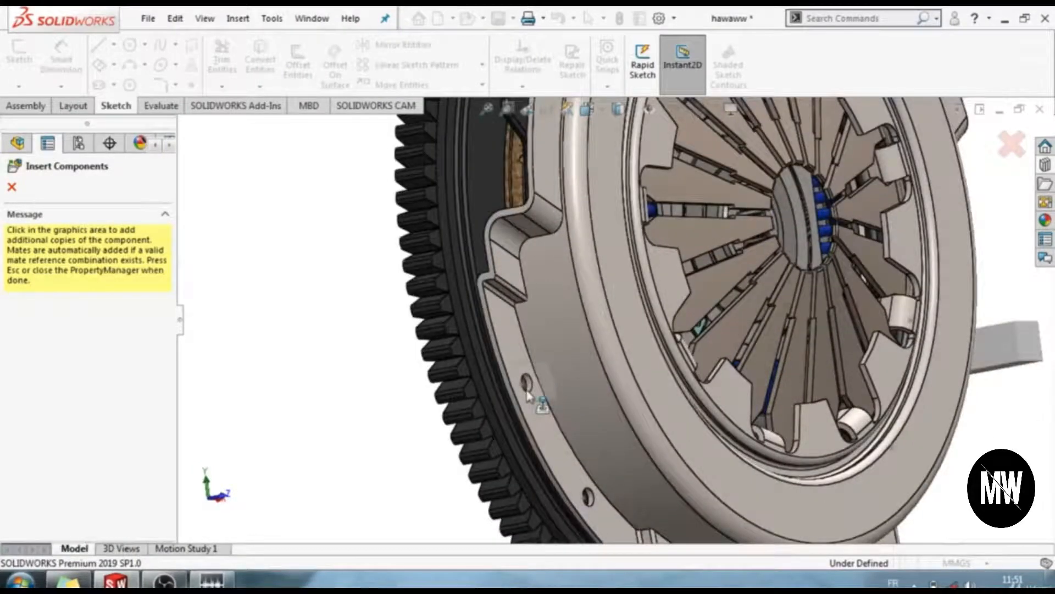
pyautogui.click(528, 391)
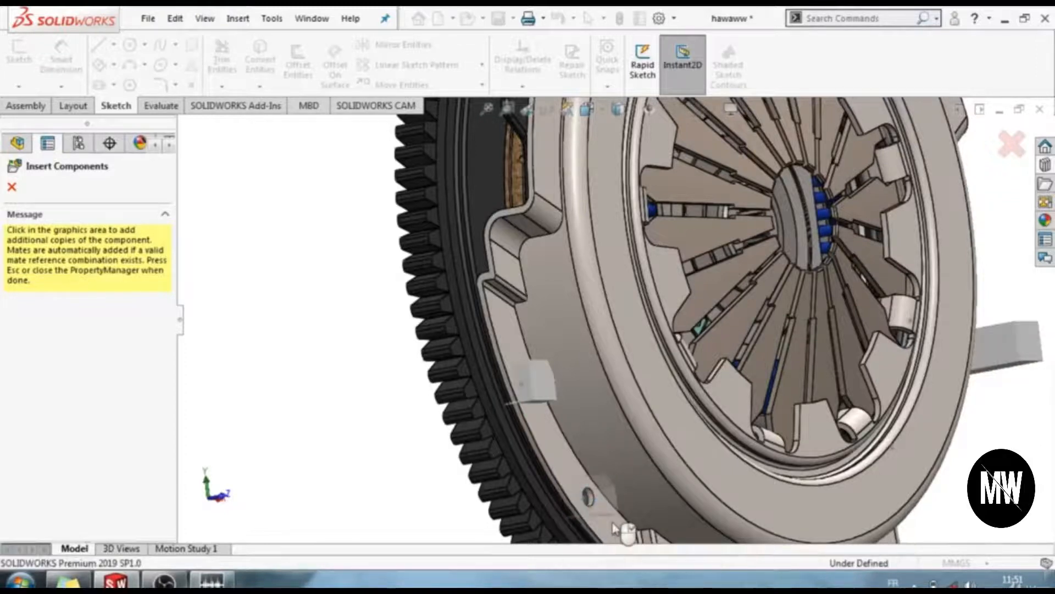
pyautogui.click(586, 498)
pyautogui.click(12, 187)
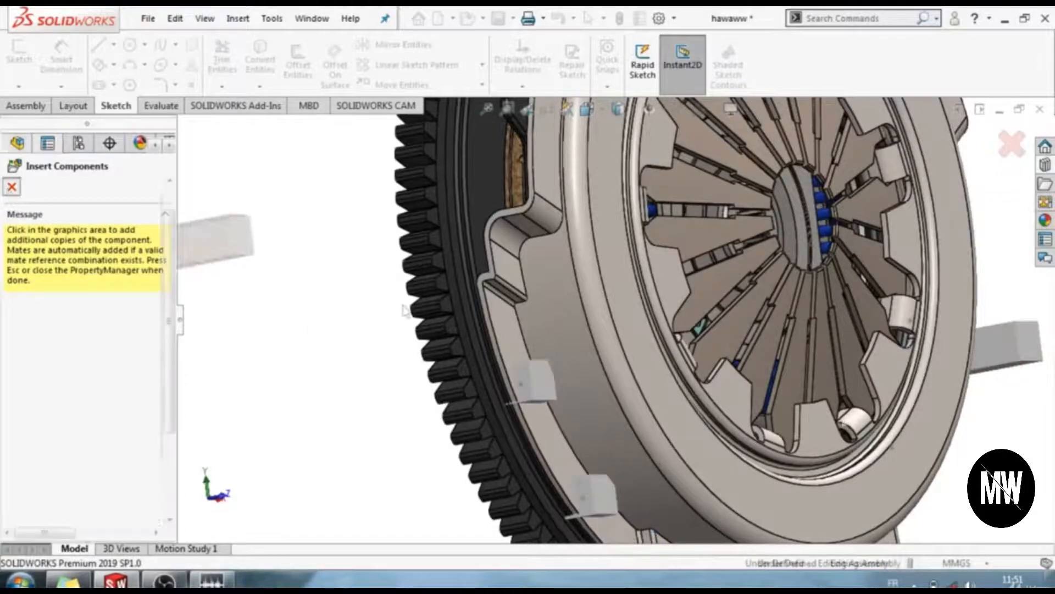
# Delete the loose hex flange bolt floating beside the assembly
pyautogui.scroll(-2, 979, 369)
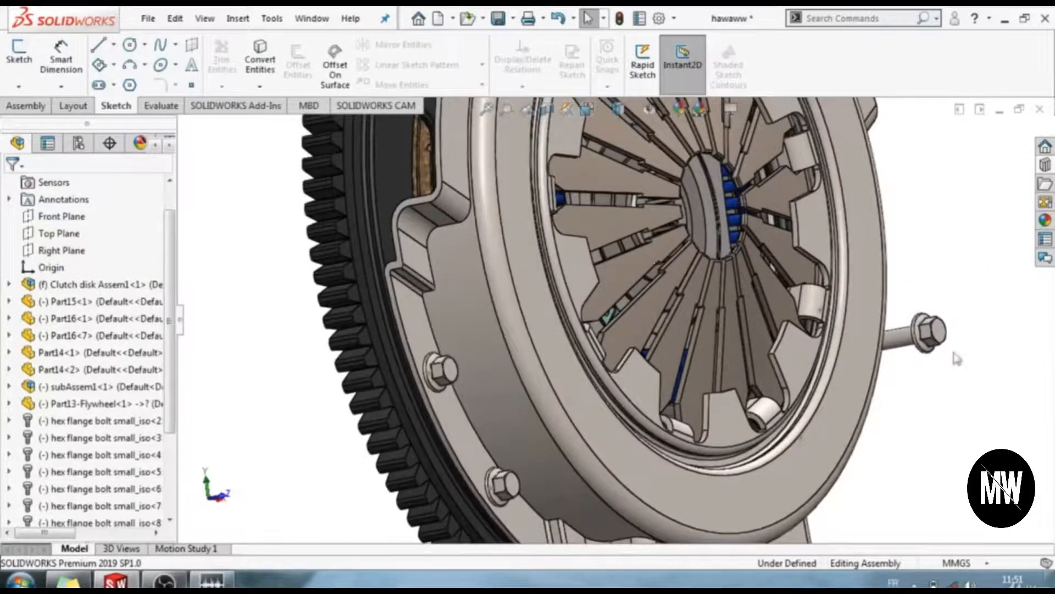
pyautogui.click(928, 334)
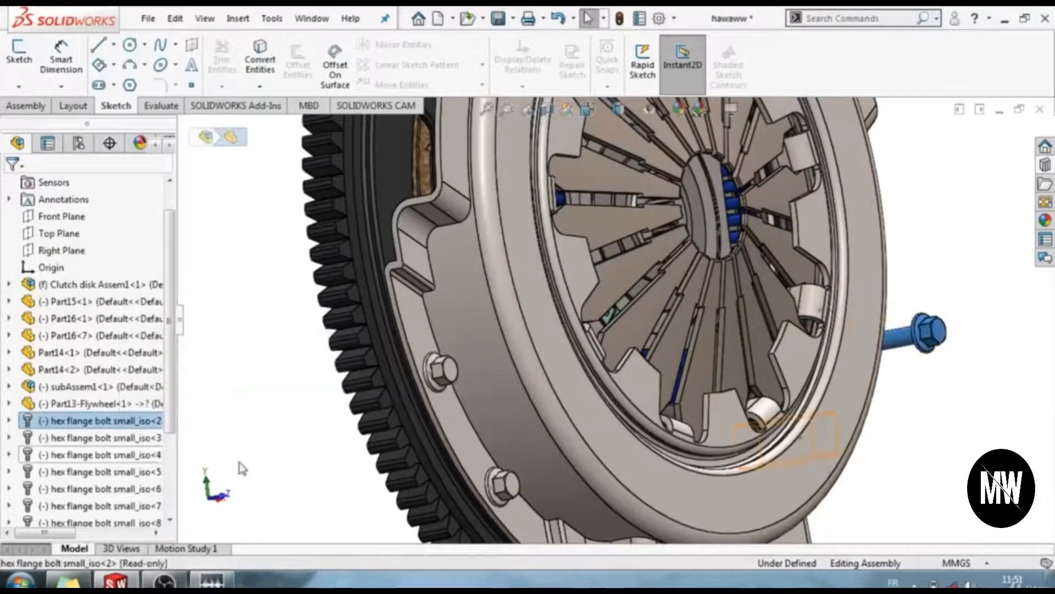
pyautogui.press('Delete')
pyautogui.press('Return')
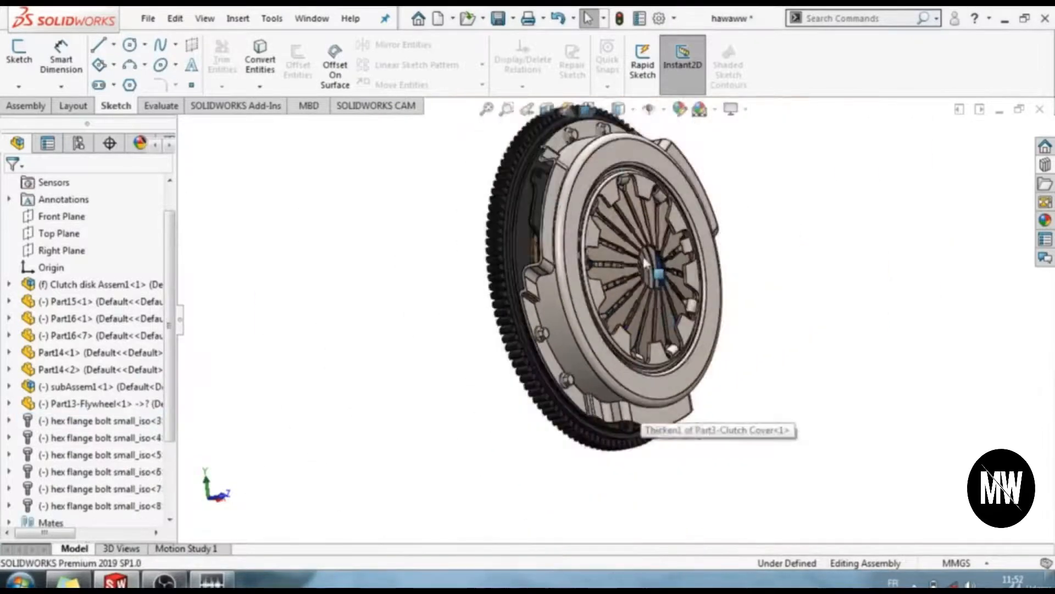
pyautogui.moveTo(685, 429); pyautogui.dragTo(742, 264, button='middle')
pyautogui.moveTo(672, 321); pyautogui.dragTo(654, 332, button='middle')
pyautogui.scroll(-1, 609, 272)
pyautogui.scroll(2, 609, 272)
pyautogui.scroll(1, 609, 272)
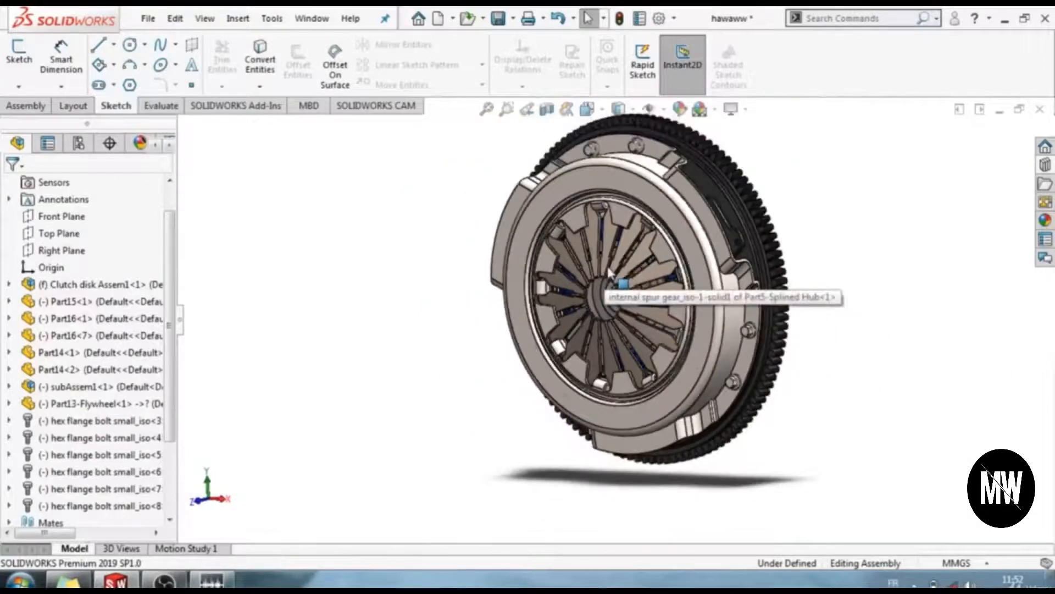
pyautogui.scroll(1, 609, 273)
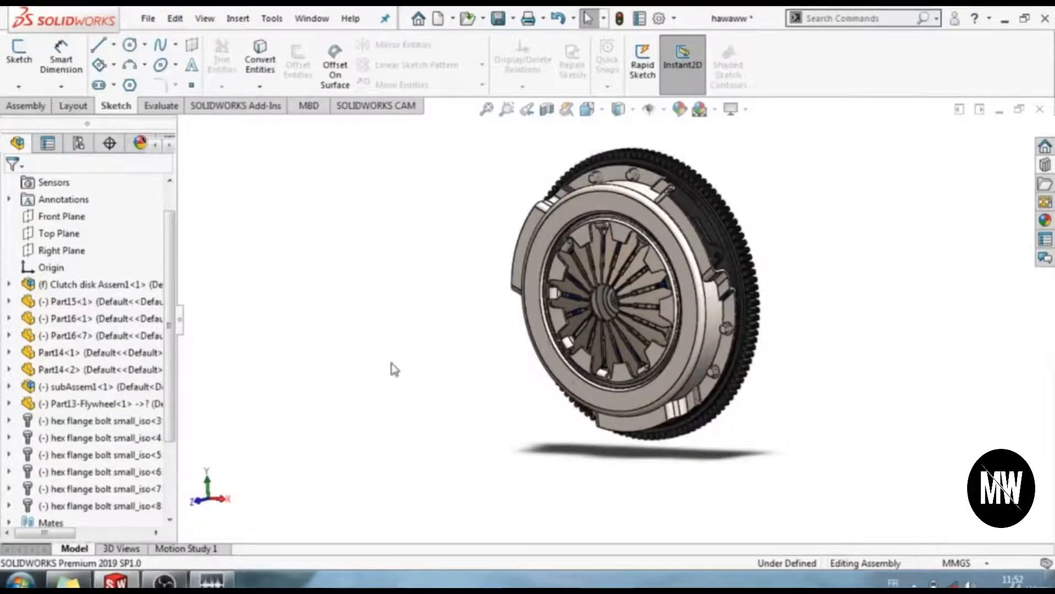